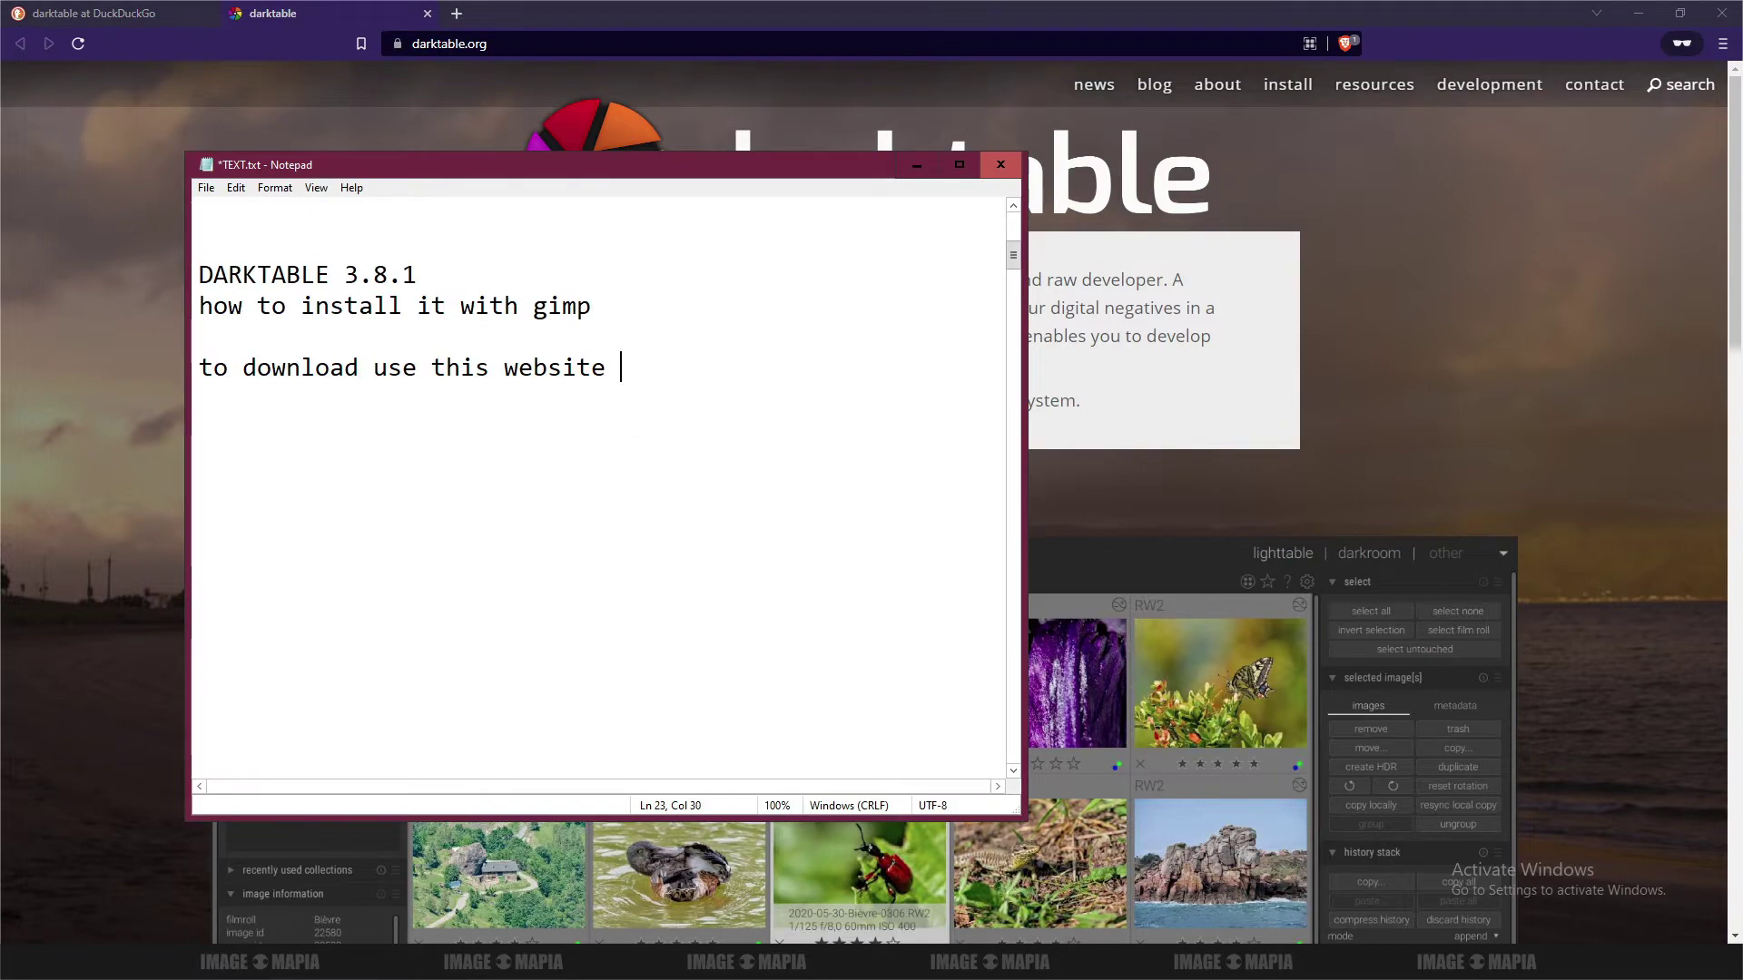
type("https://www.darktable.org/")
key("Return")
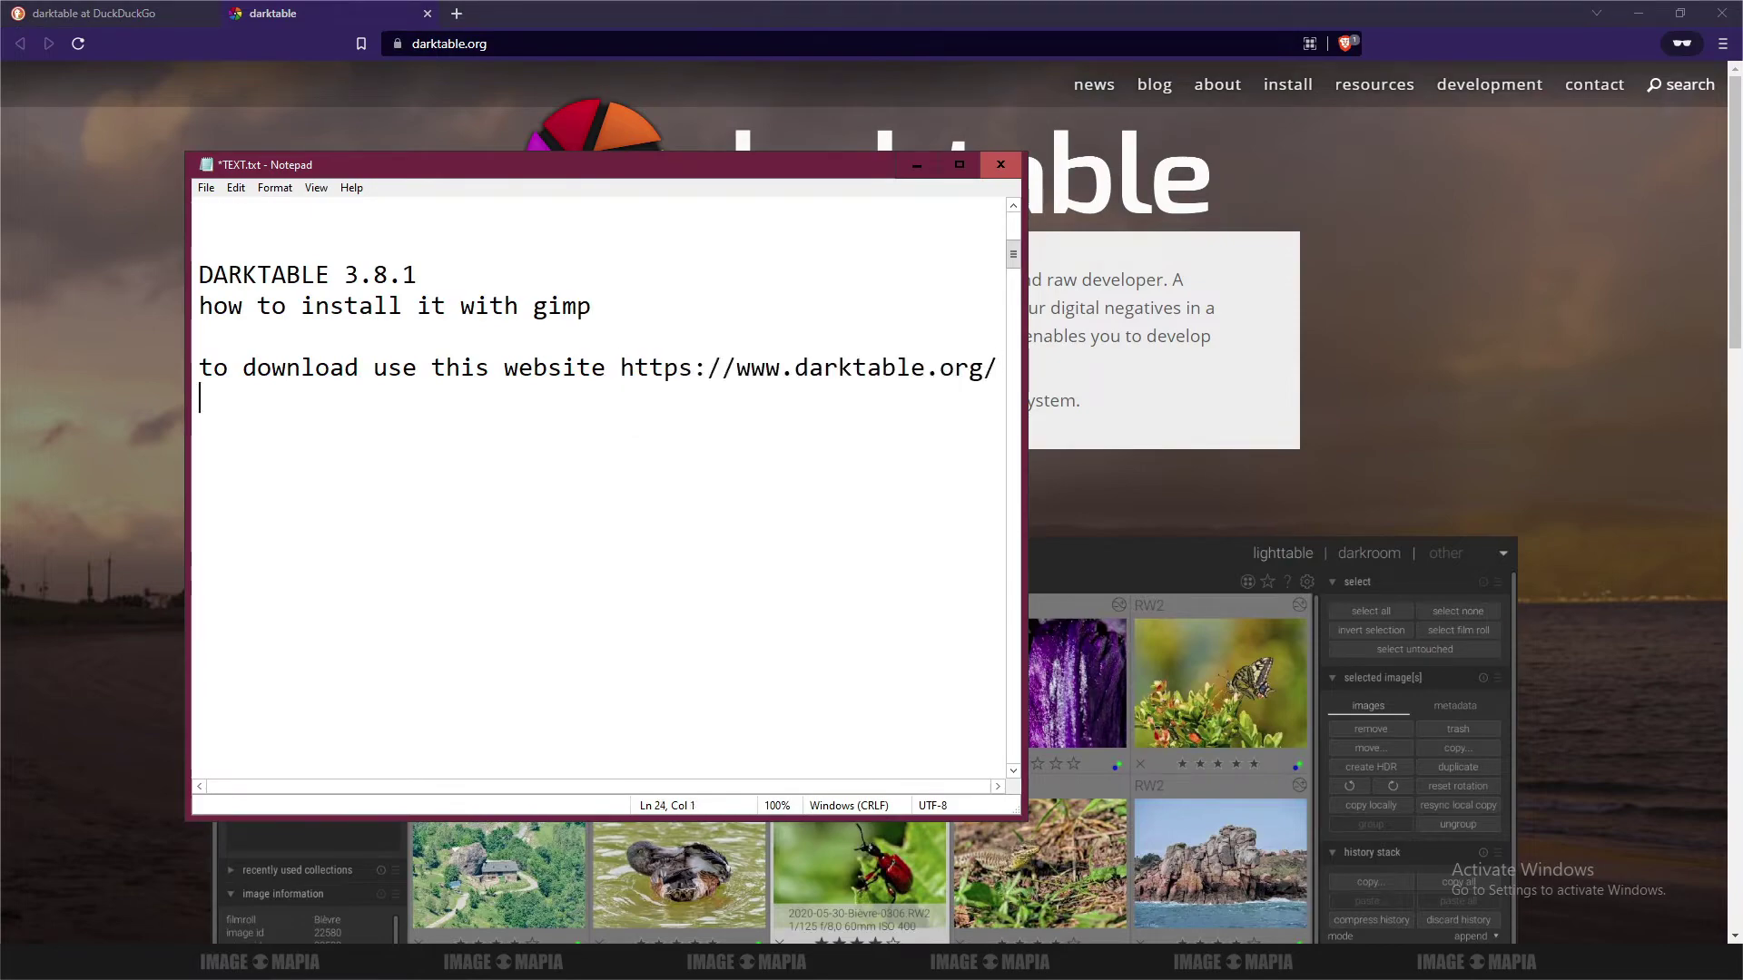
left_click(917, 165)
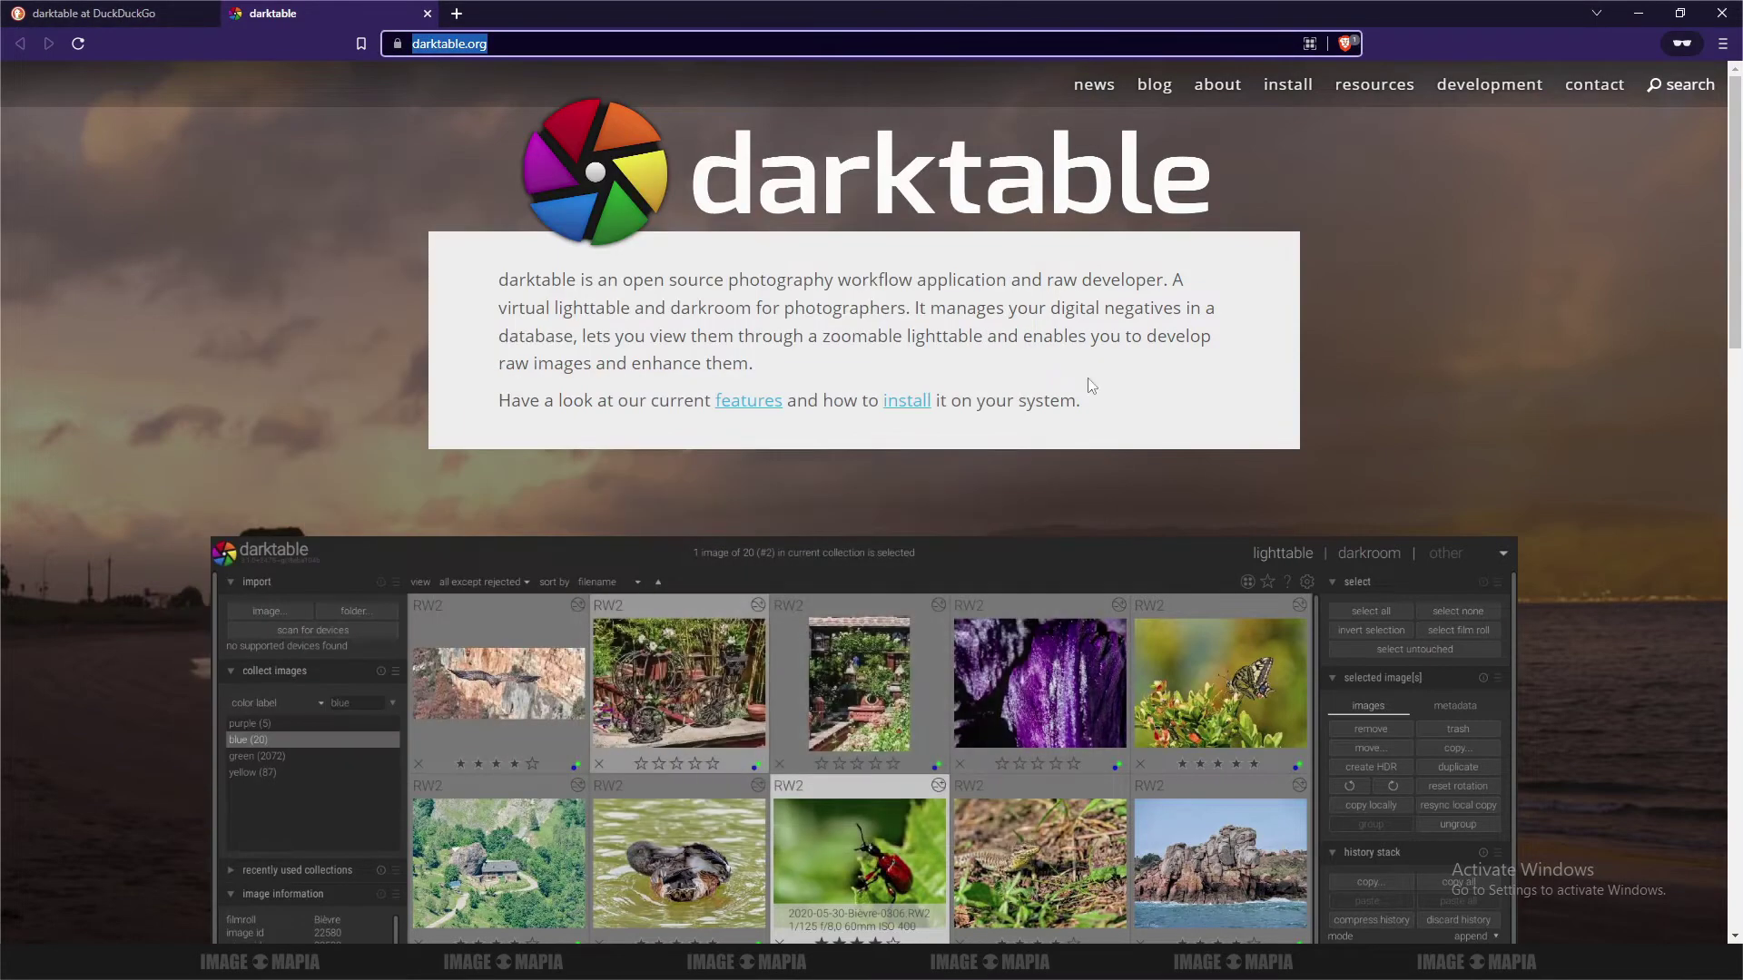
Step: Open the darktable website's install page and bring the Source Code, Windows and macOS downloads into view
scroll(859, 454, "down", 4)
scroll(857, 450, "up", 4)
left_click(1291, 91)
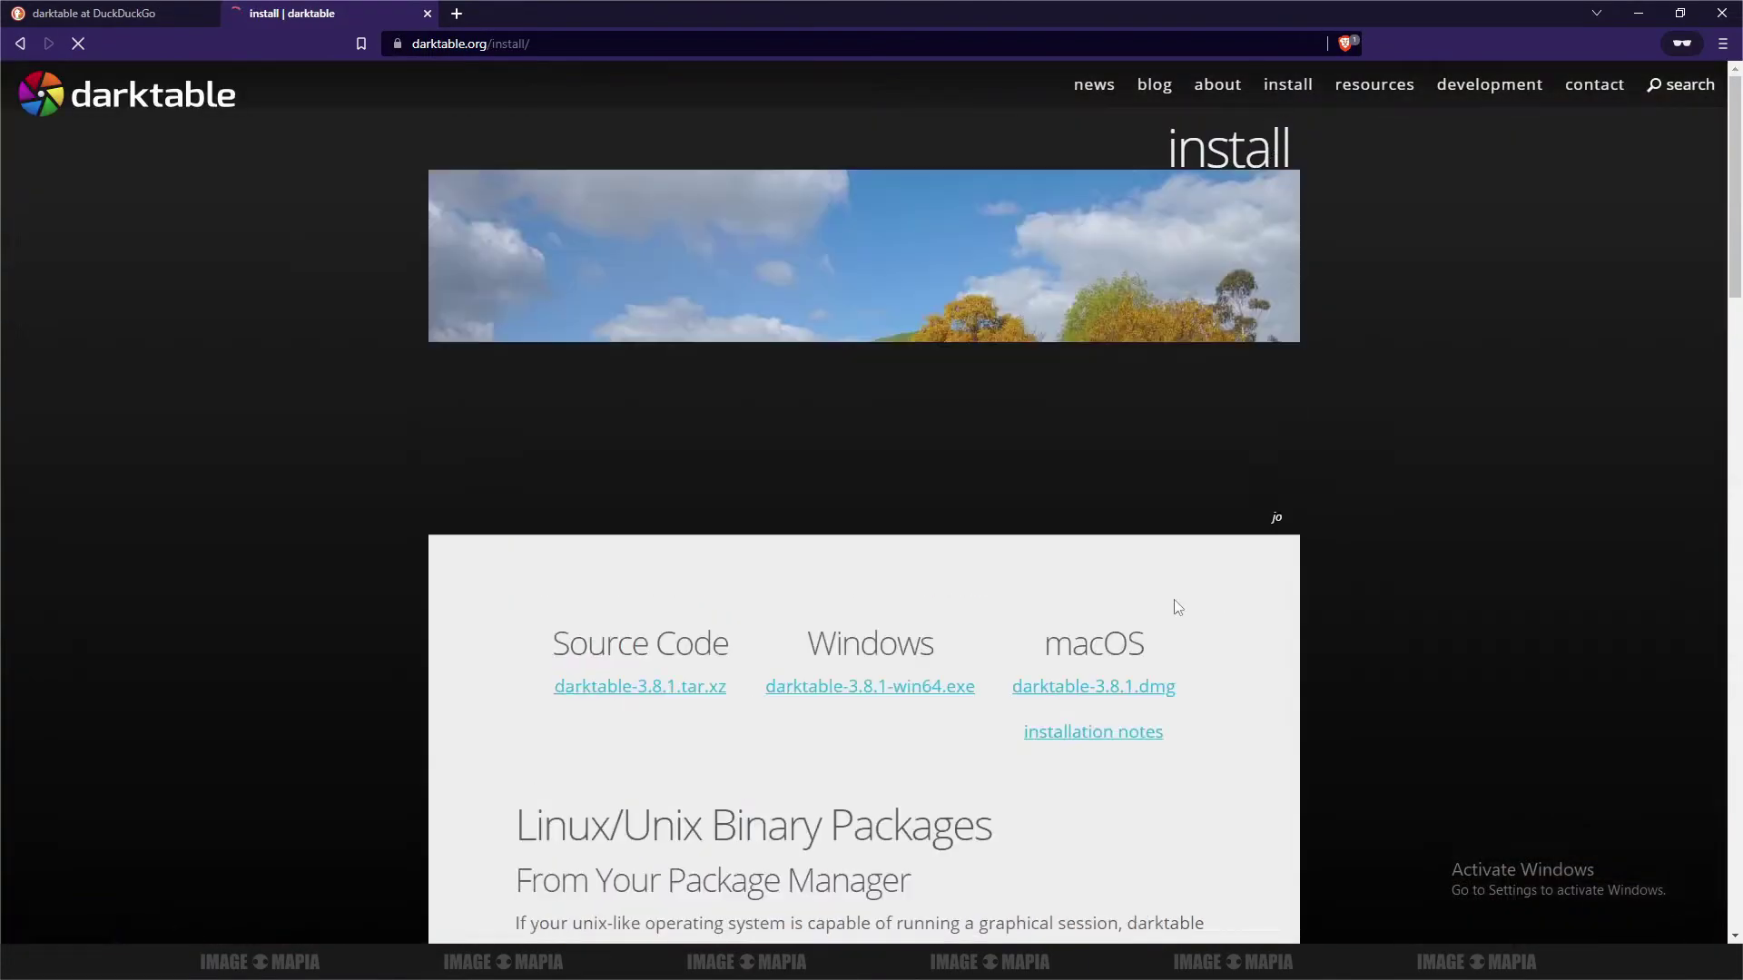
scroll(737, 452, "down", 2)
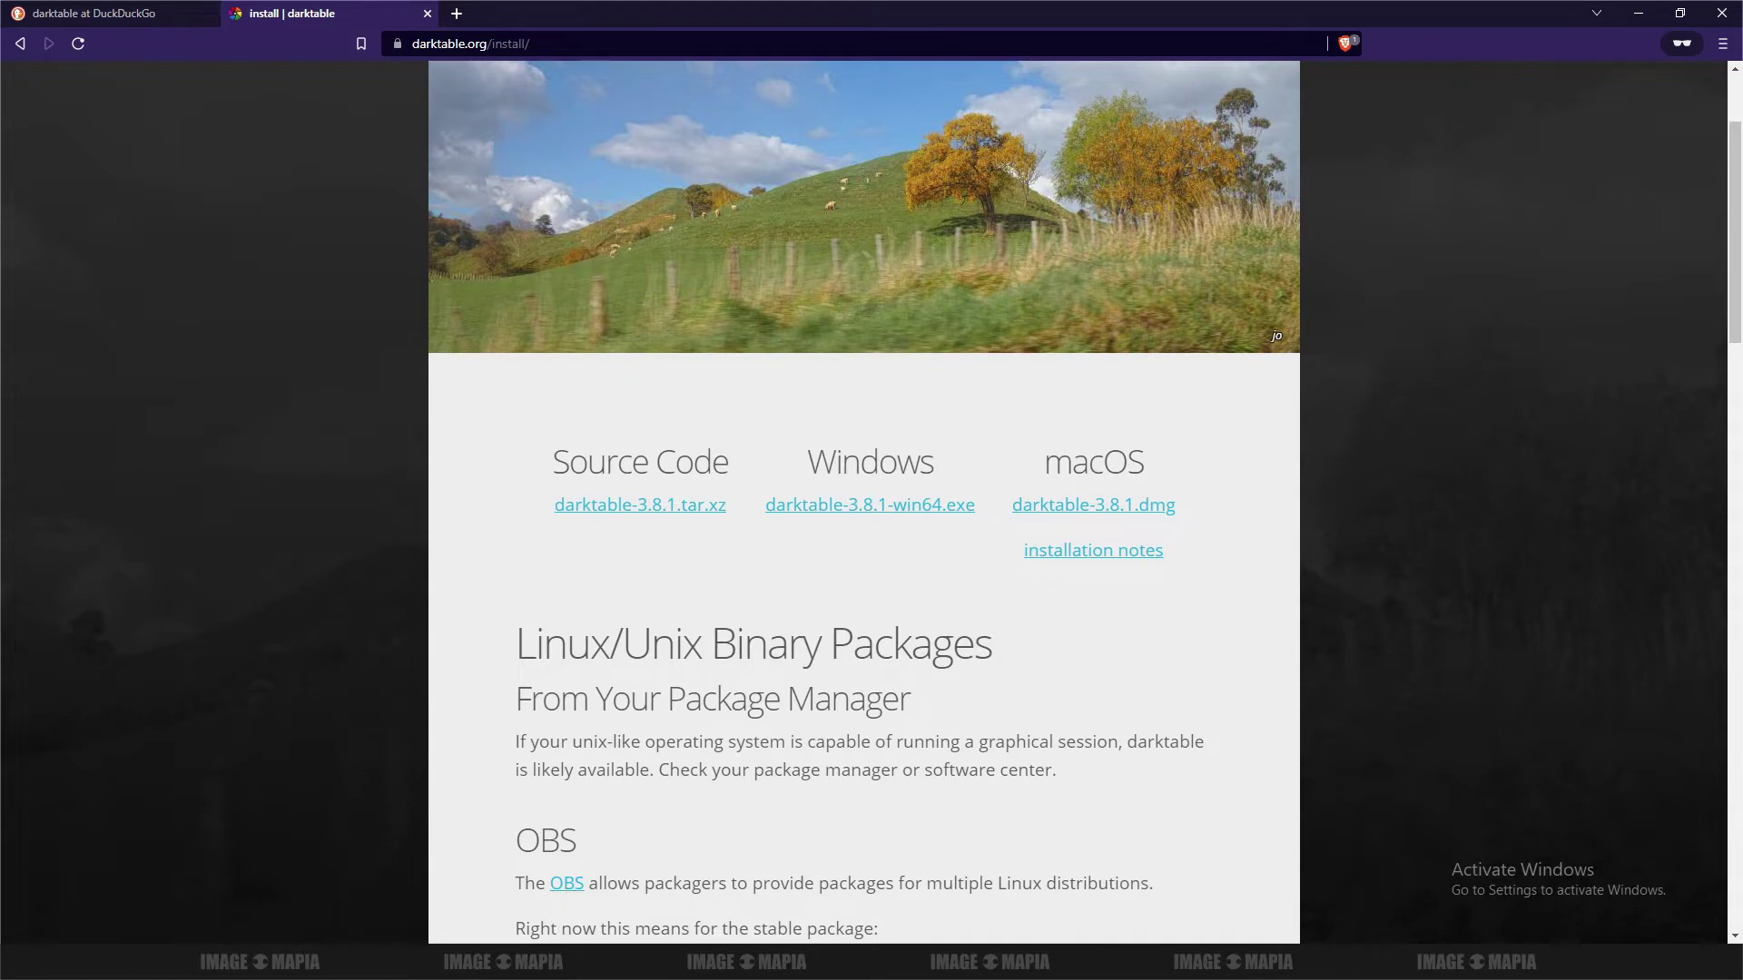
Step: Switch to the File Explorer window of the daraktable download folder and move it toward the screen's upper-left area
left_click(779, 898)
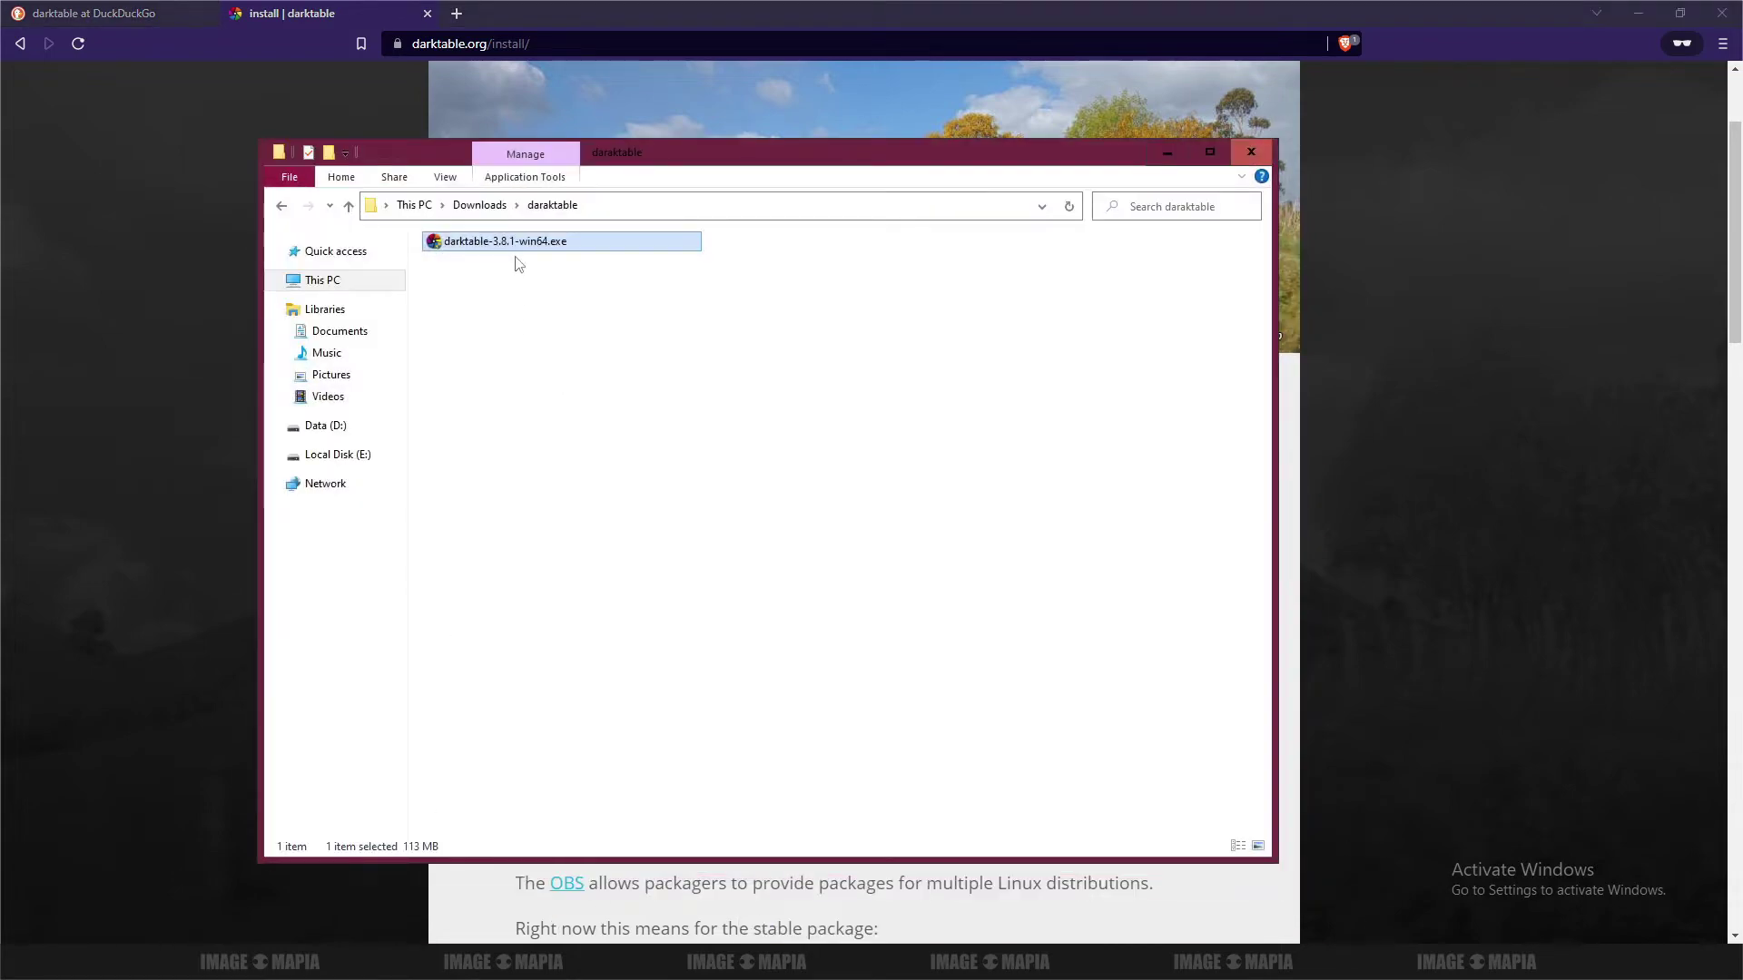
left_click_drag(700, 158, 604, 149)
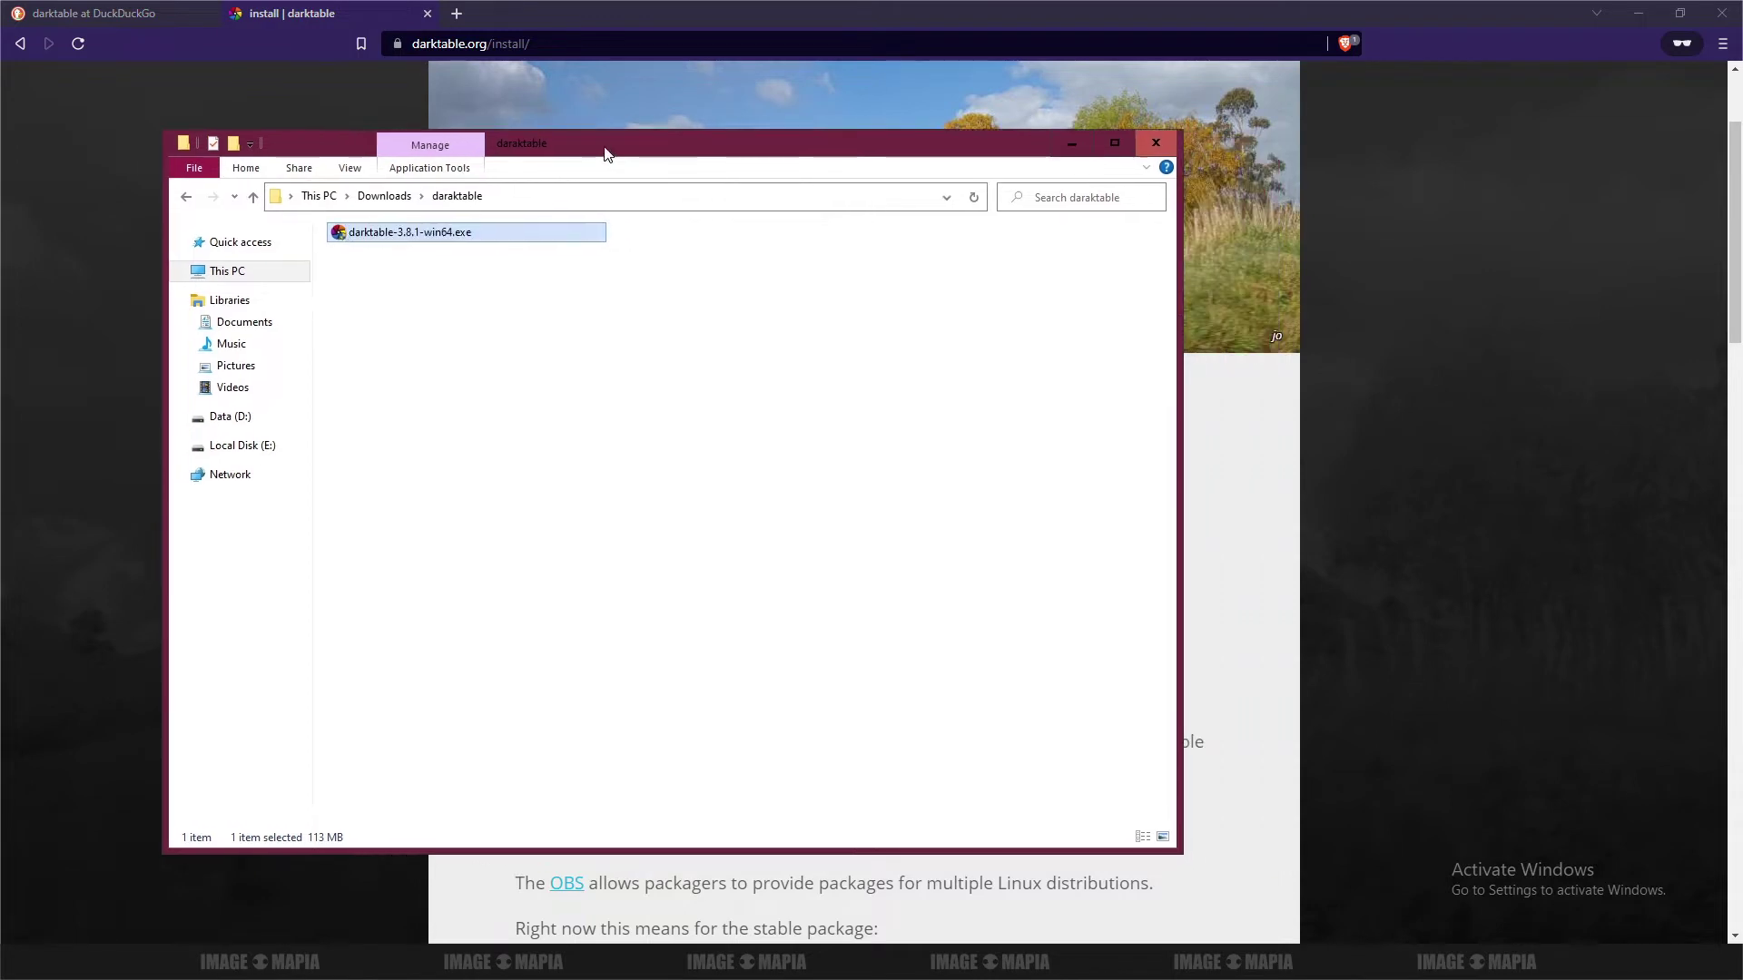
left_click_drag(720, 144, 591, 138)
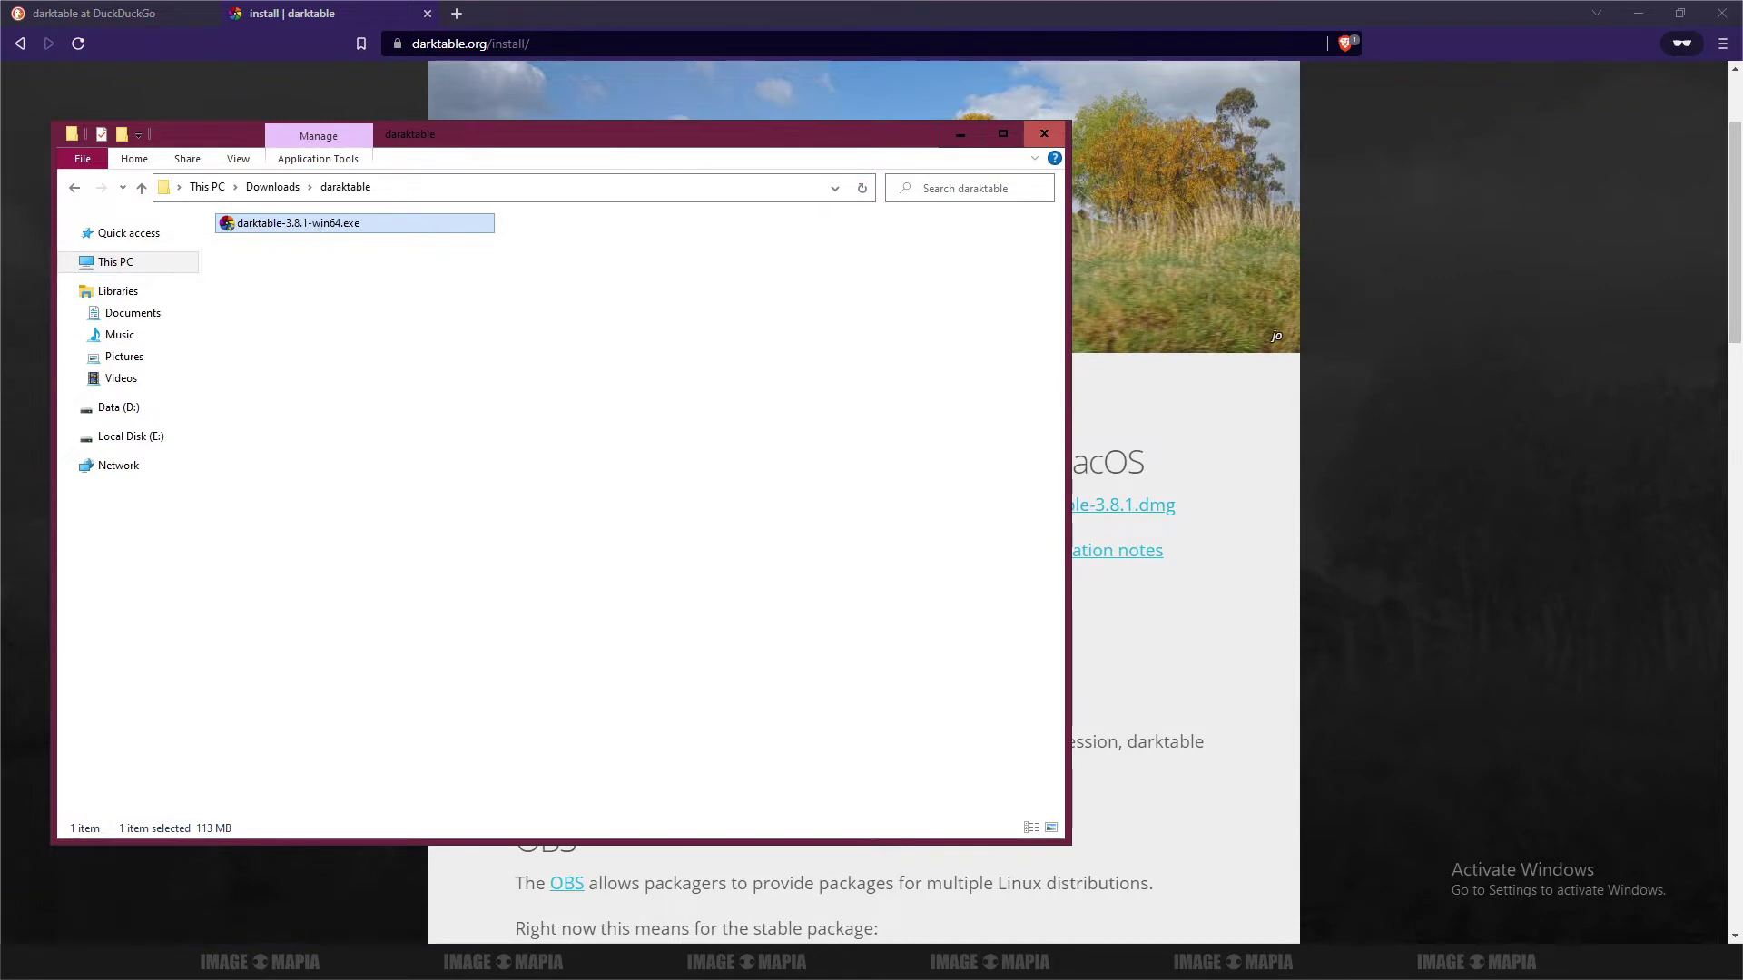
Step: Switch to the Notepad note and add the line "first i want to uninstall old one" below the download line
key("alt+Tab")
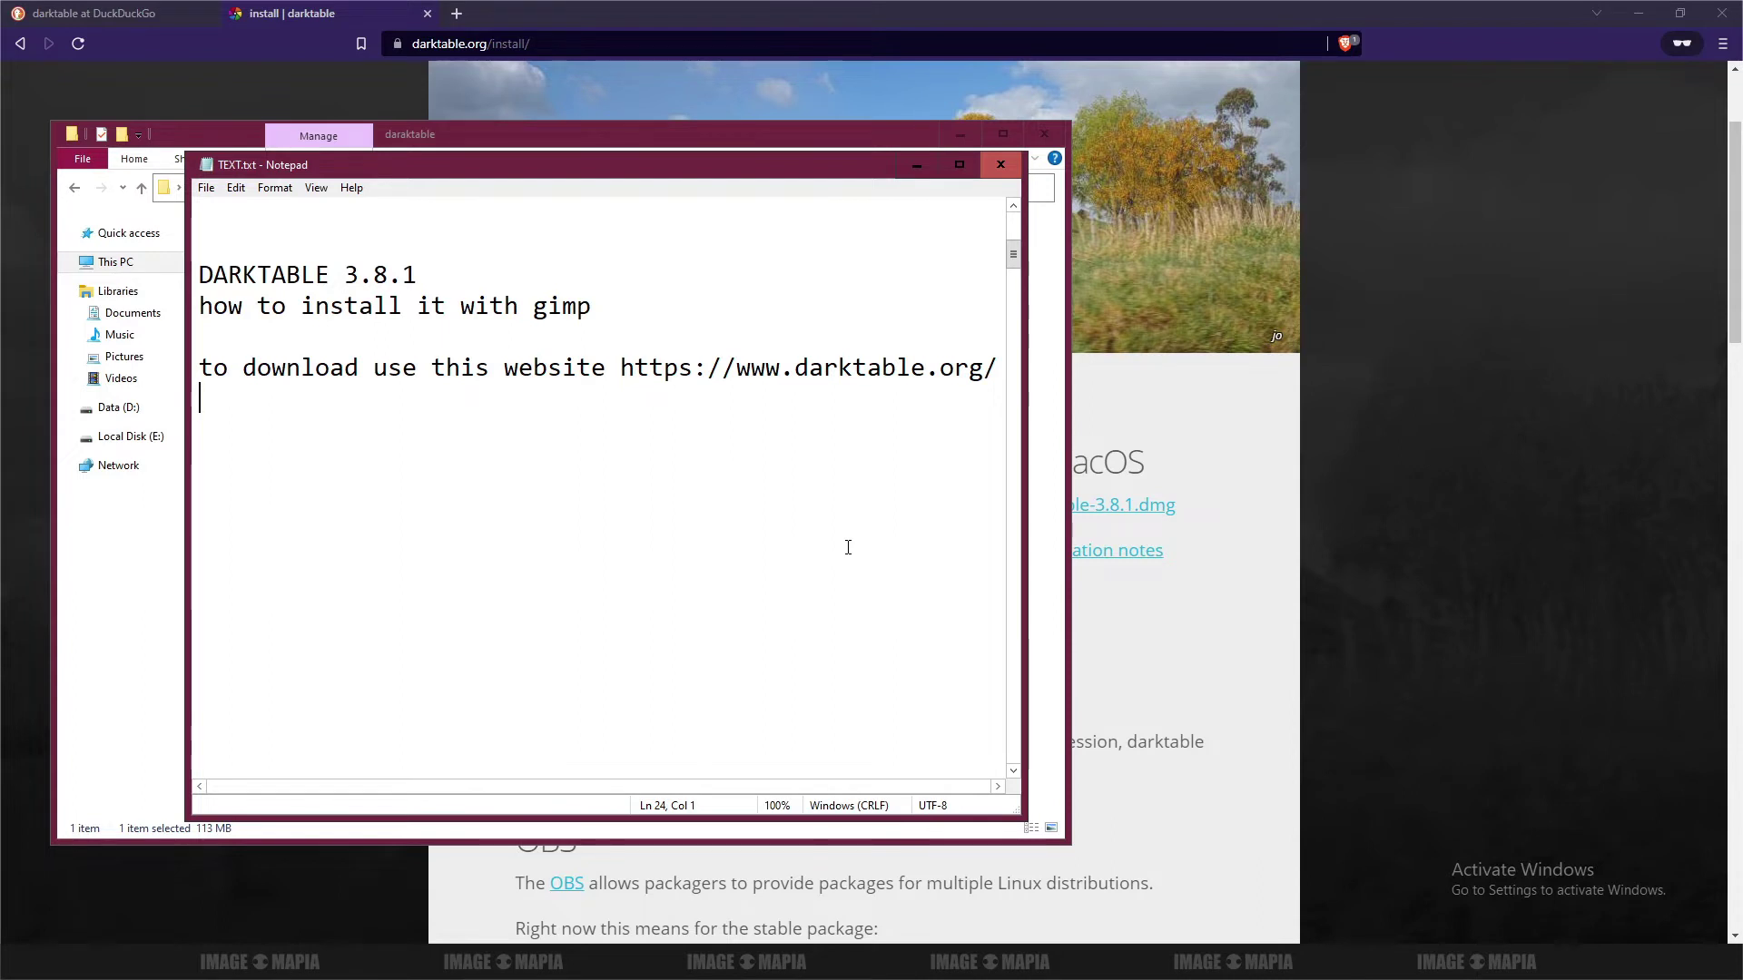
type("first i")
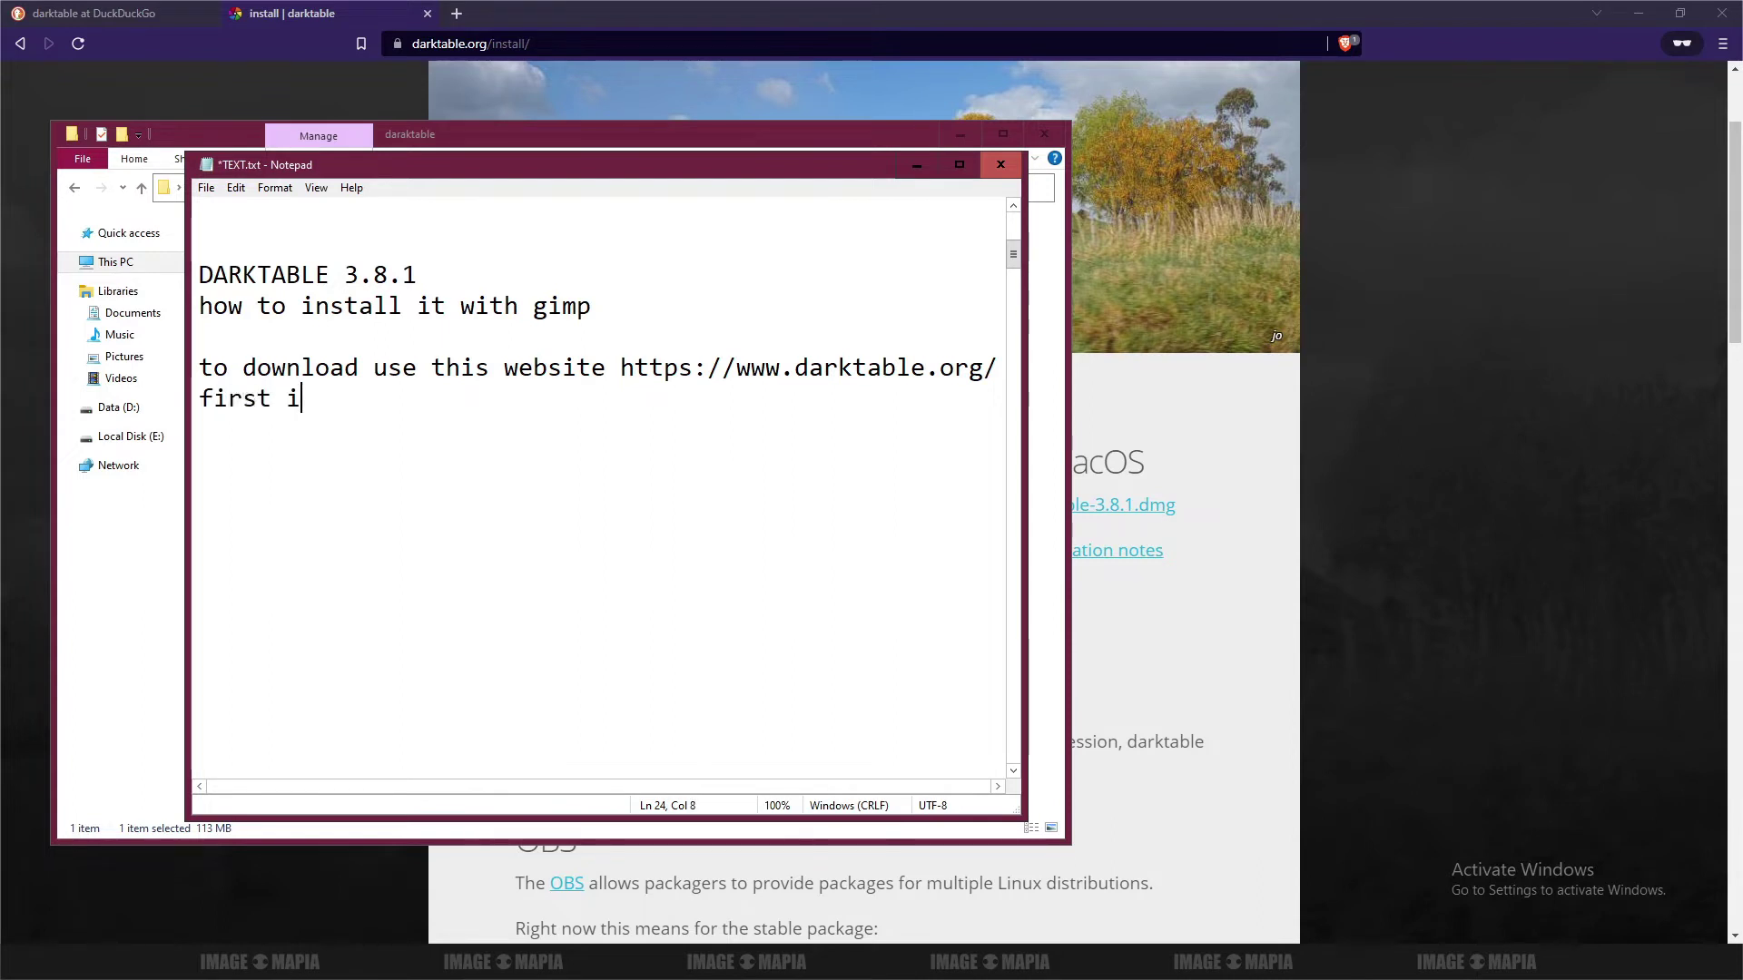
type(" want to ")
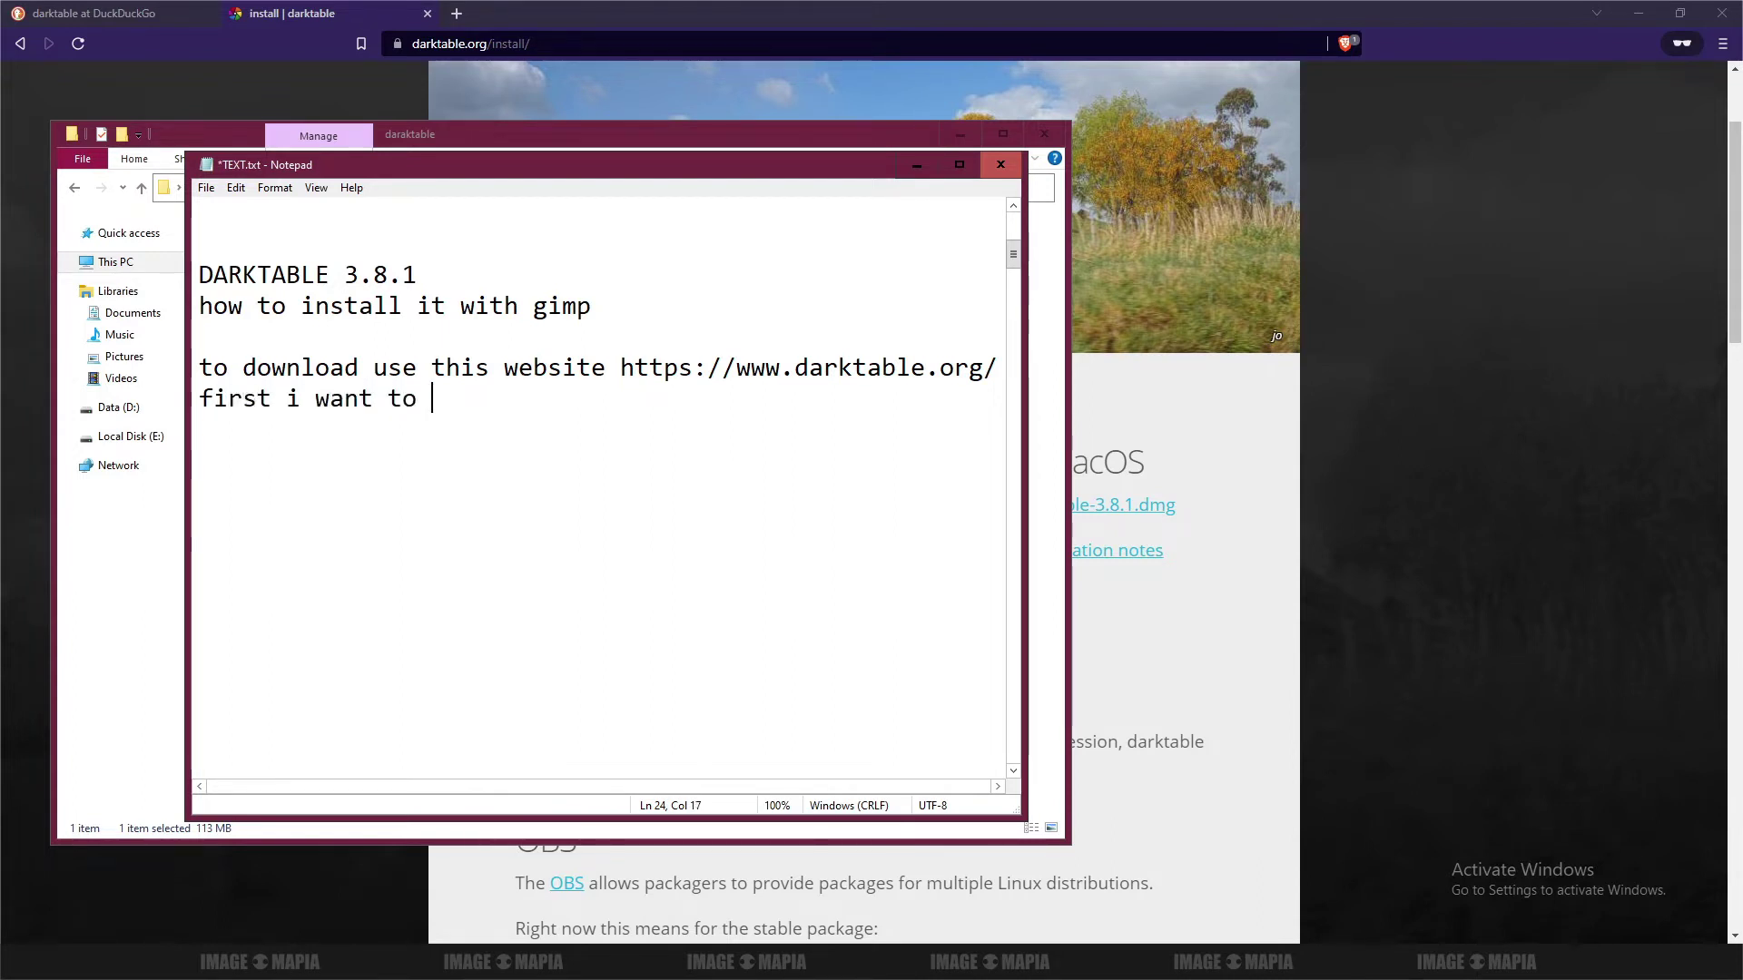
type("unn")
key("BackSpace")
type("i")
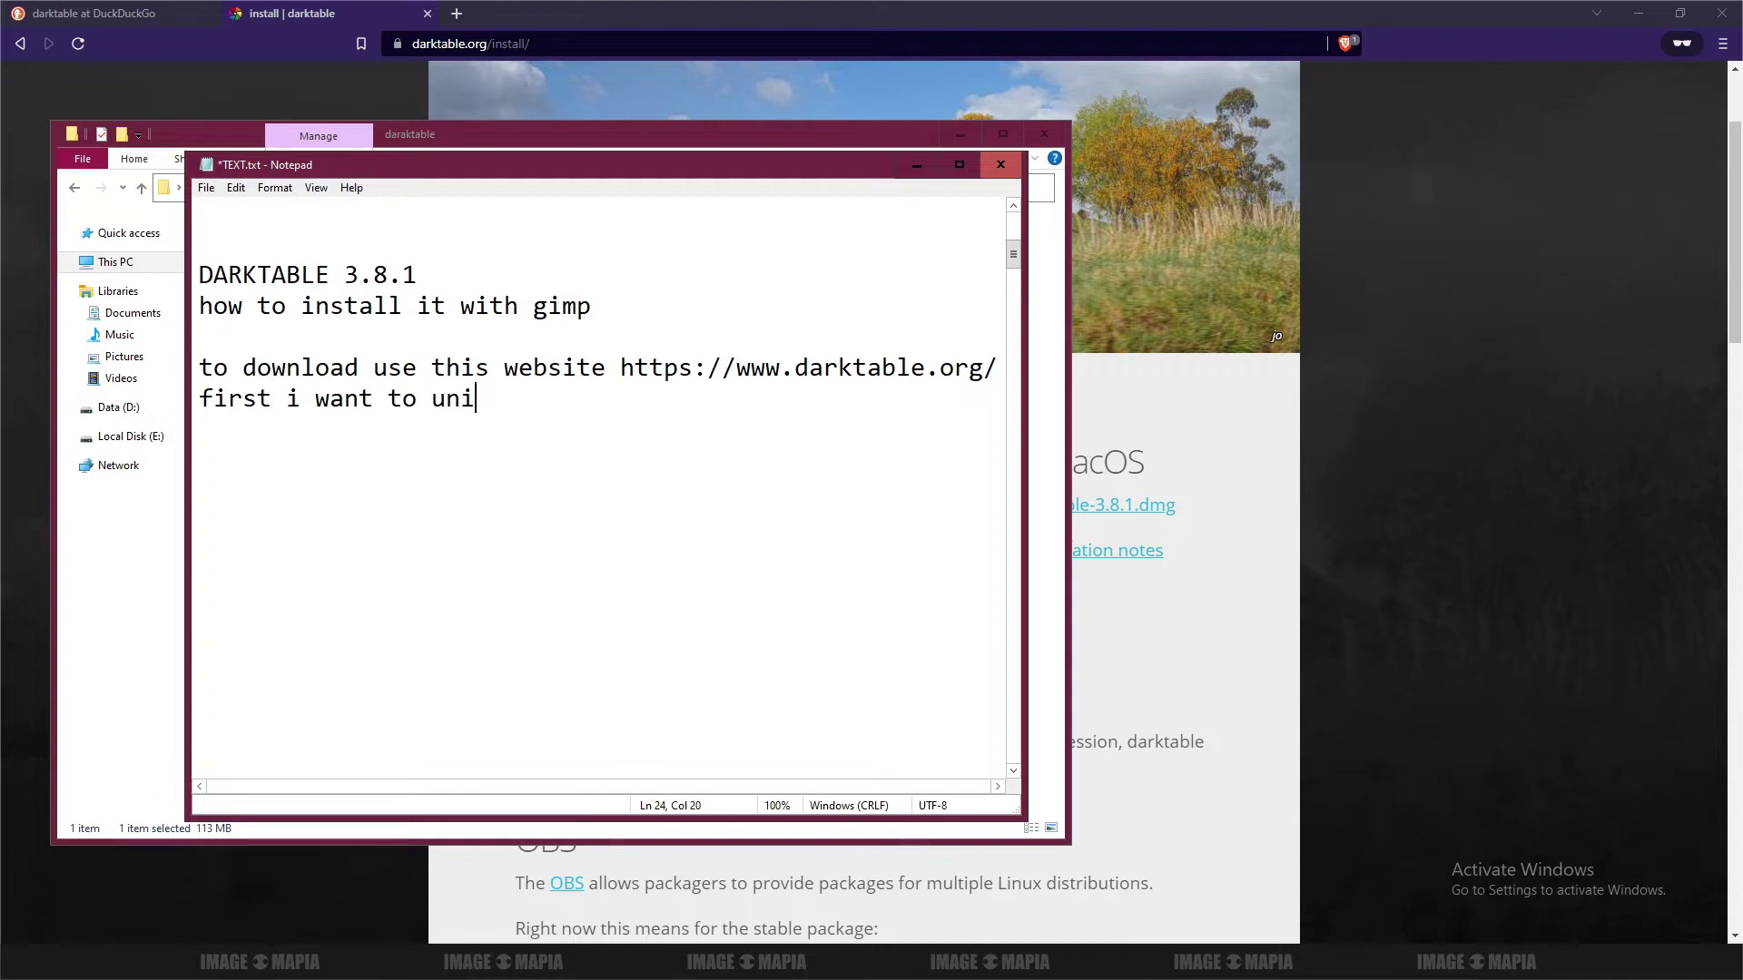
type("nstall old onw")
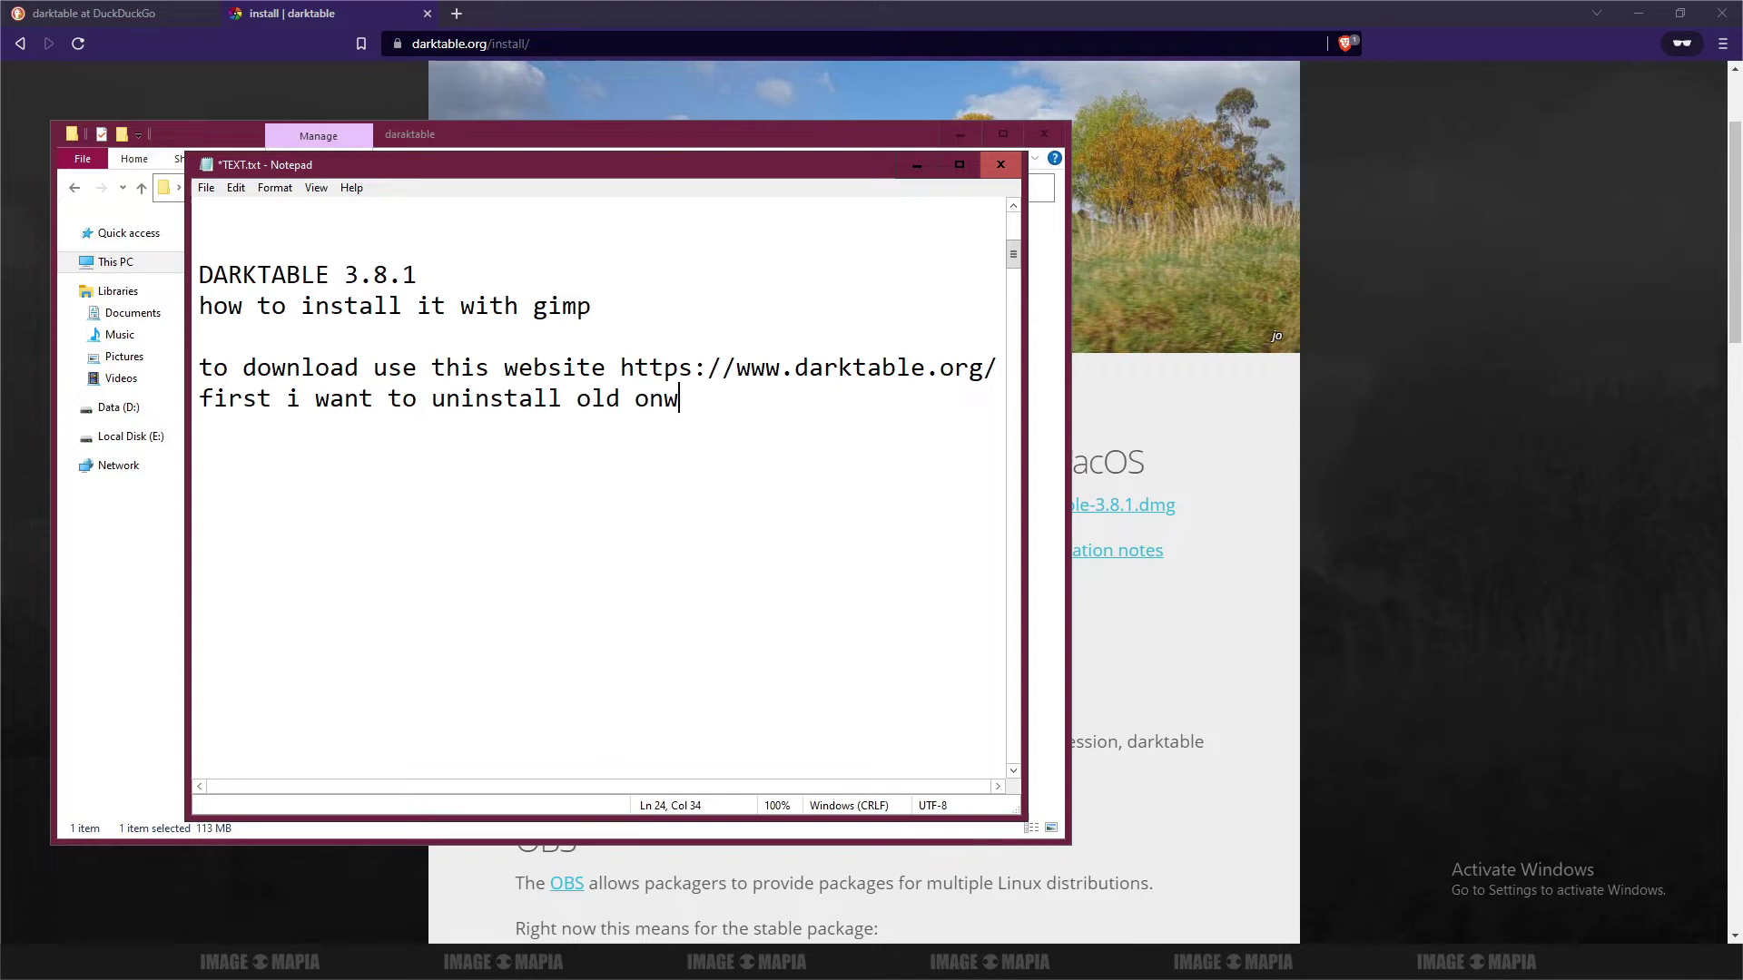
key("Return")
key("BackSpace")
key("BackSpace")
type("e")
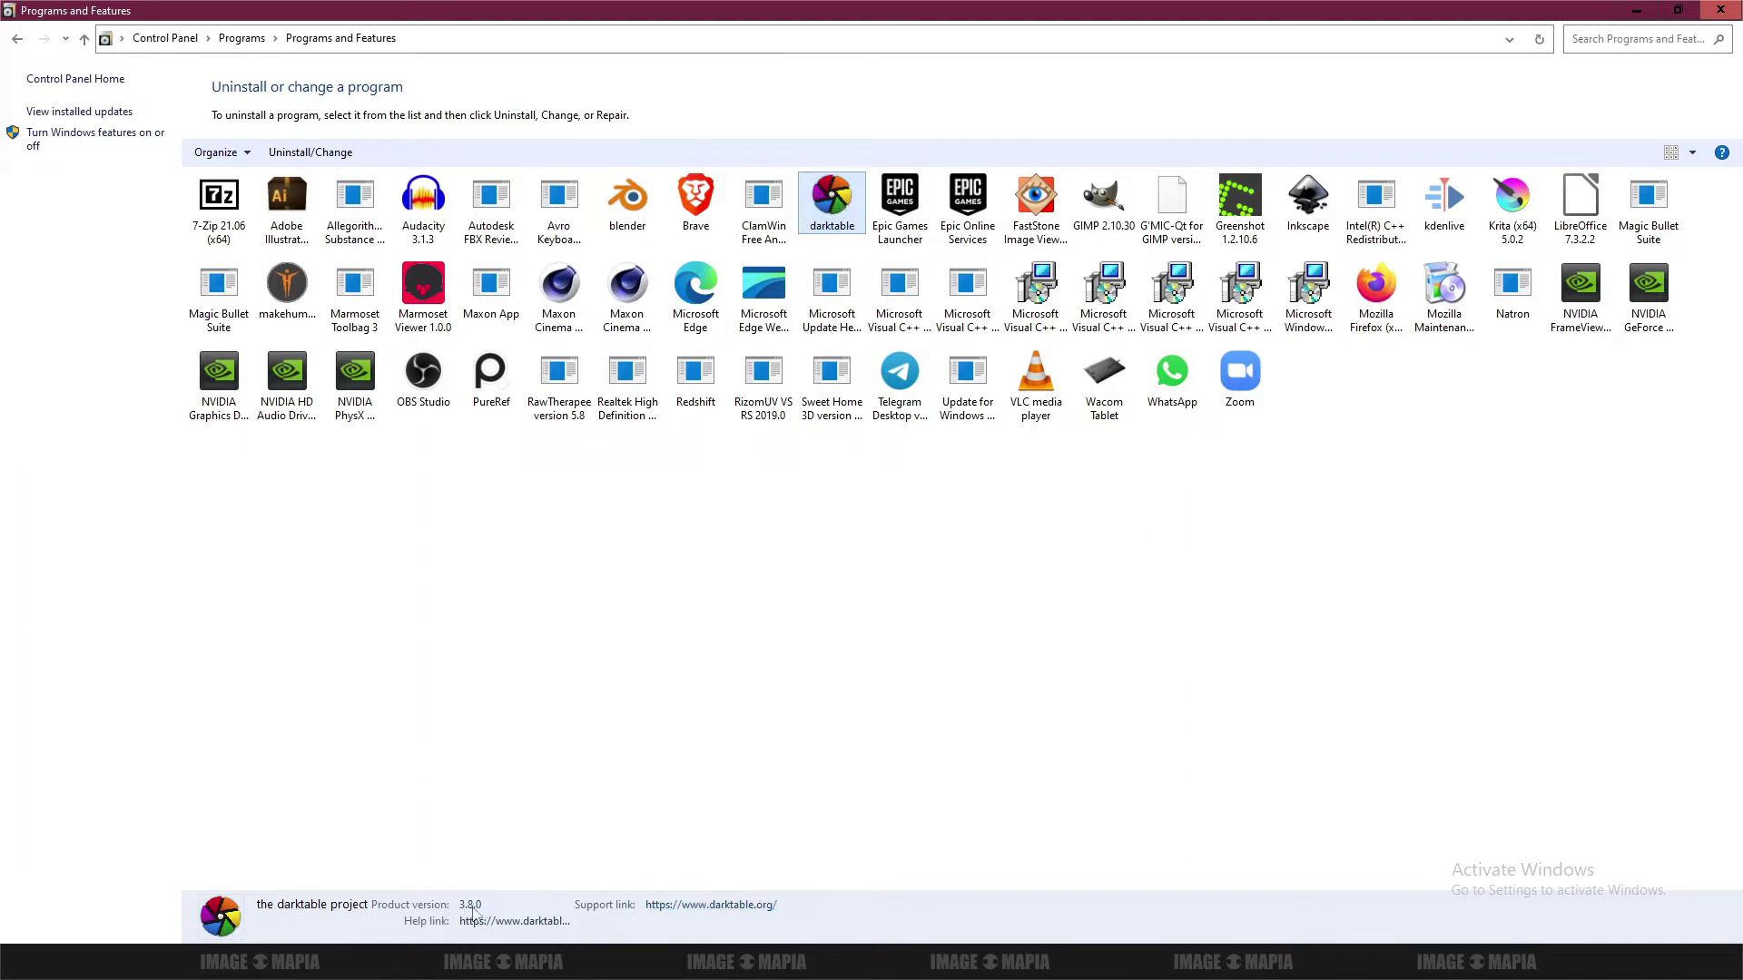
Step: Return to the Notepad note, add the line "v 3.8.0", and minimize the note
left_click(817, 962)
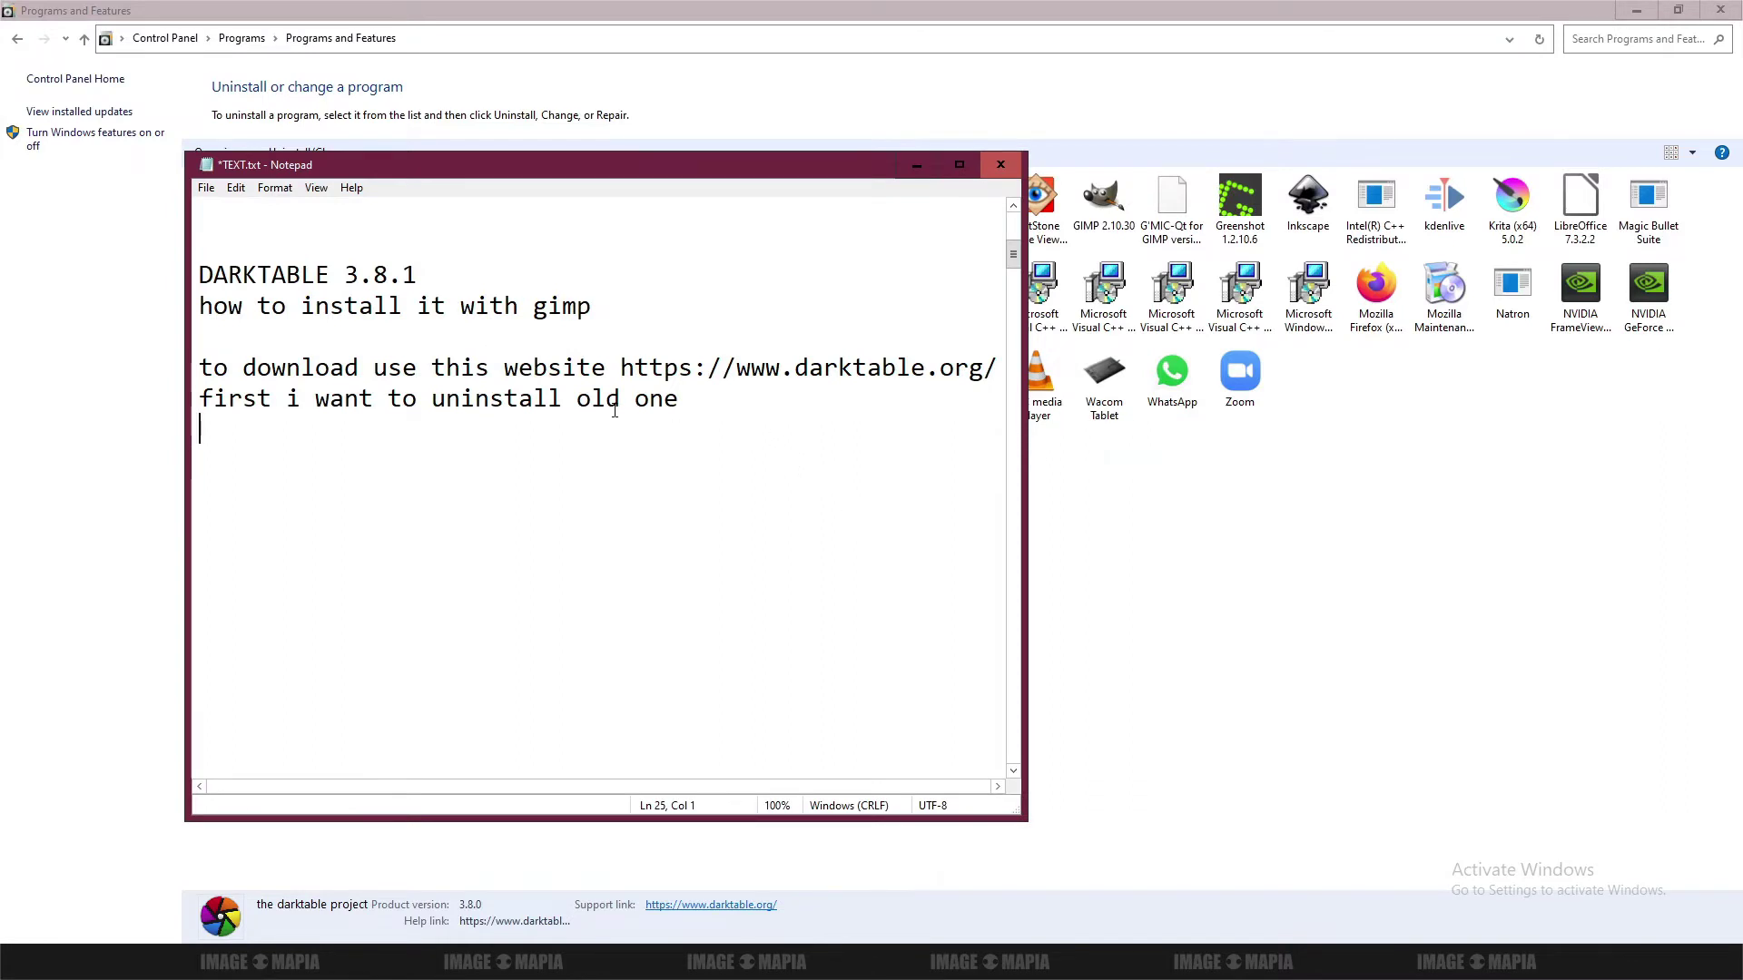
type("v 3.8.0")
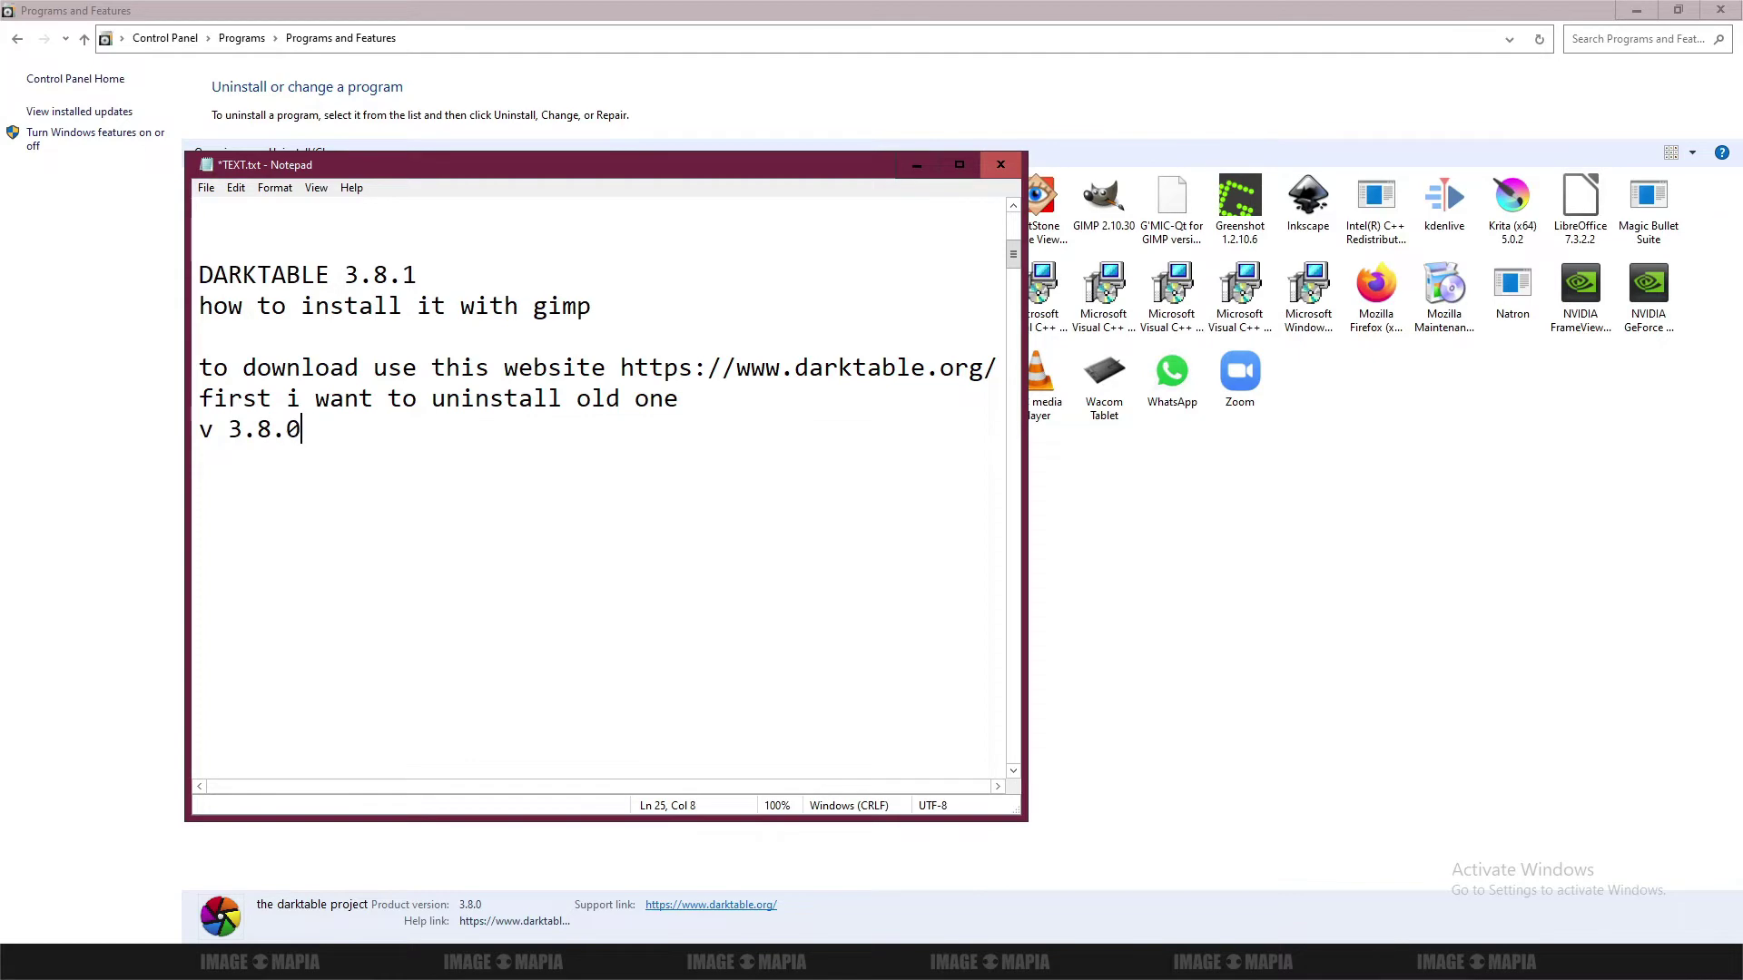
key("Return")
left_click(911, 165)
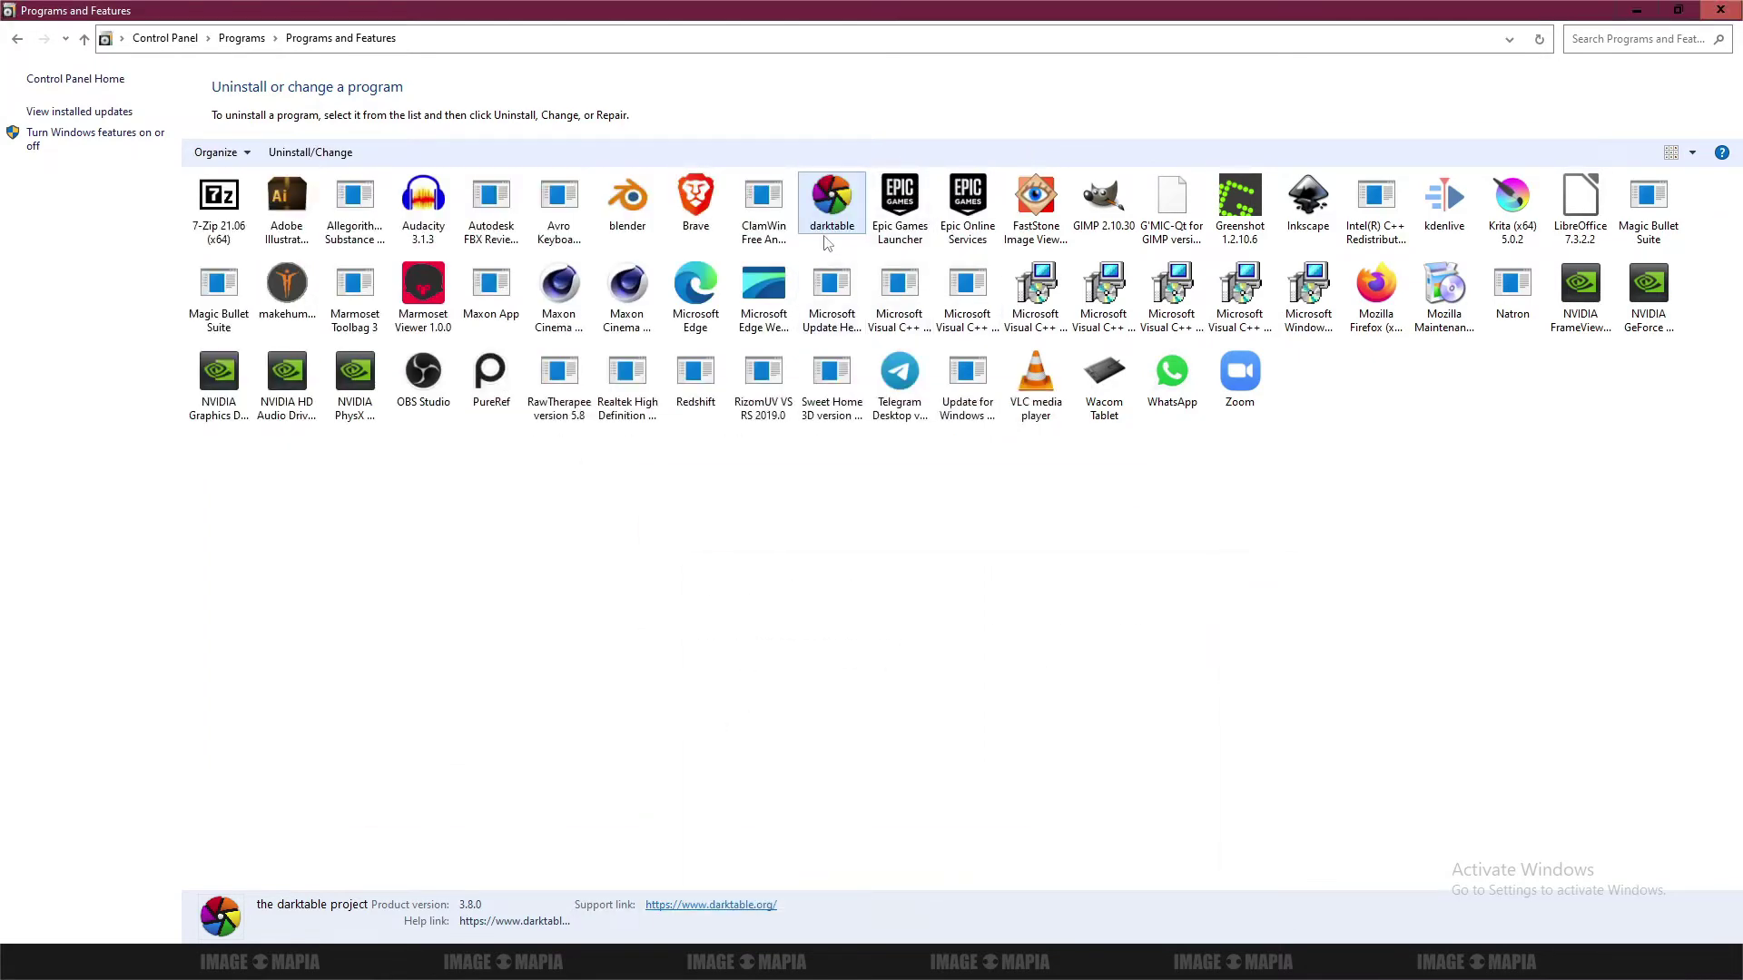
Step: Uninstall darktable from the installed programs list and close the finished uninstaller
right_click(824, 216)
left_click(719, 228)
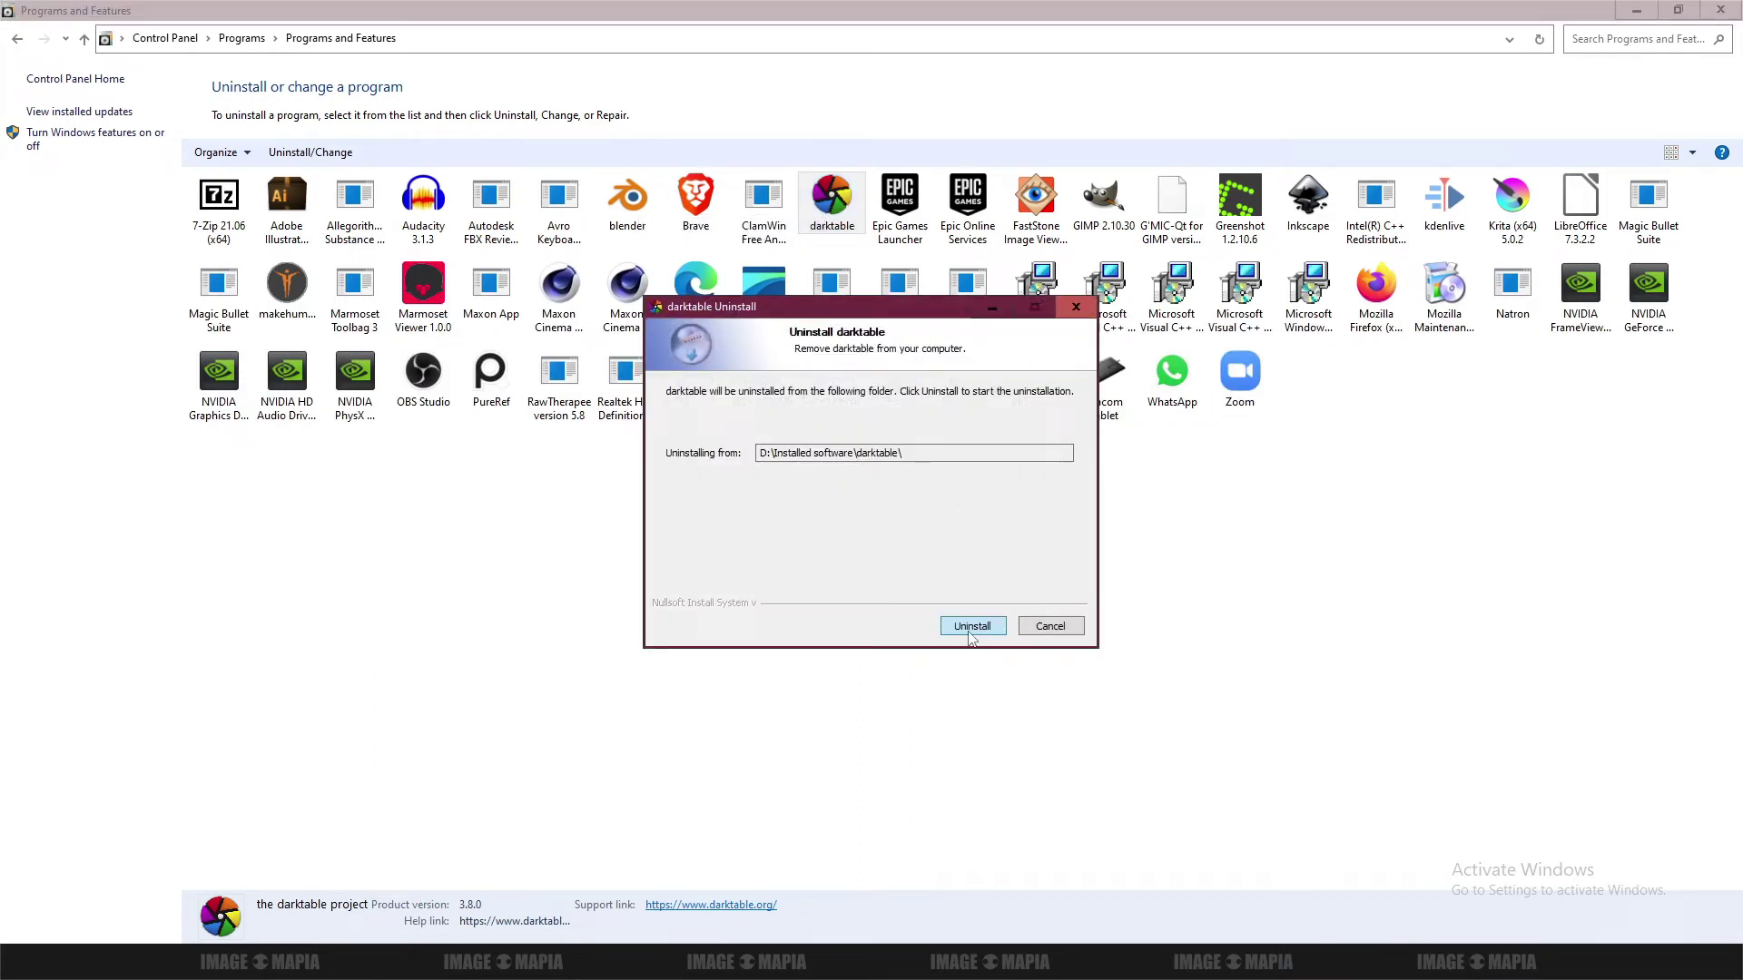
left_click(972, 626)
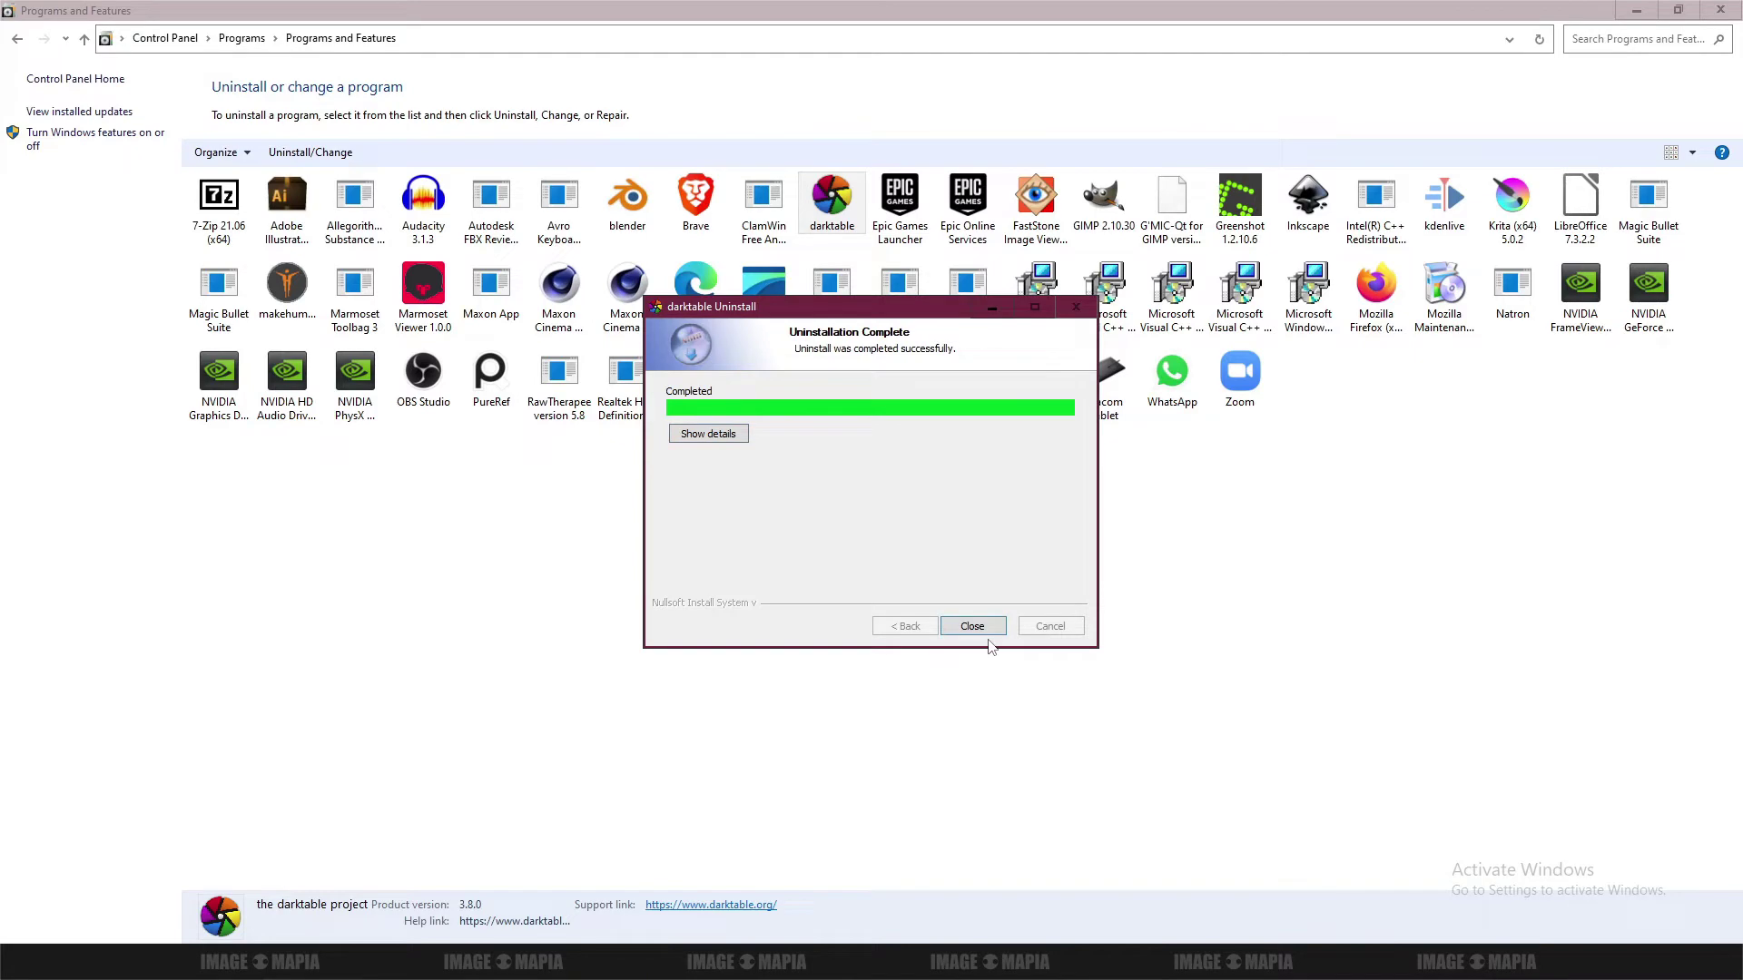
left_click(972, 631)
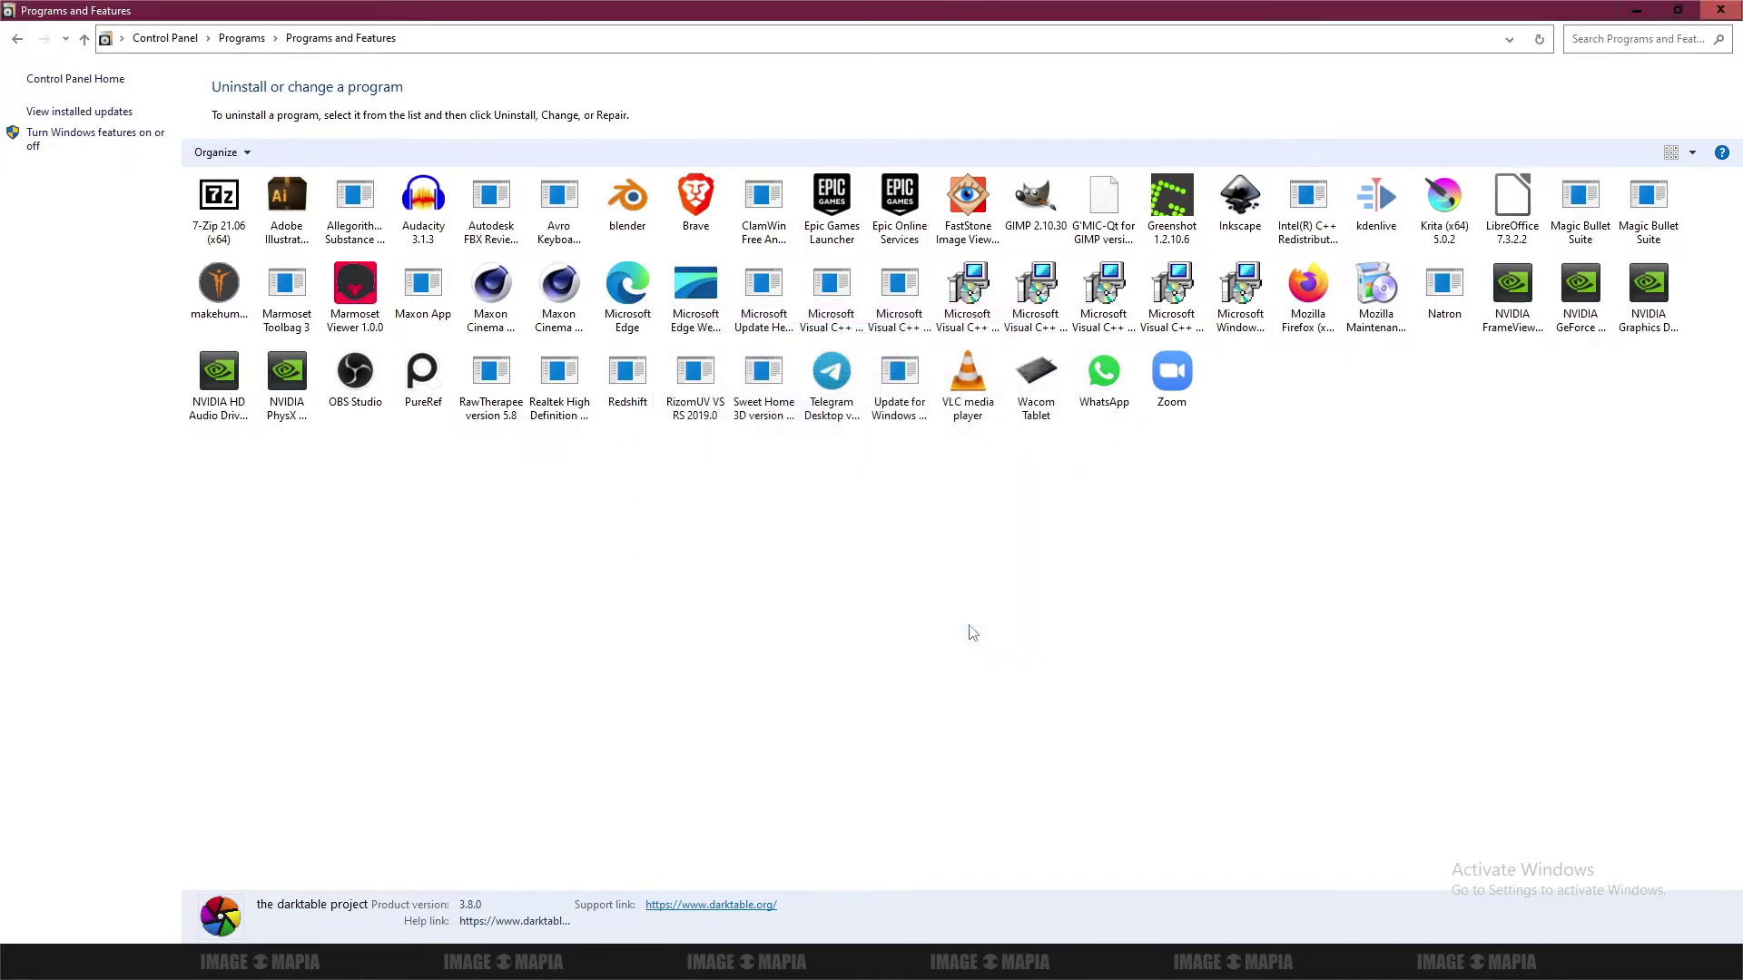
Step: Switch to the Notepad note, add the line "now install new one v 3.8.1", and minimize the note
key("alt+Tab")
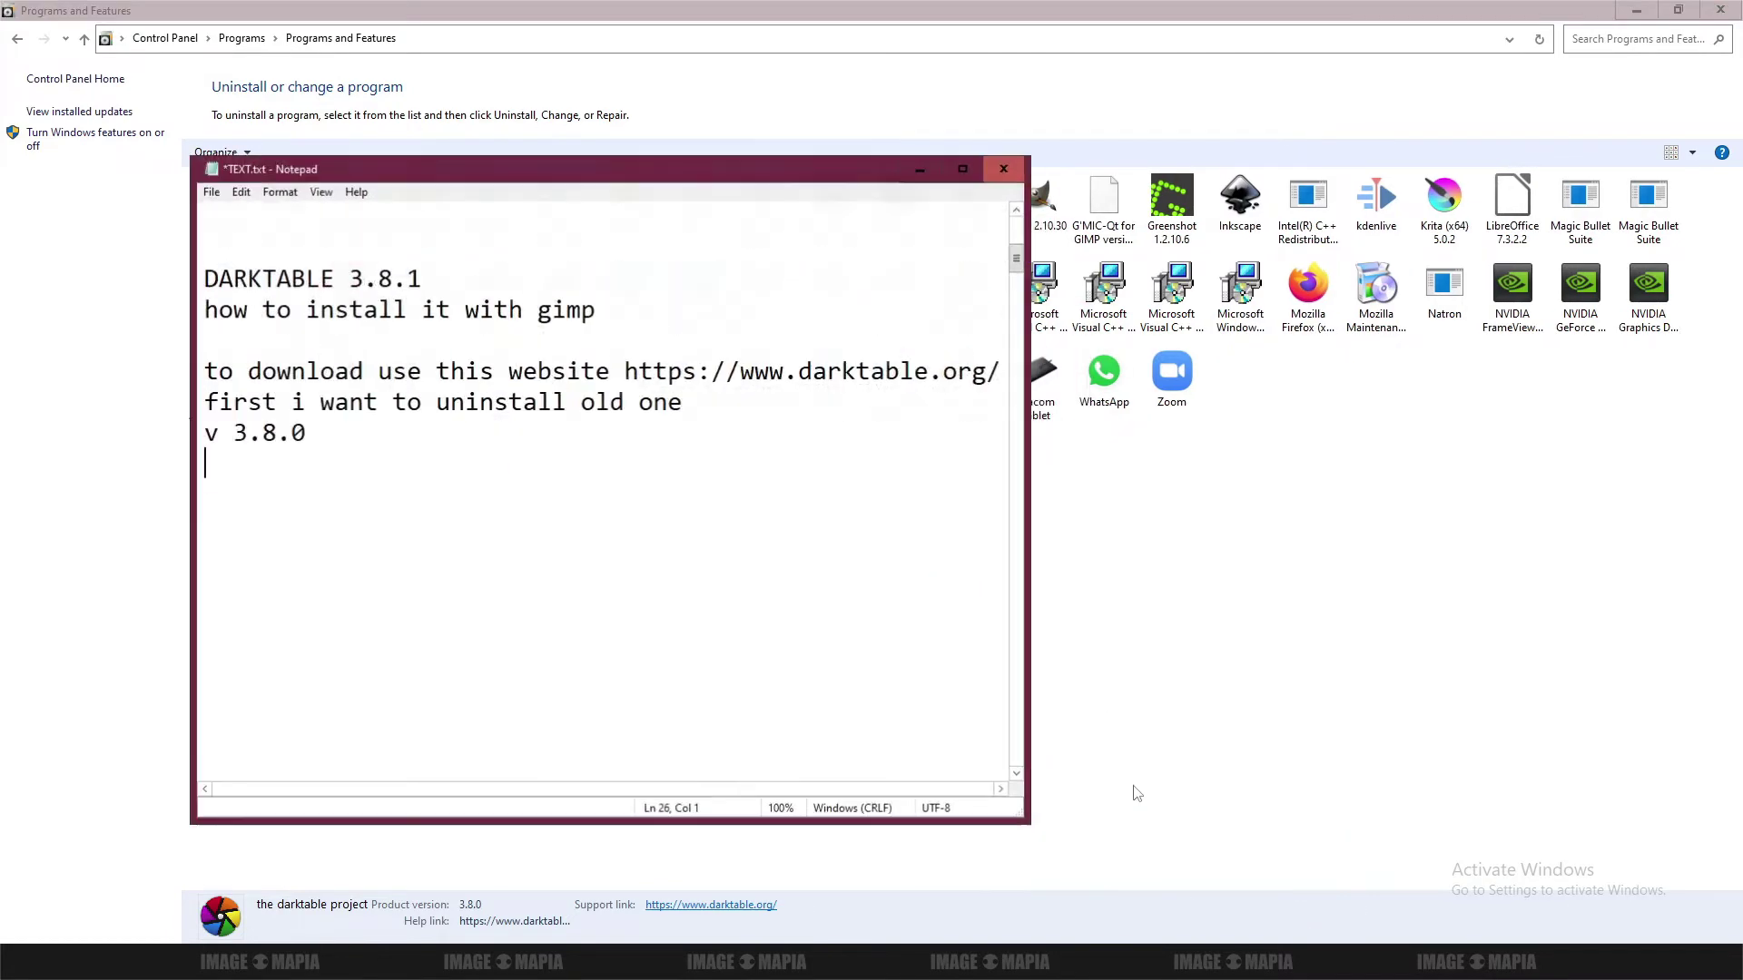
type("now")
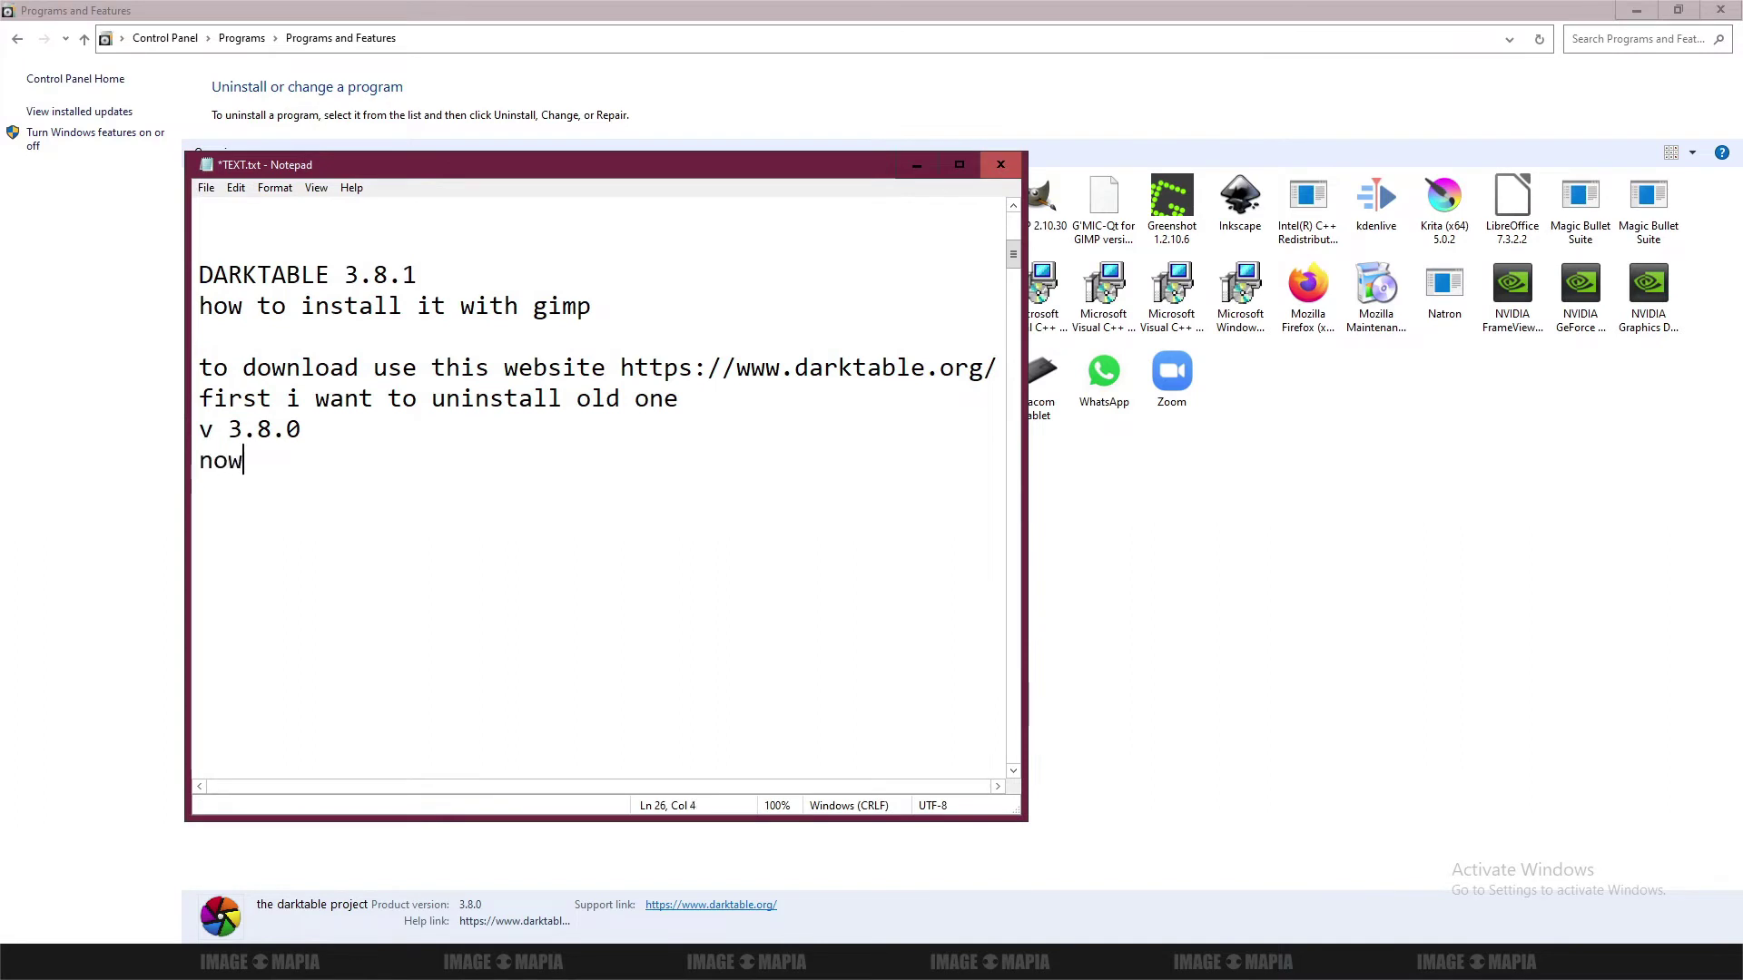
type(" install new one")
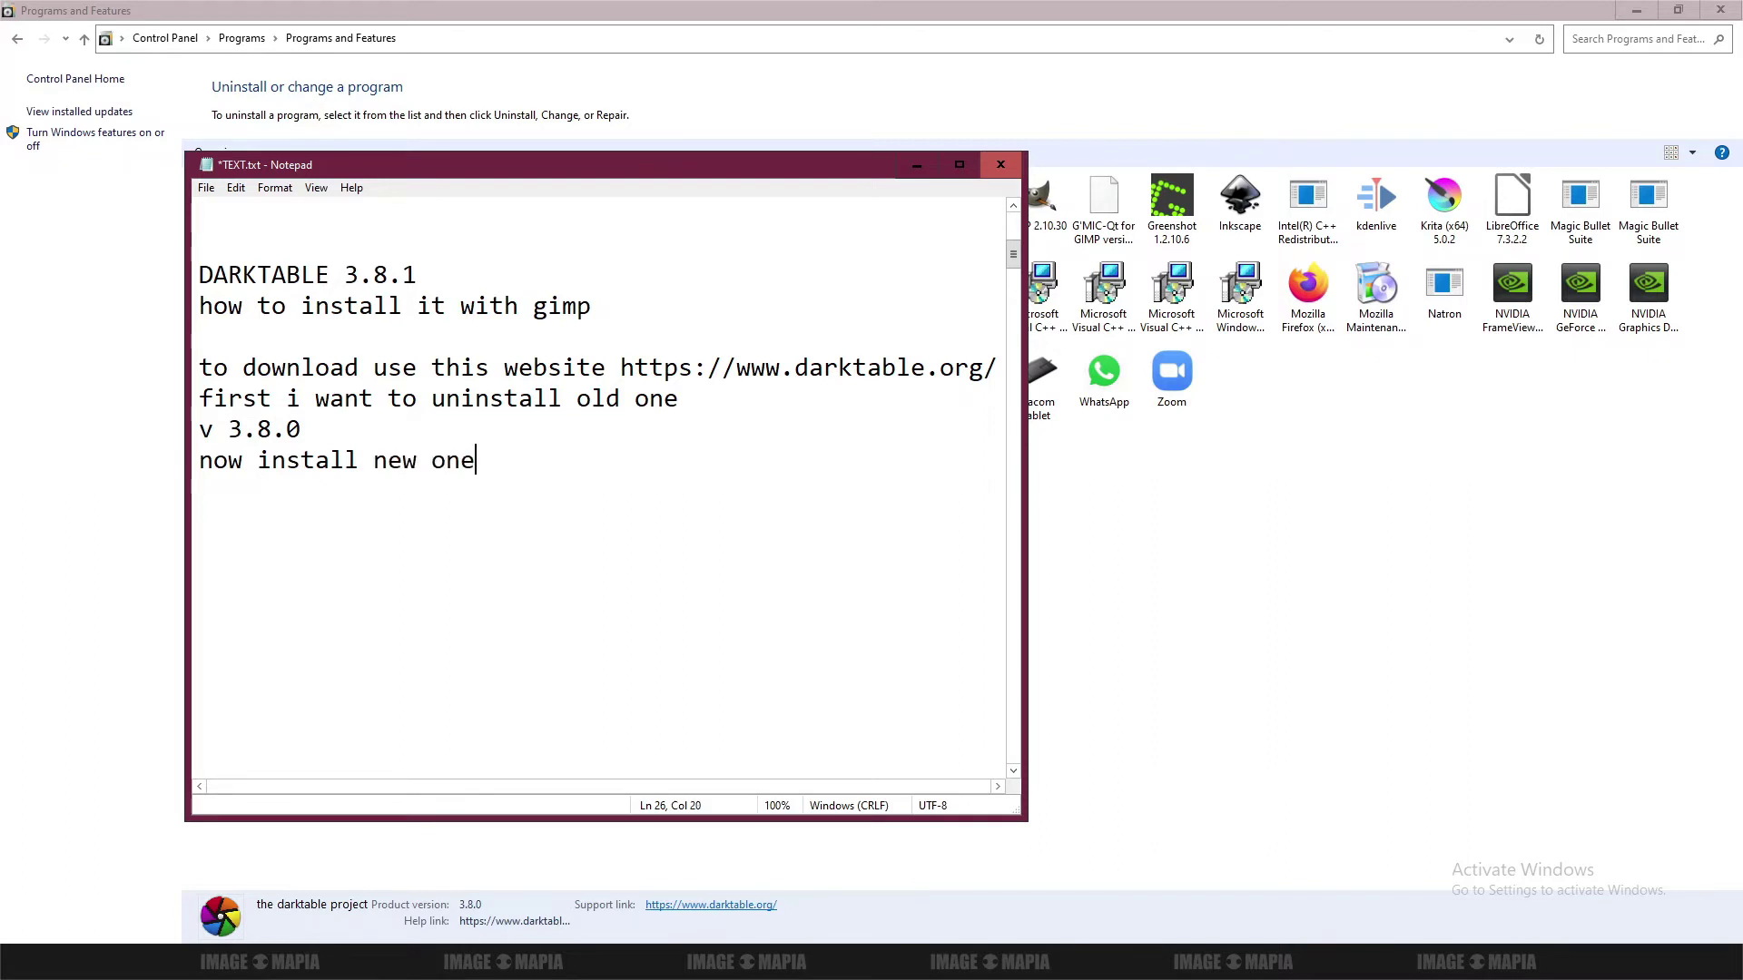
type(" v 3.8.1")
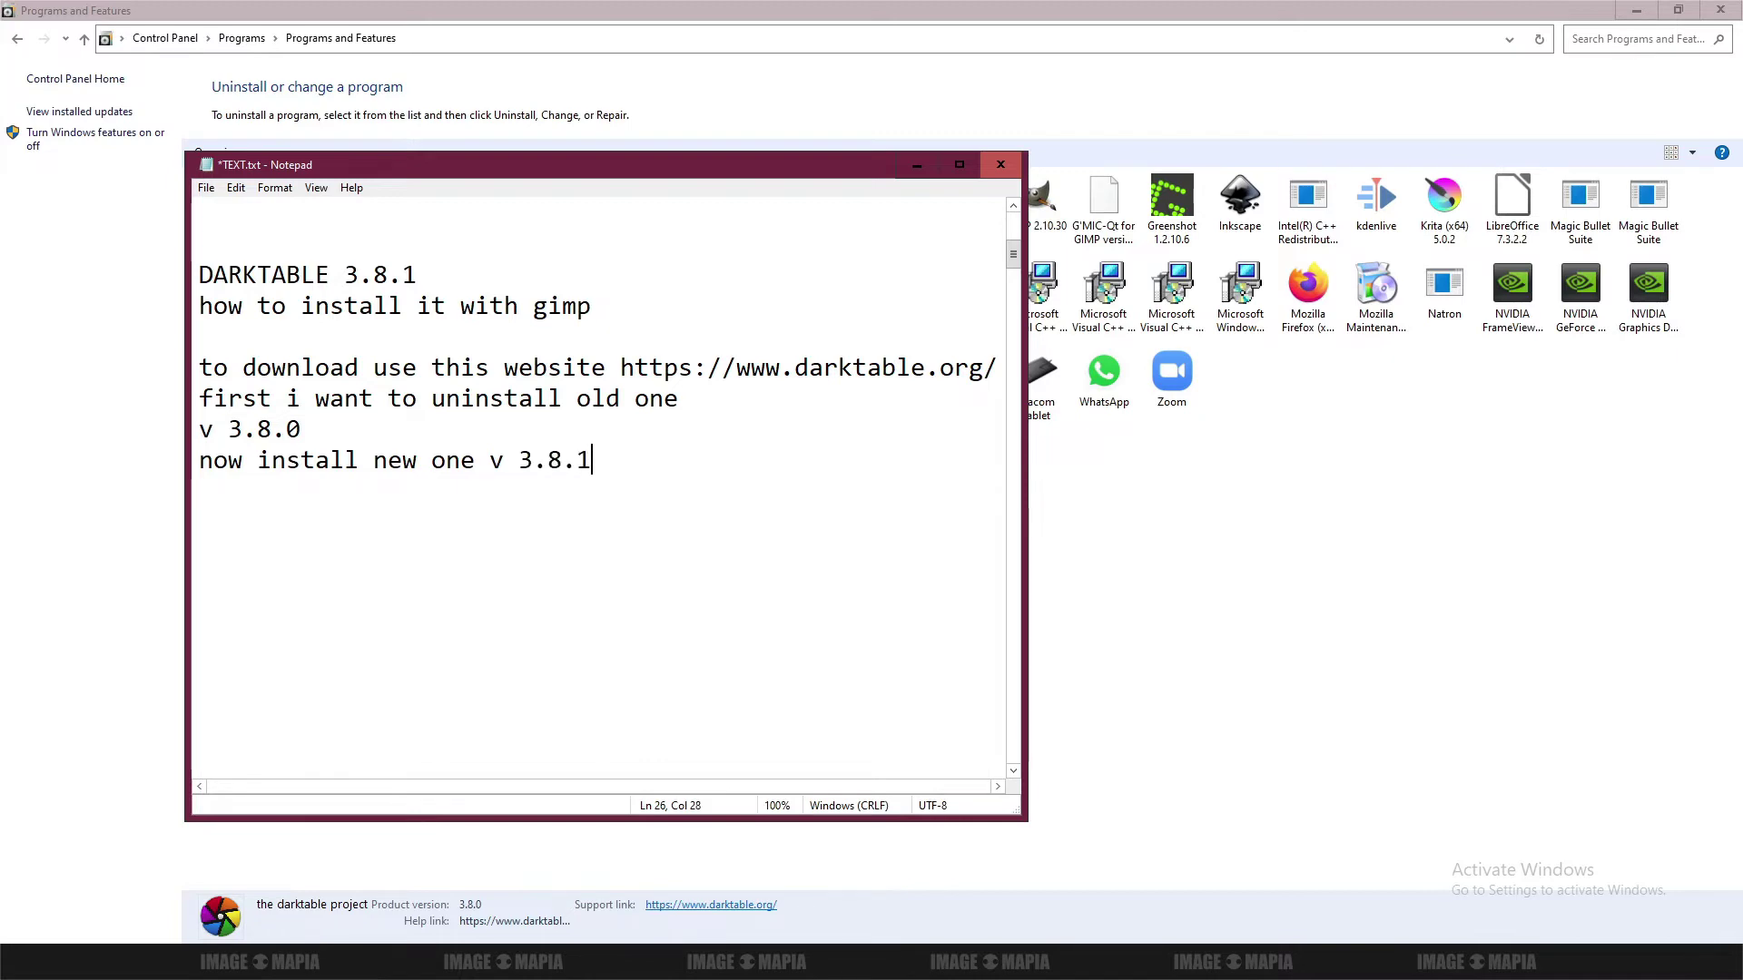
key("Return")
left_click(917, 165)
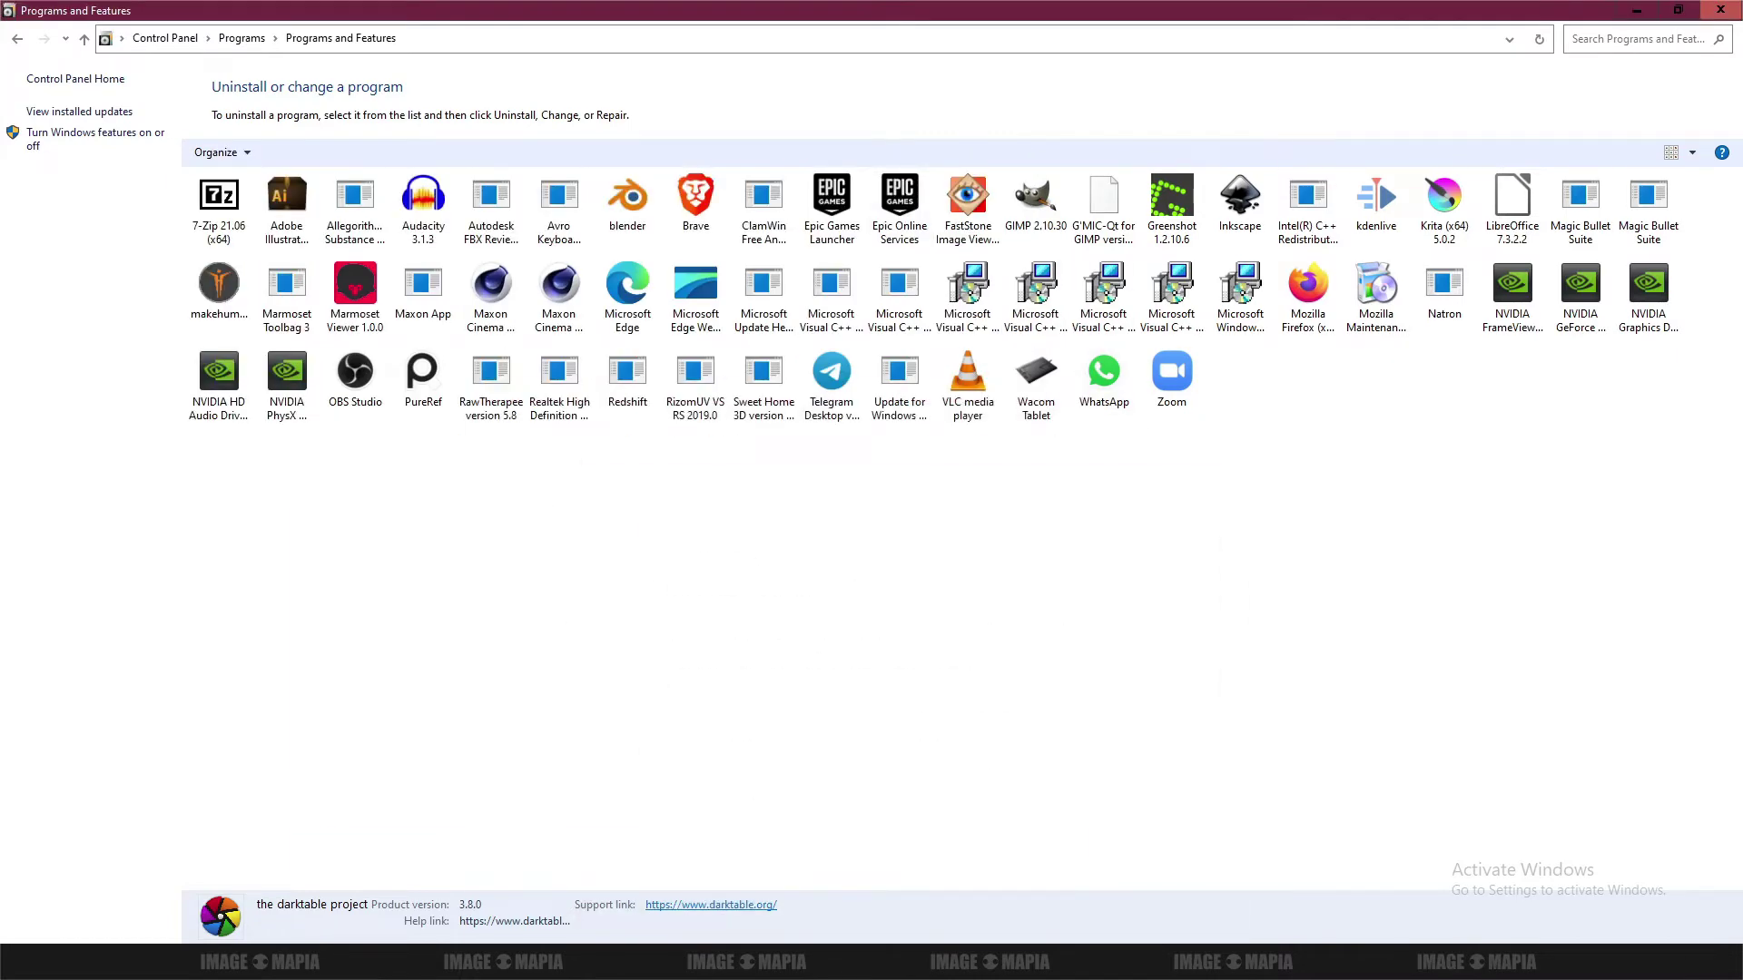
Step: Run darktable-3.8.1-win64.exe from the download folder as administrator and advance through the welcome and license pages
key("alt+Tab")
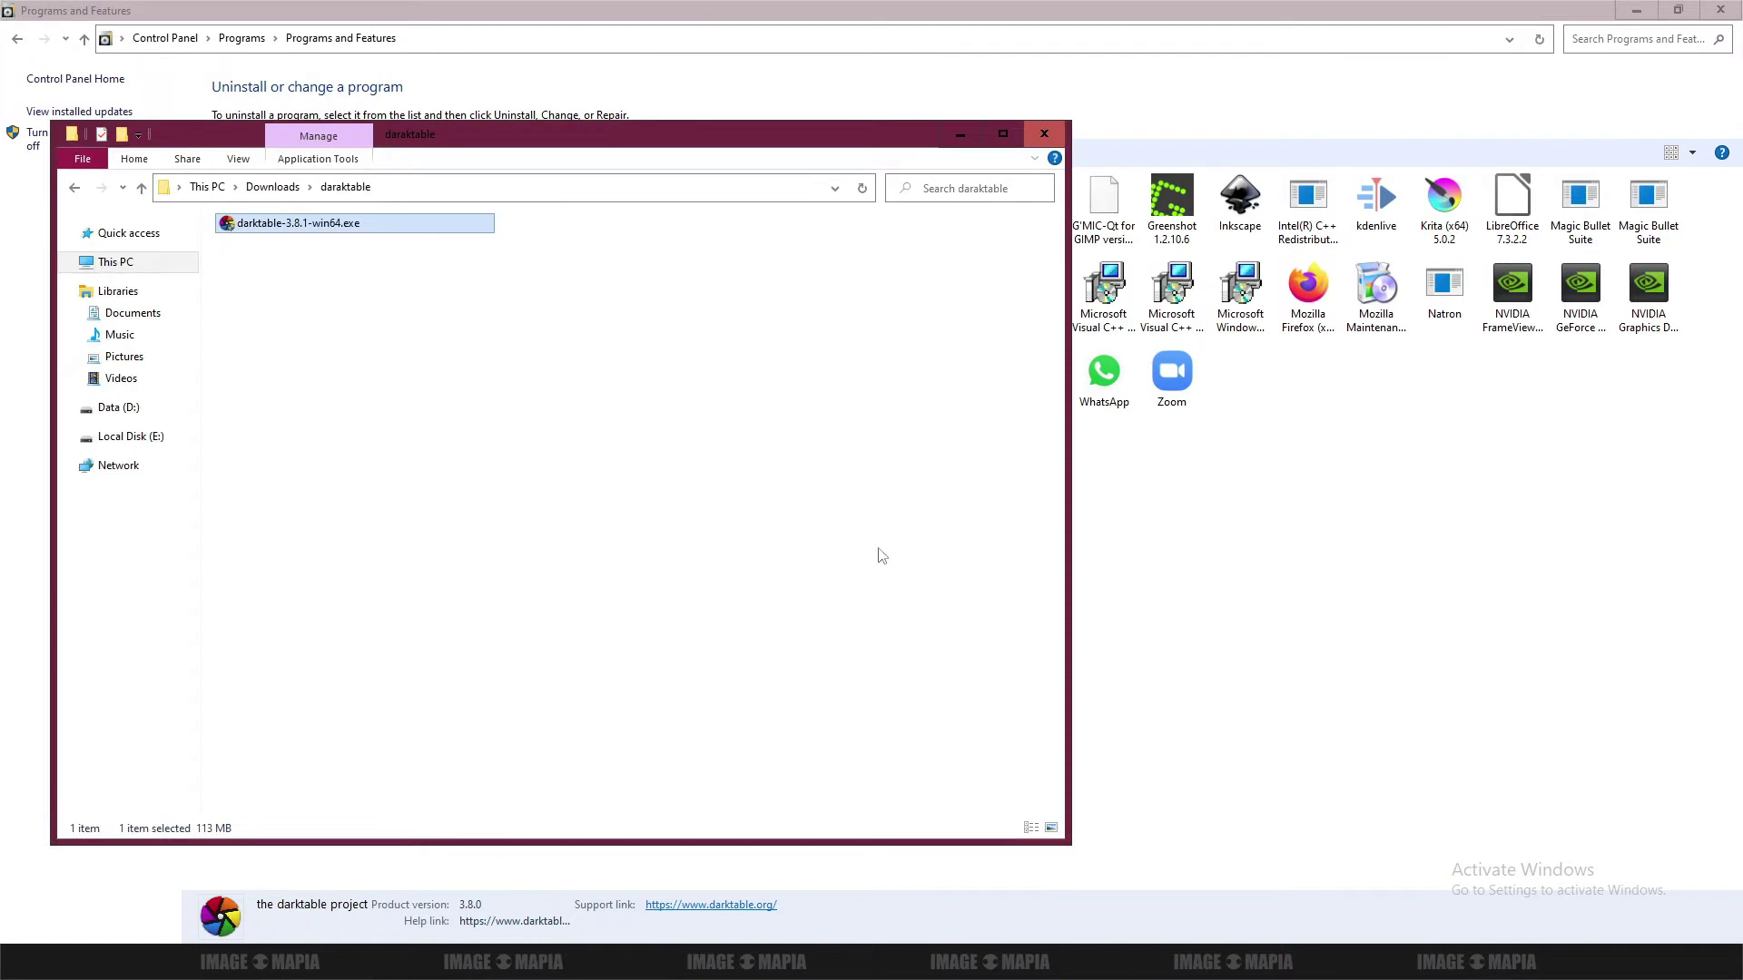
right_click(353, 223)
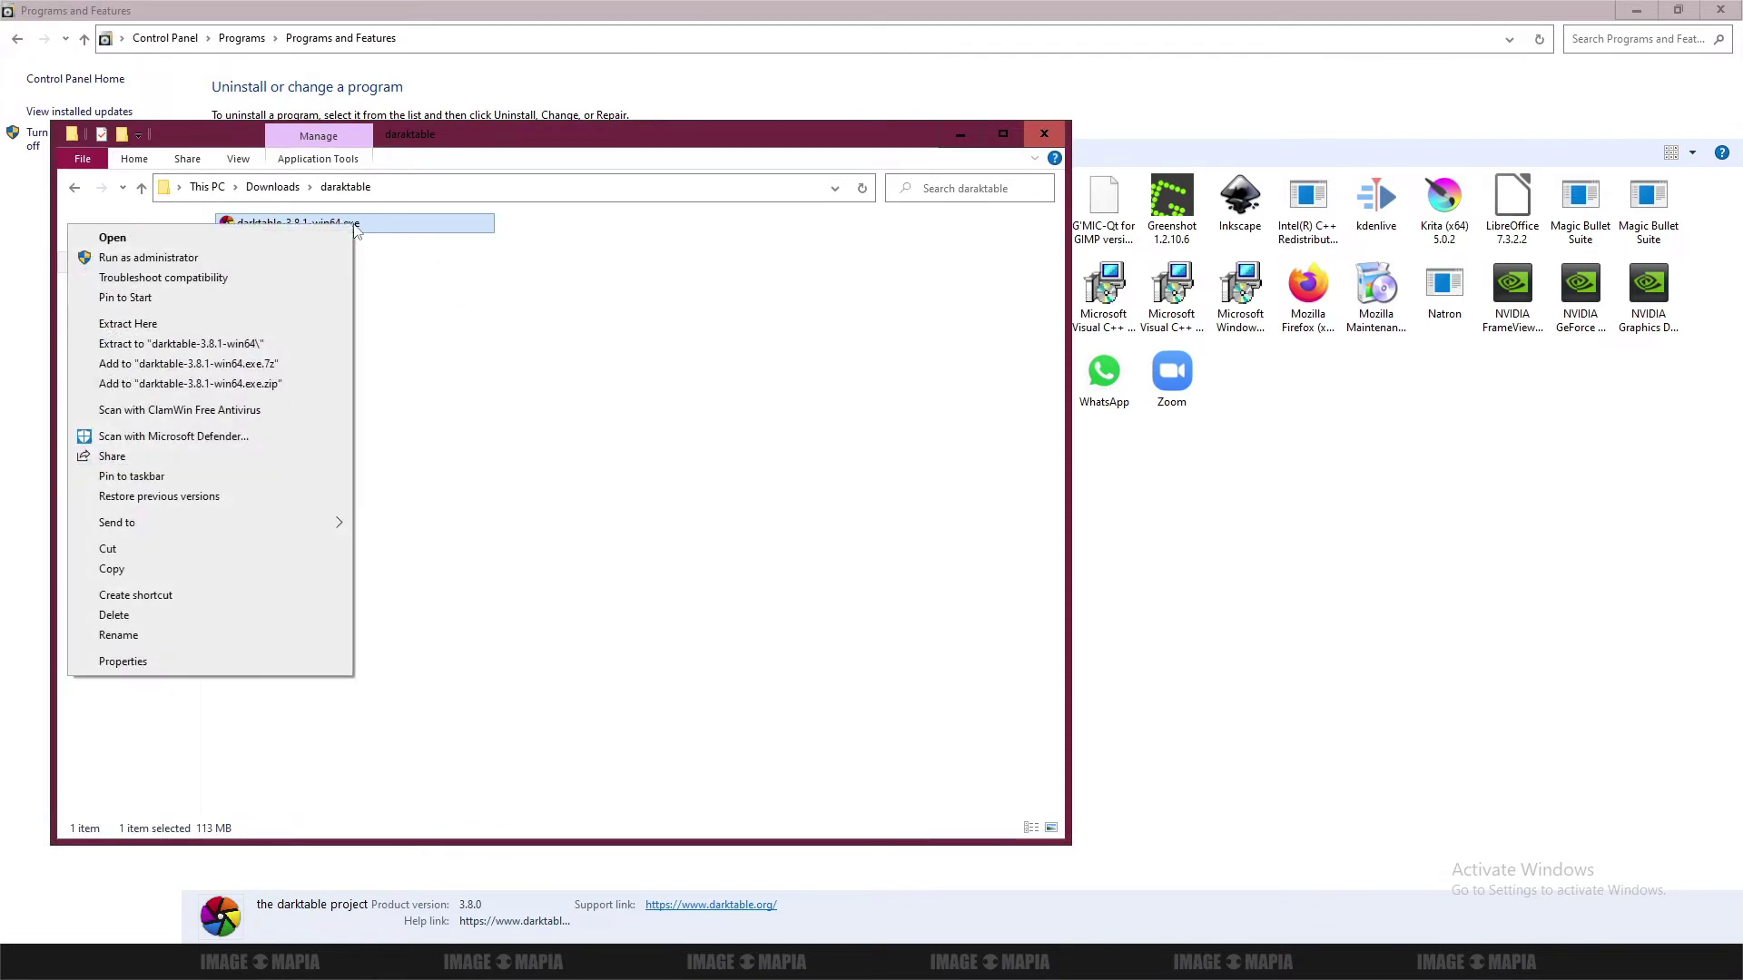
left_click(214, 259)
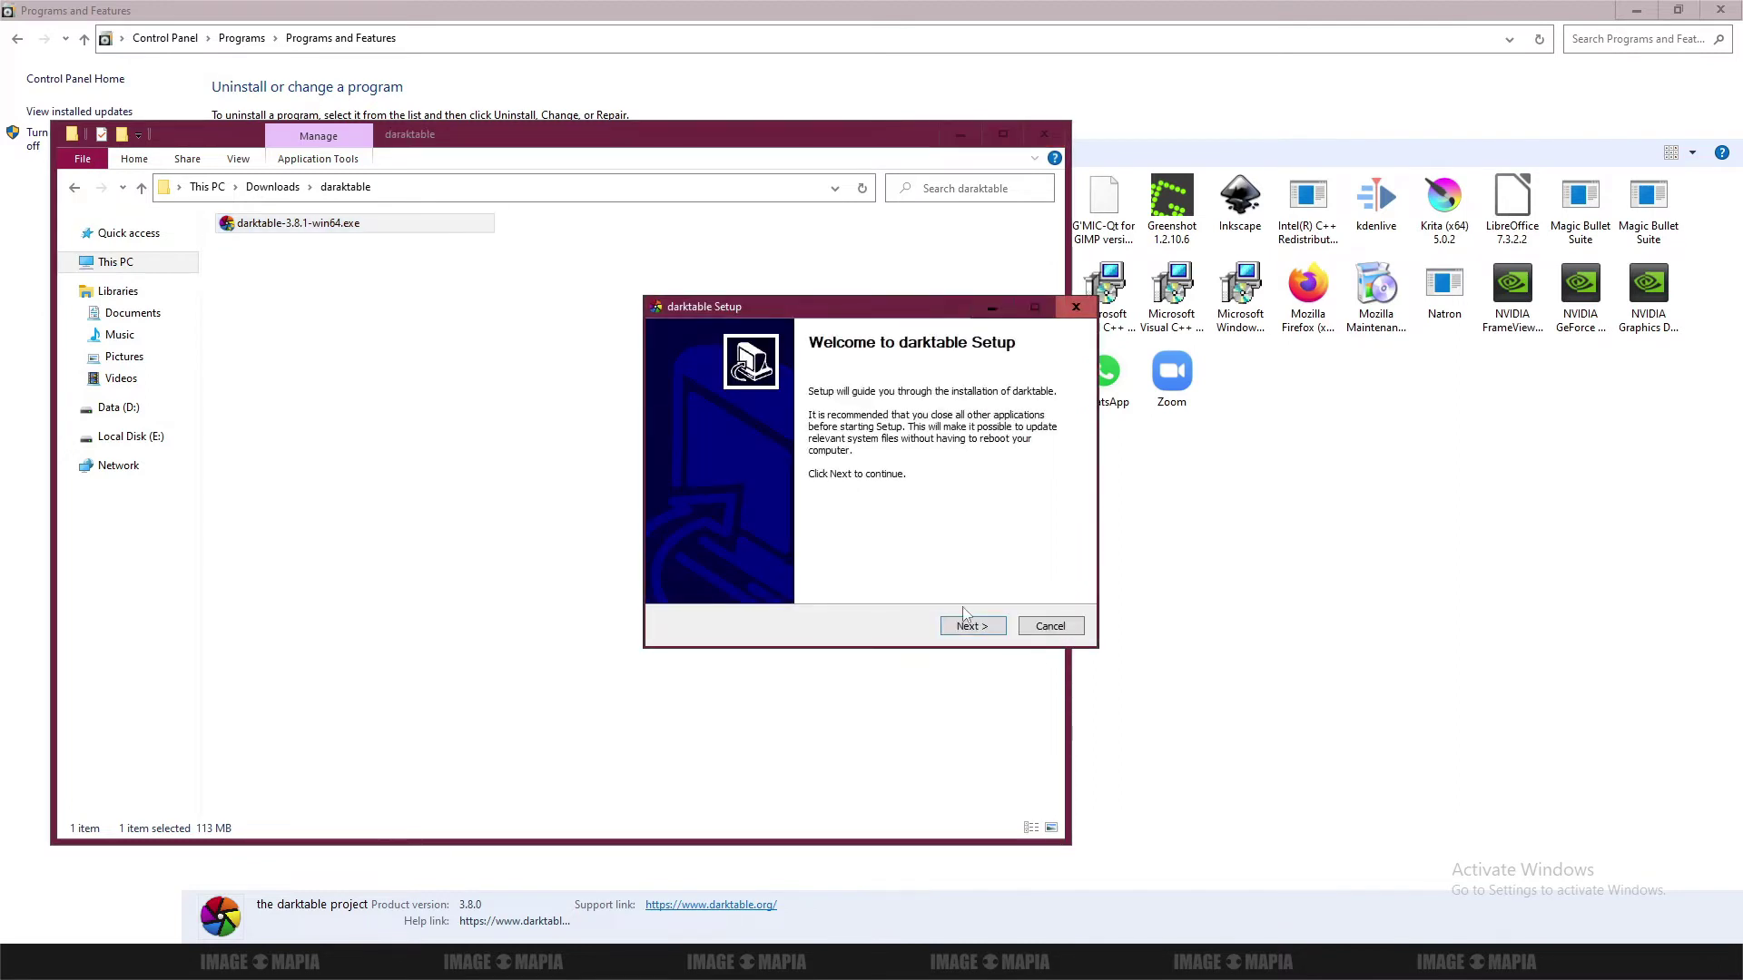
left_click(971, 633)
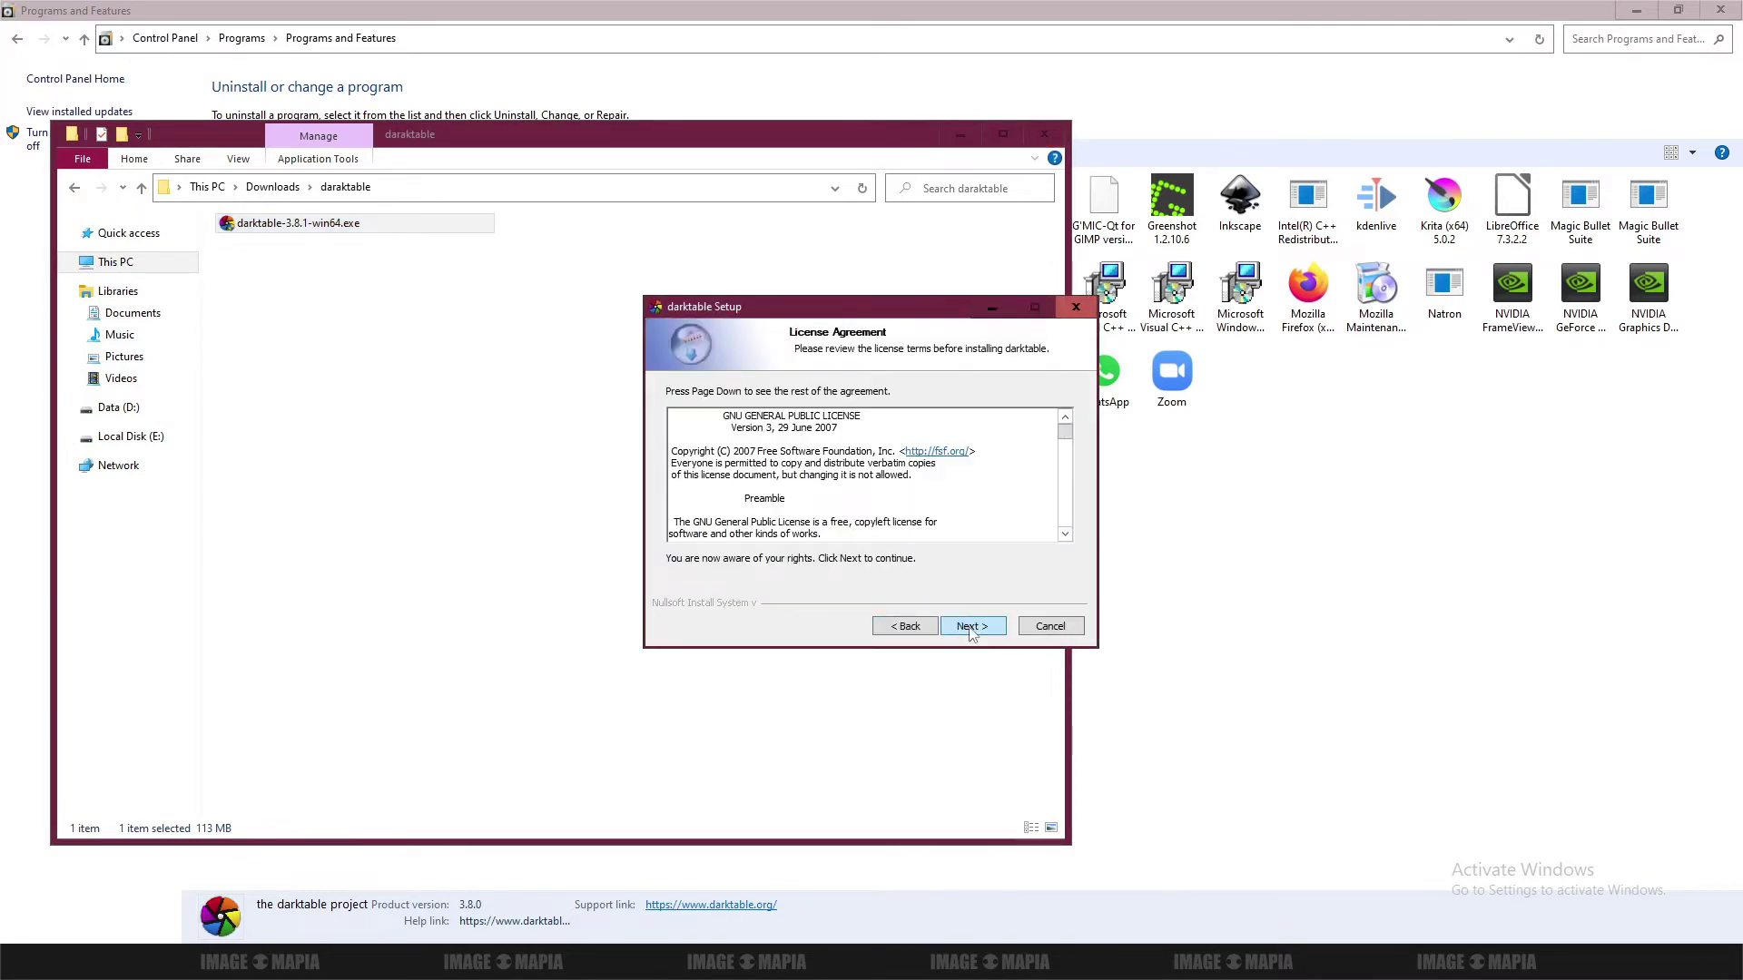
left_click(971, 626)
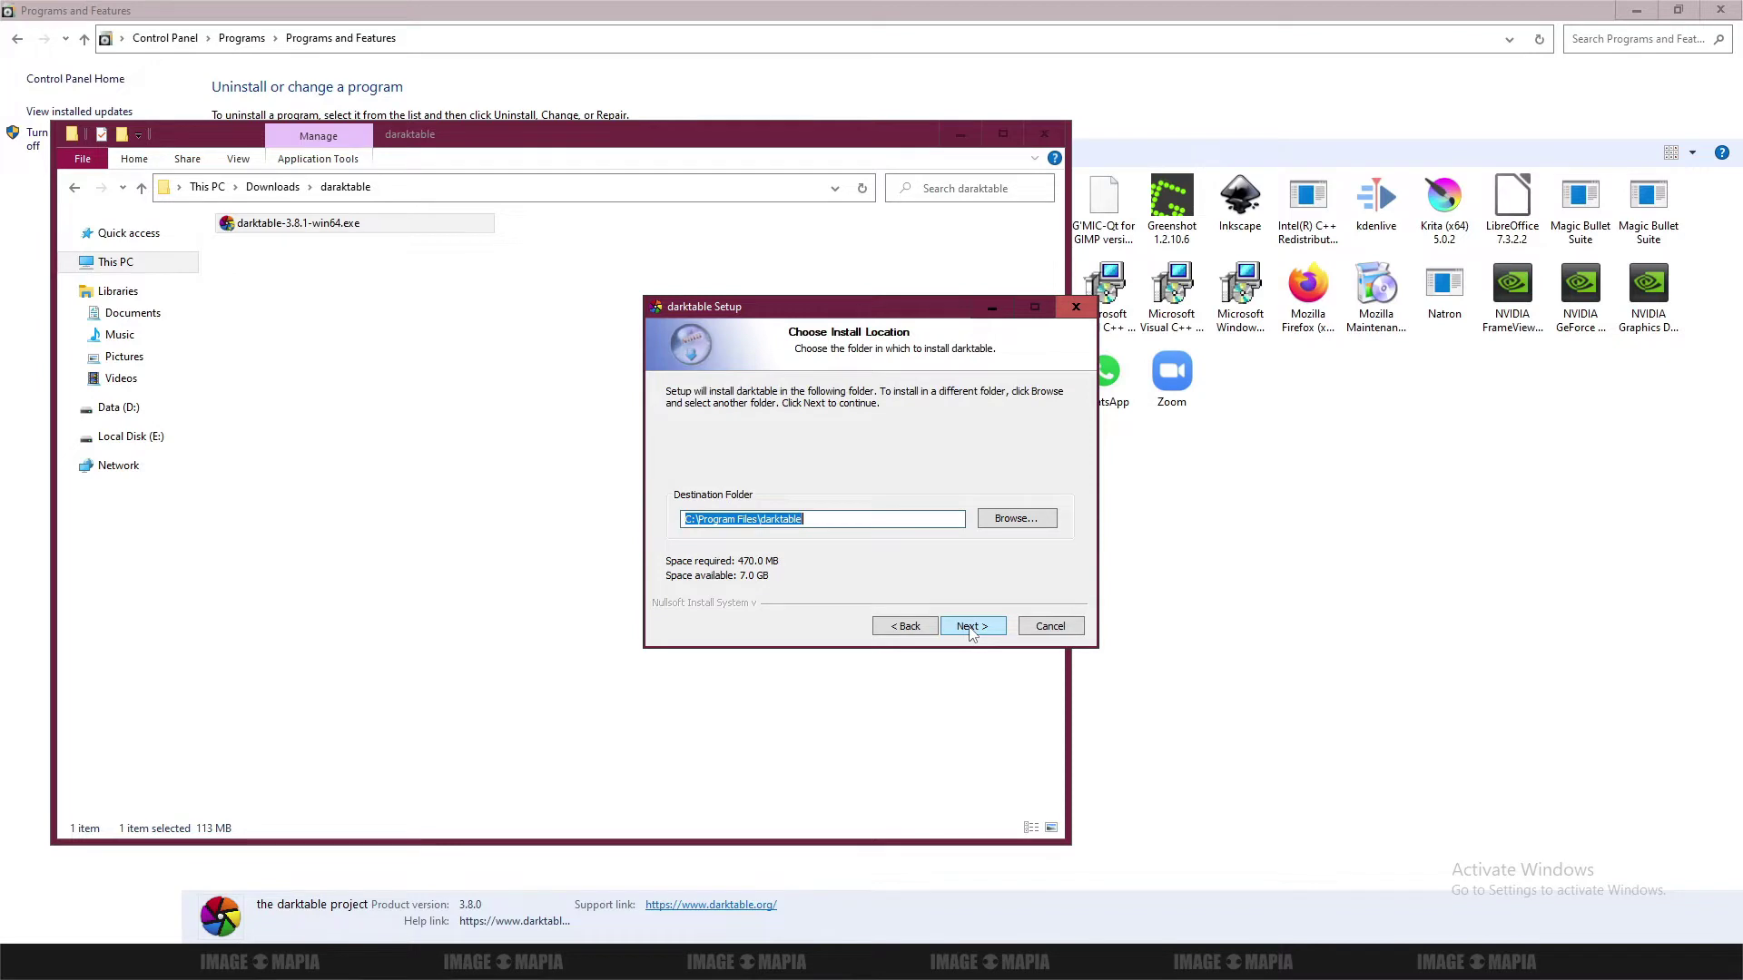
Step: Set the installer's destination folder to the darktable folder inside Installed software on the D: drive
left_click(1018, 521)
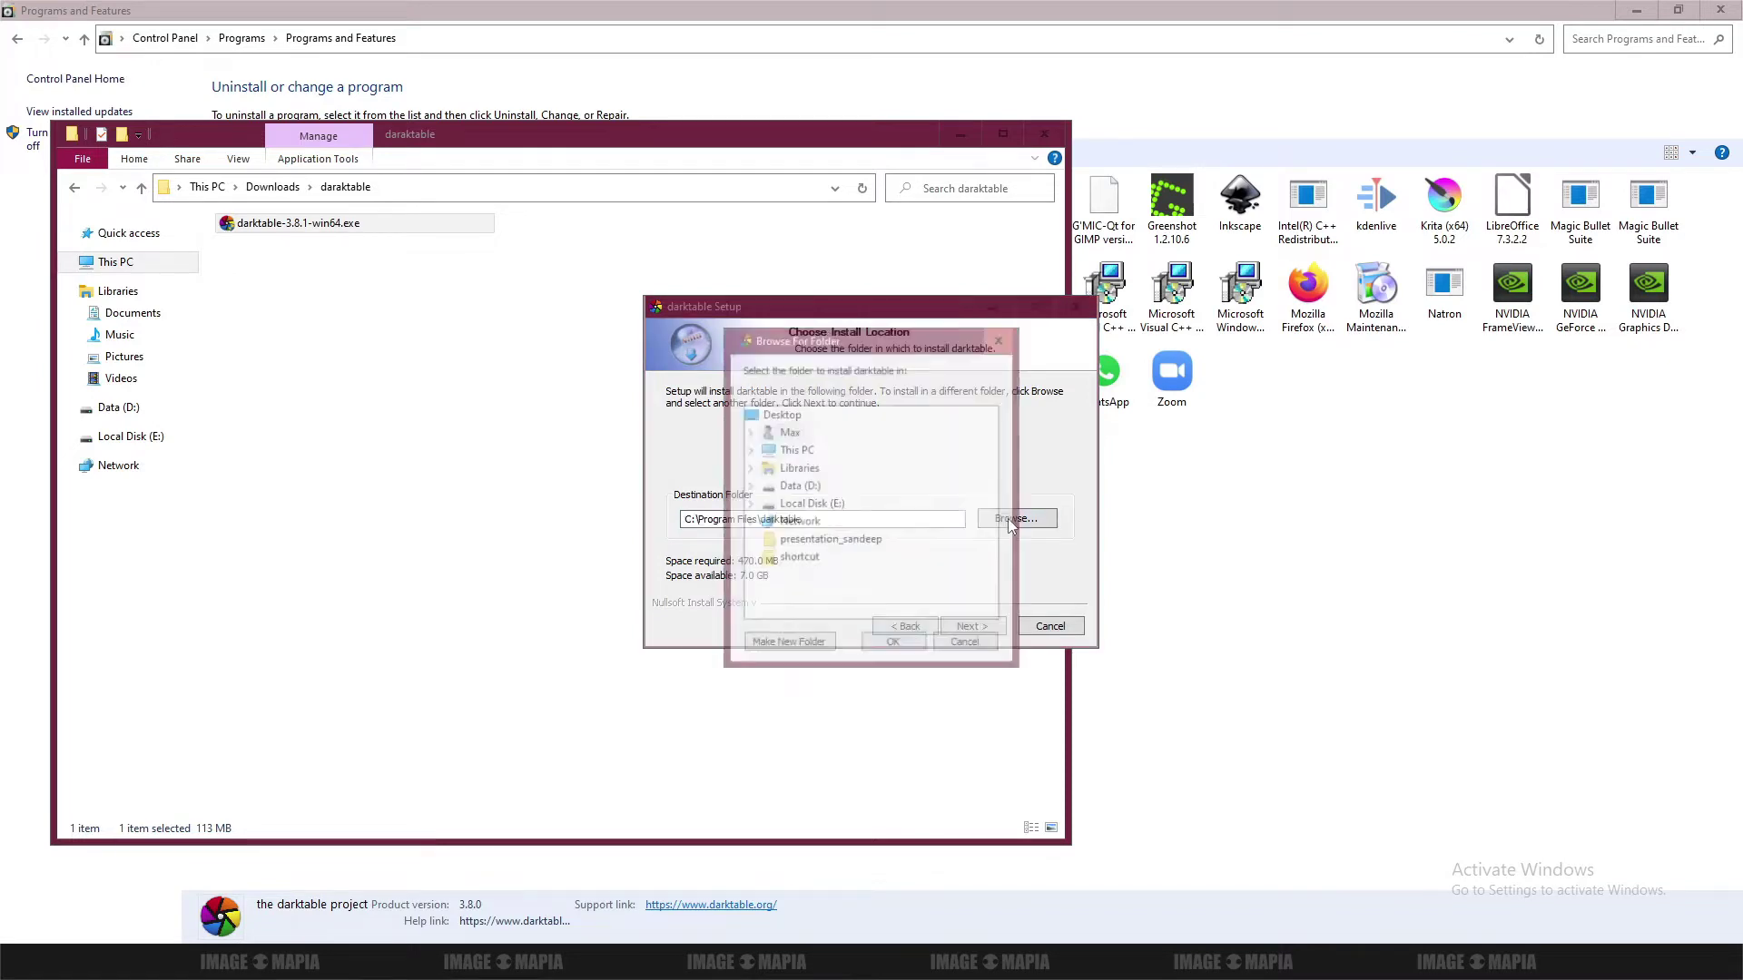
double_click(798, 485)
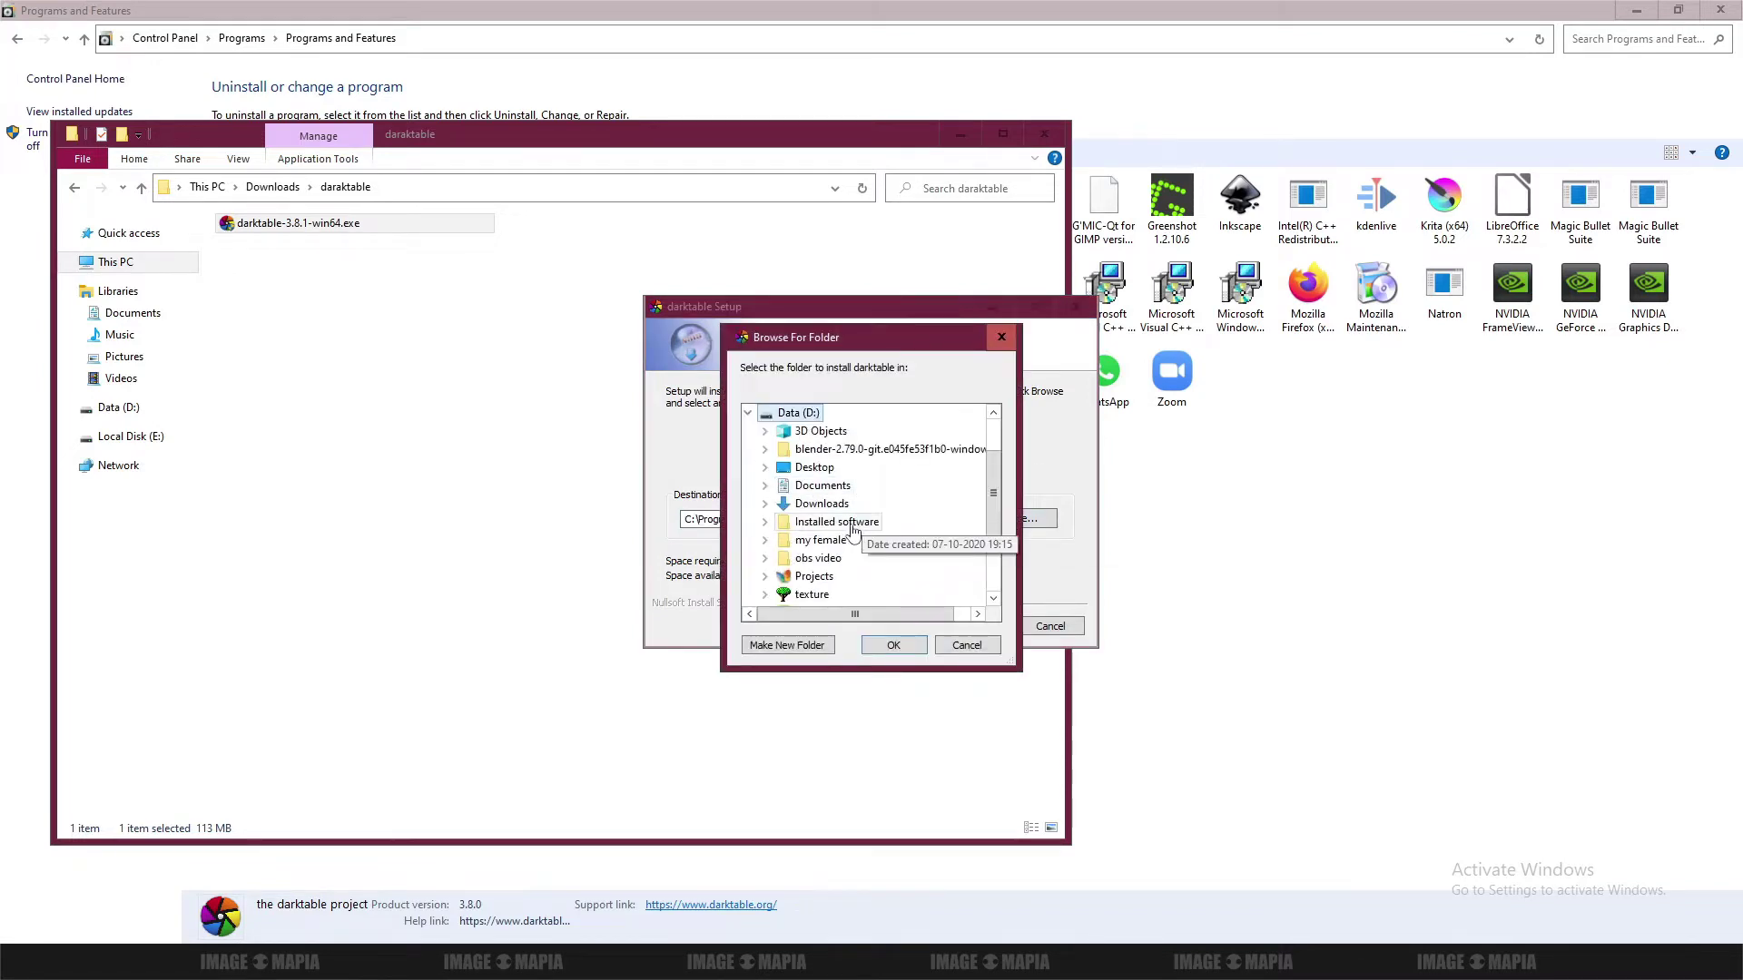
double_click(850, 525)
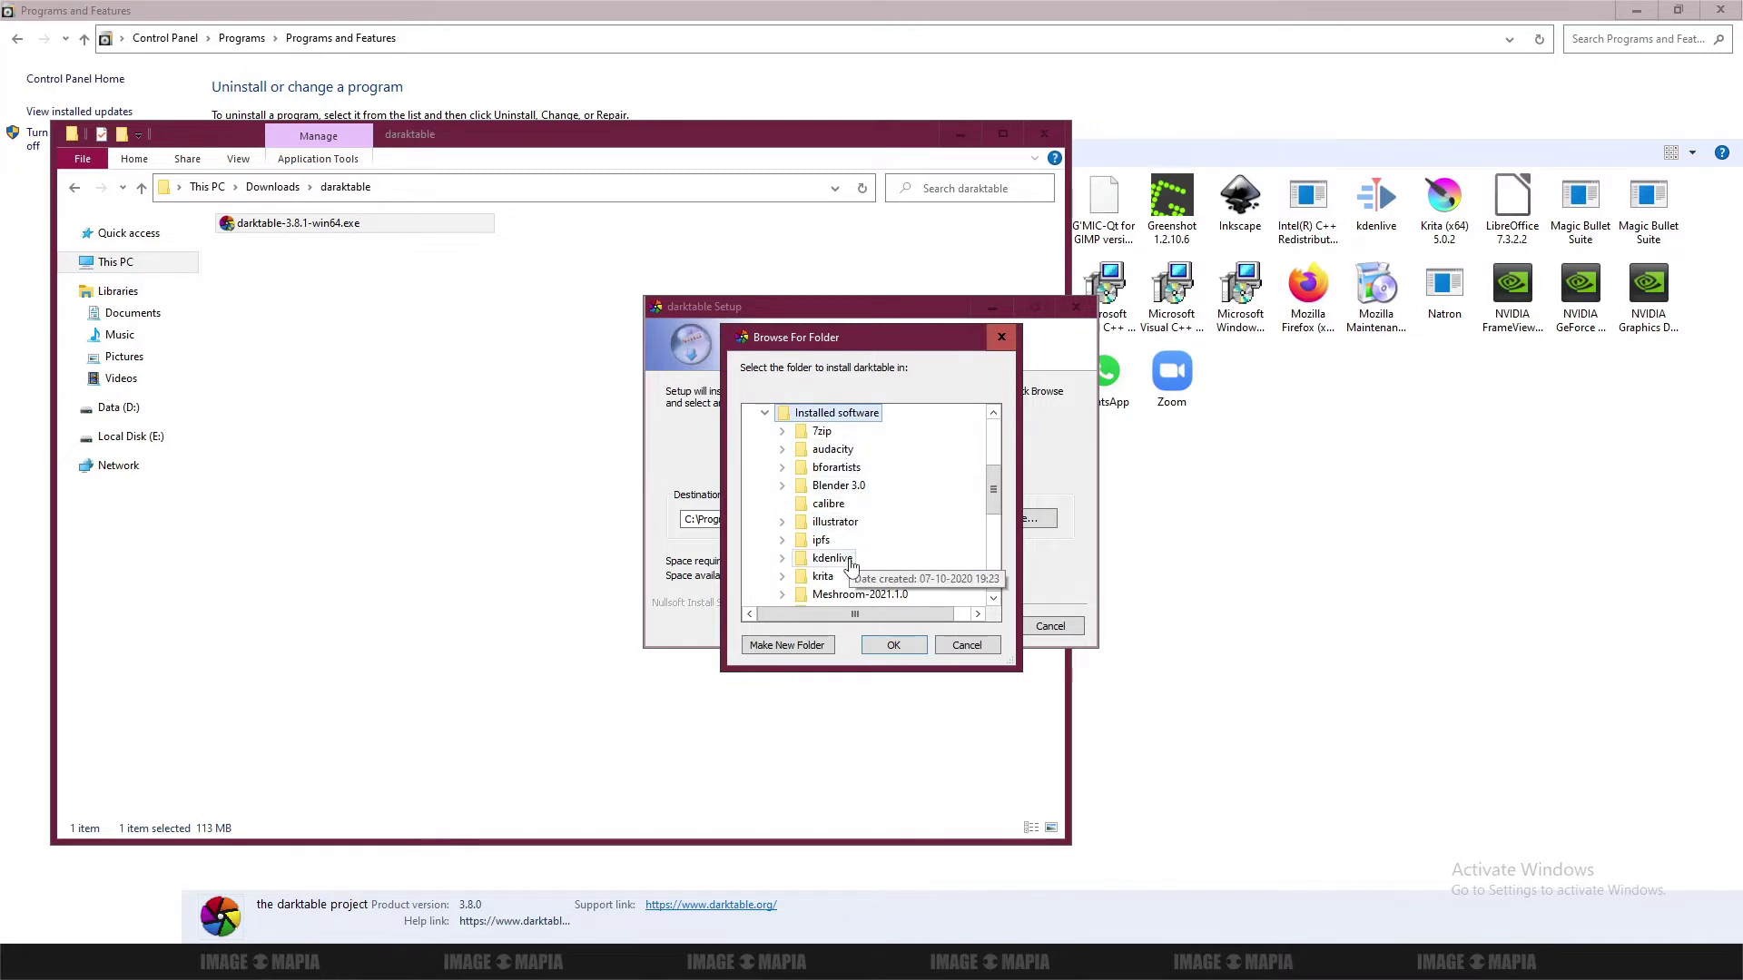
scroll(851, 563, "down", 1)
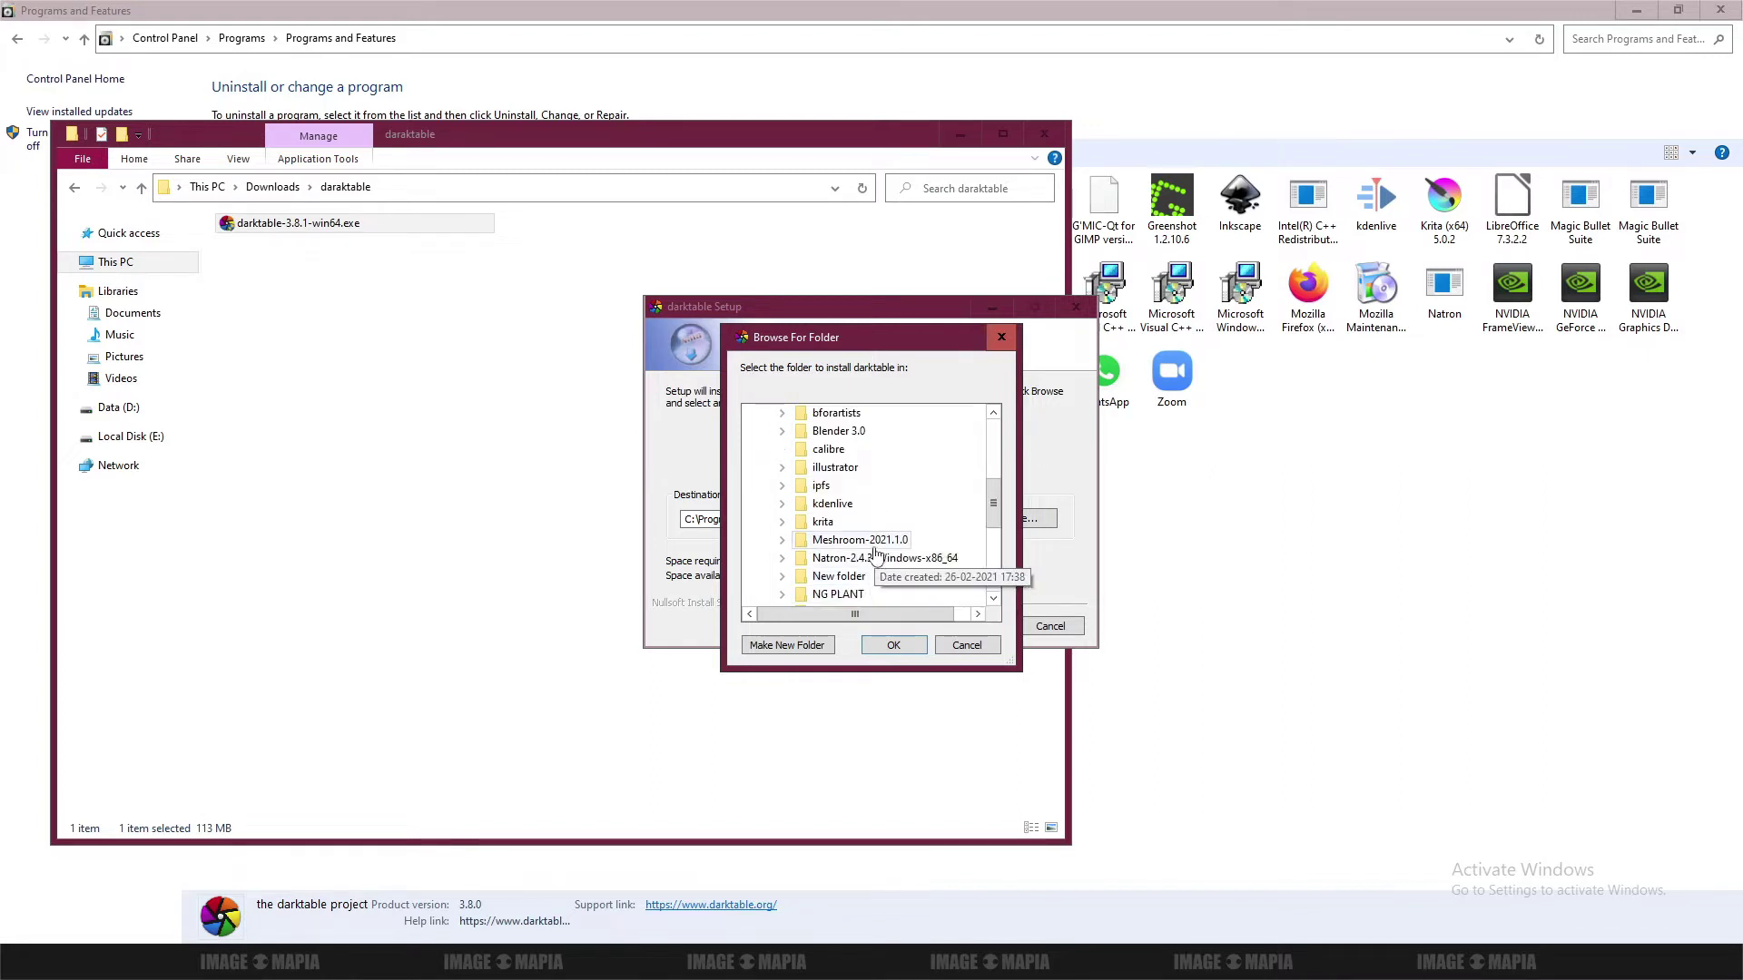
left_click_drag(993, 504, 994, 529)
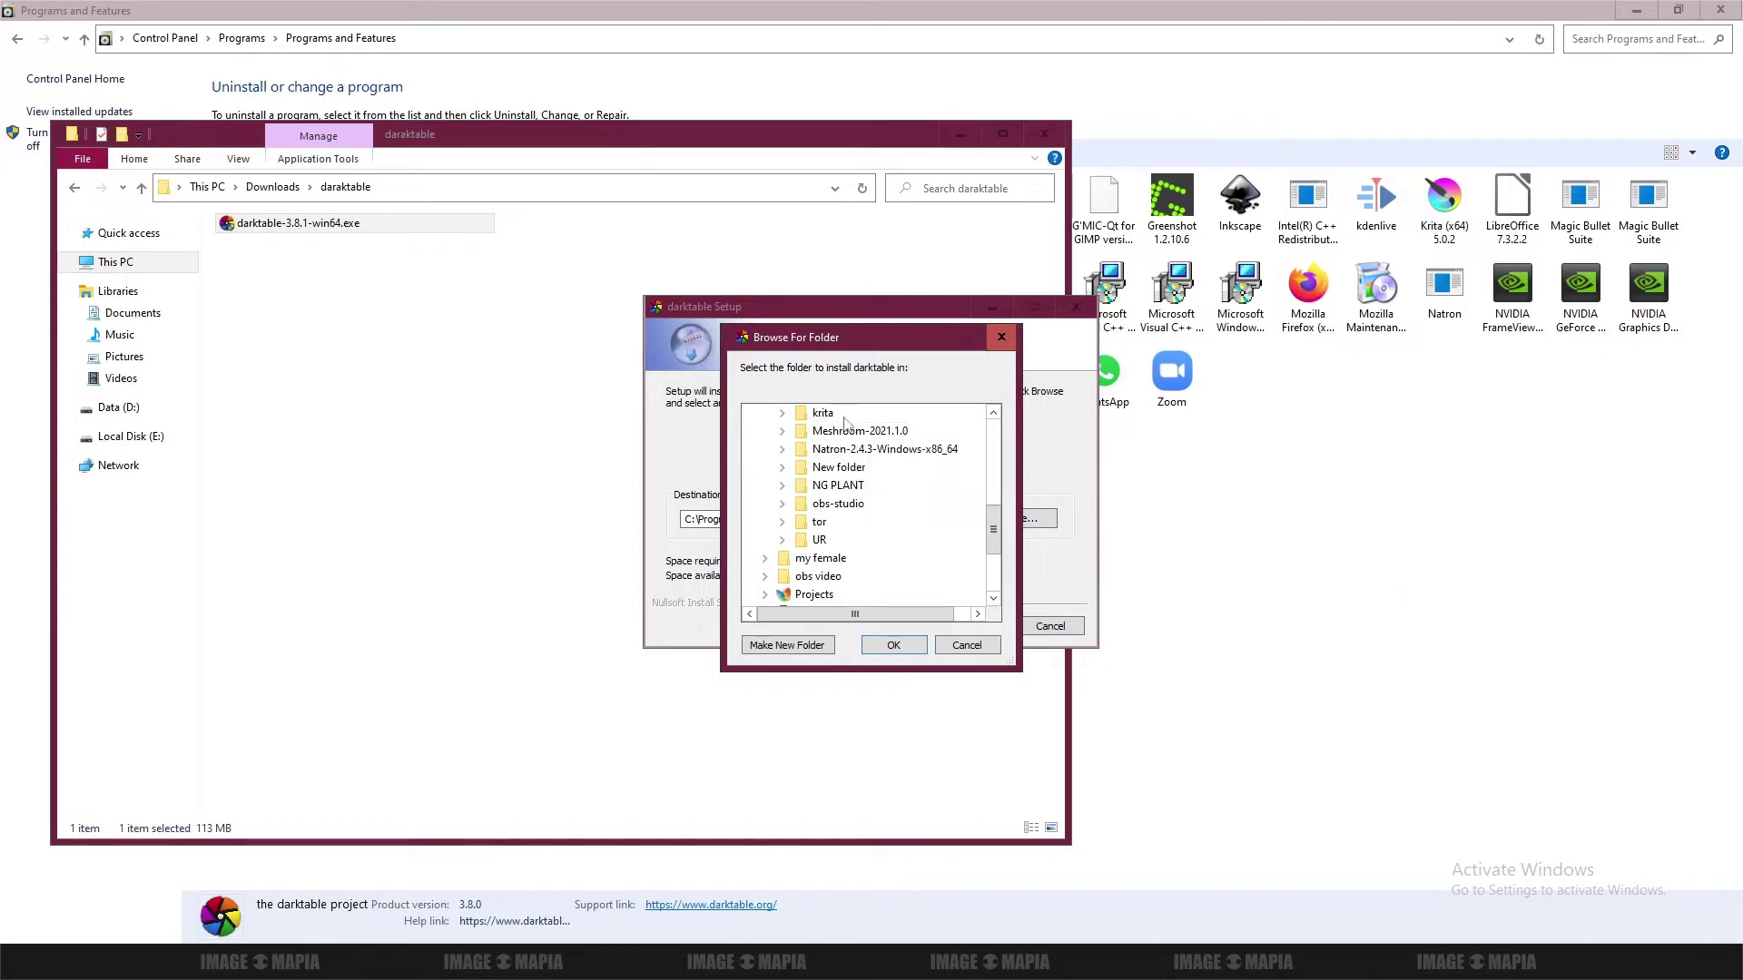
left_click_drag(993, 530, 1000, 486)
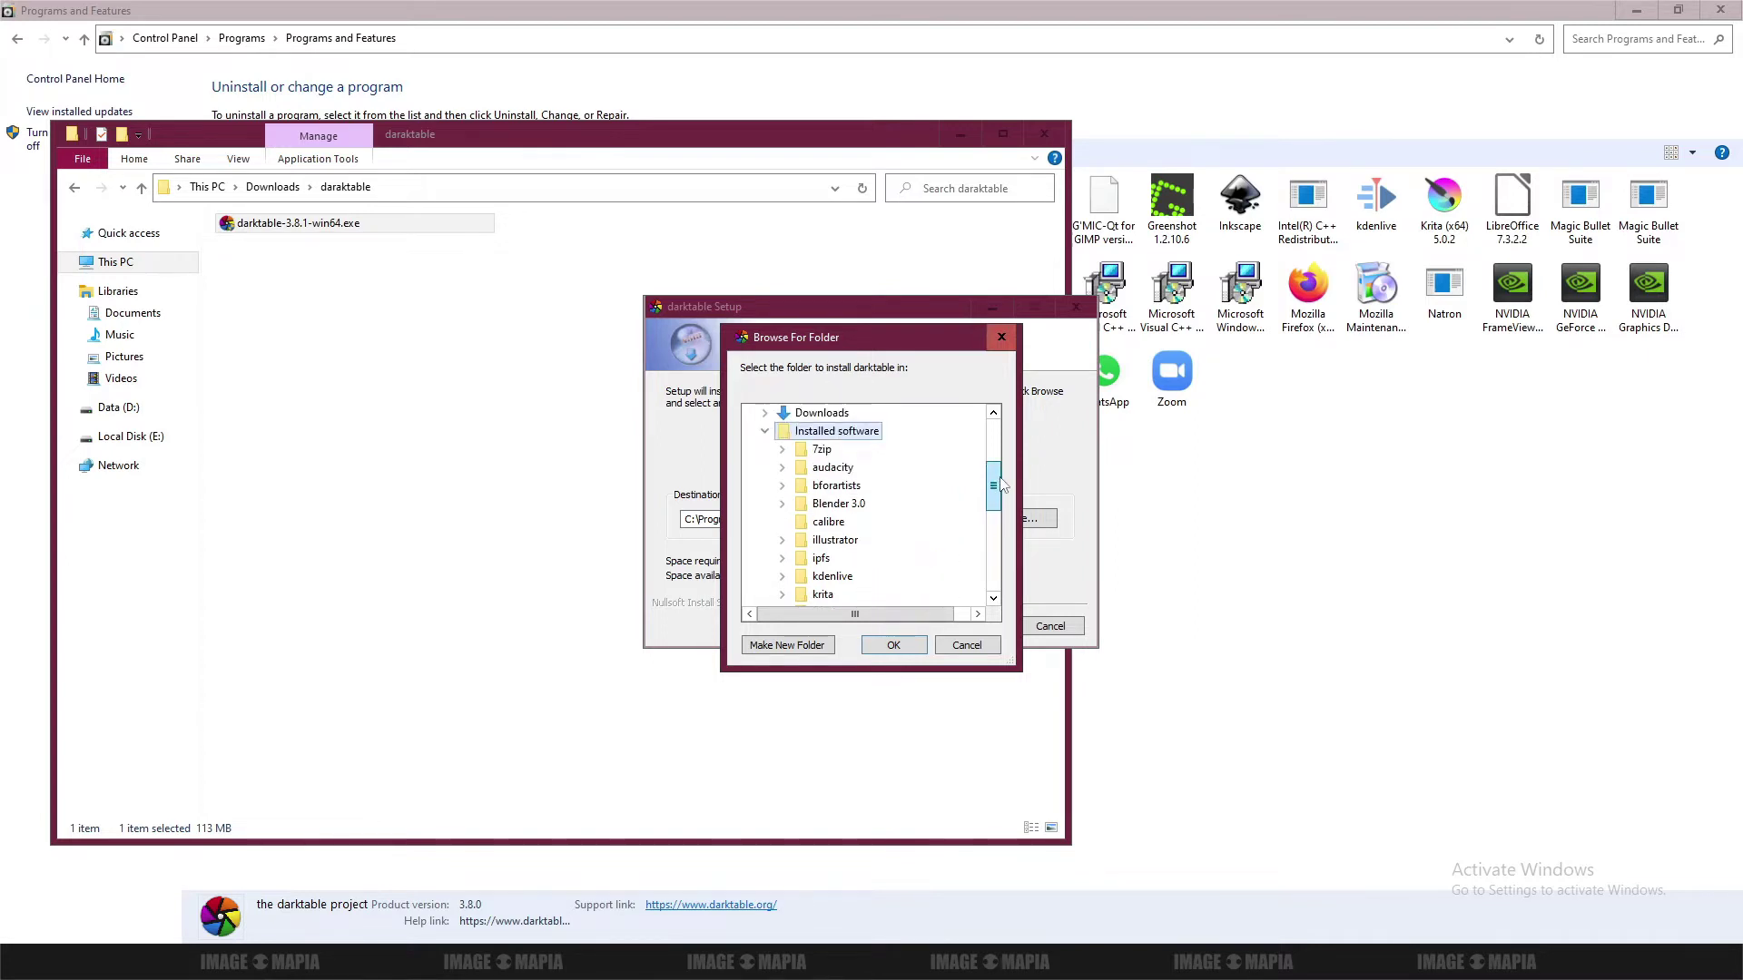
left_click_drag(1001, 486, 1008, 502)
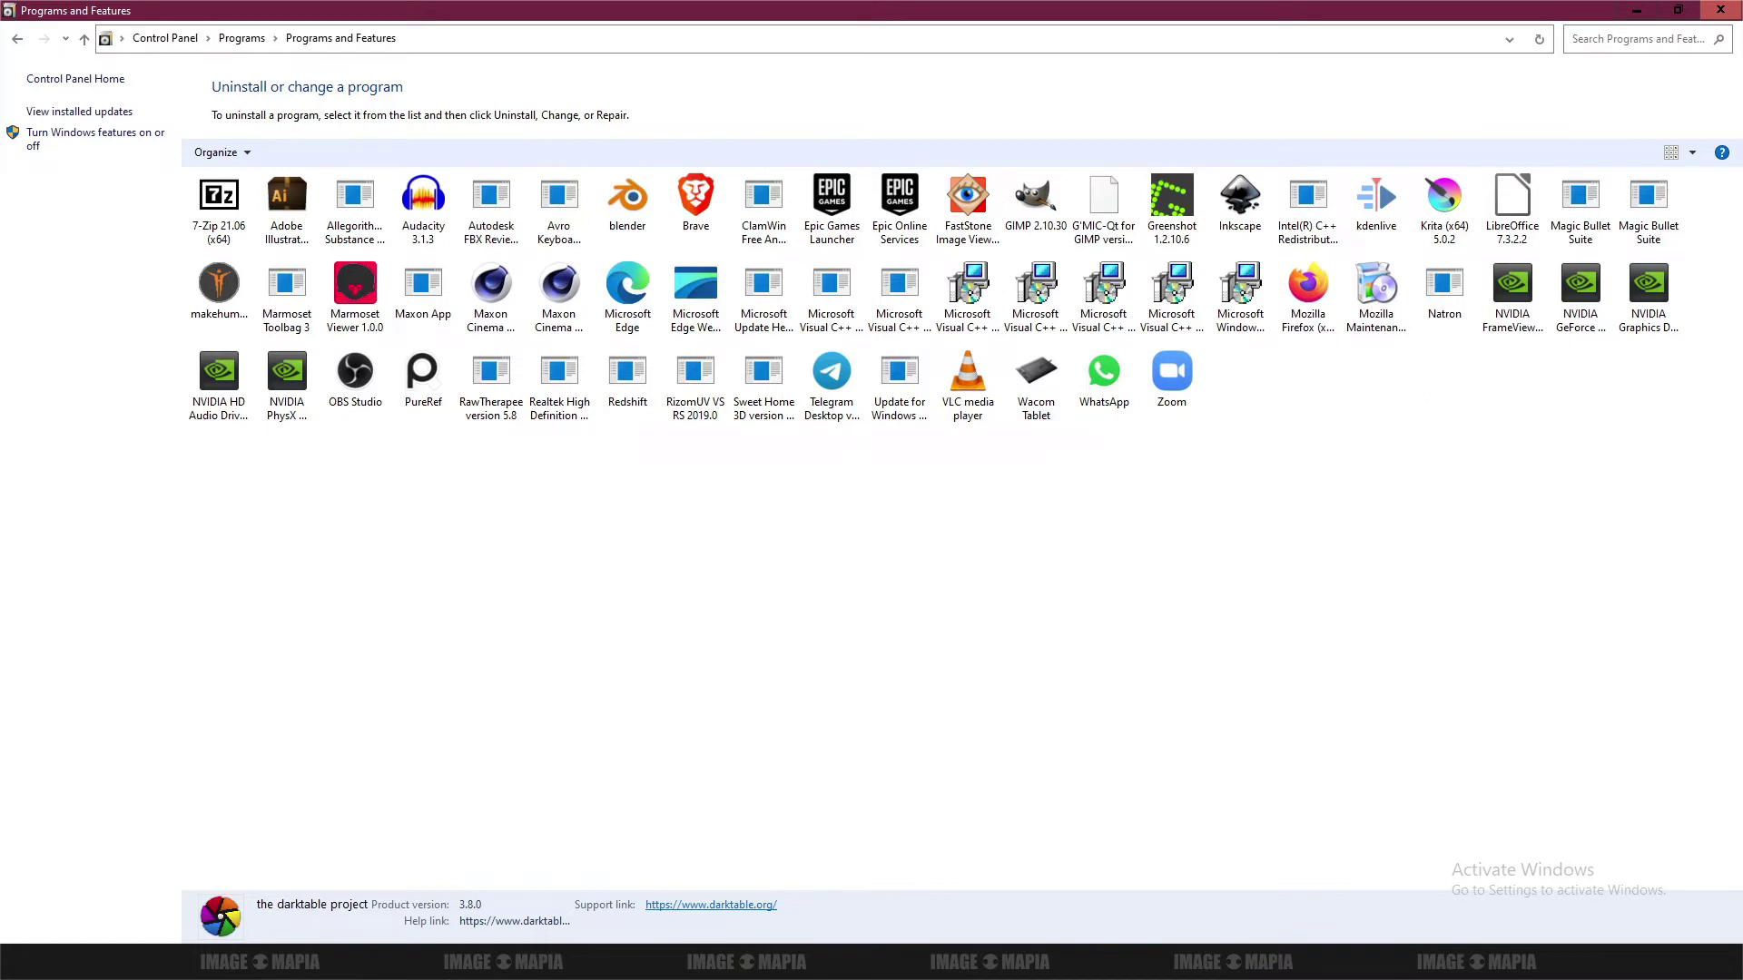
left_click(1251, 867)
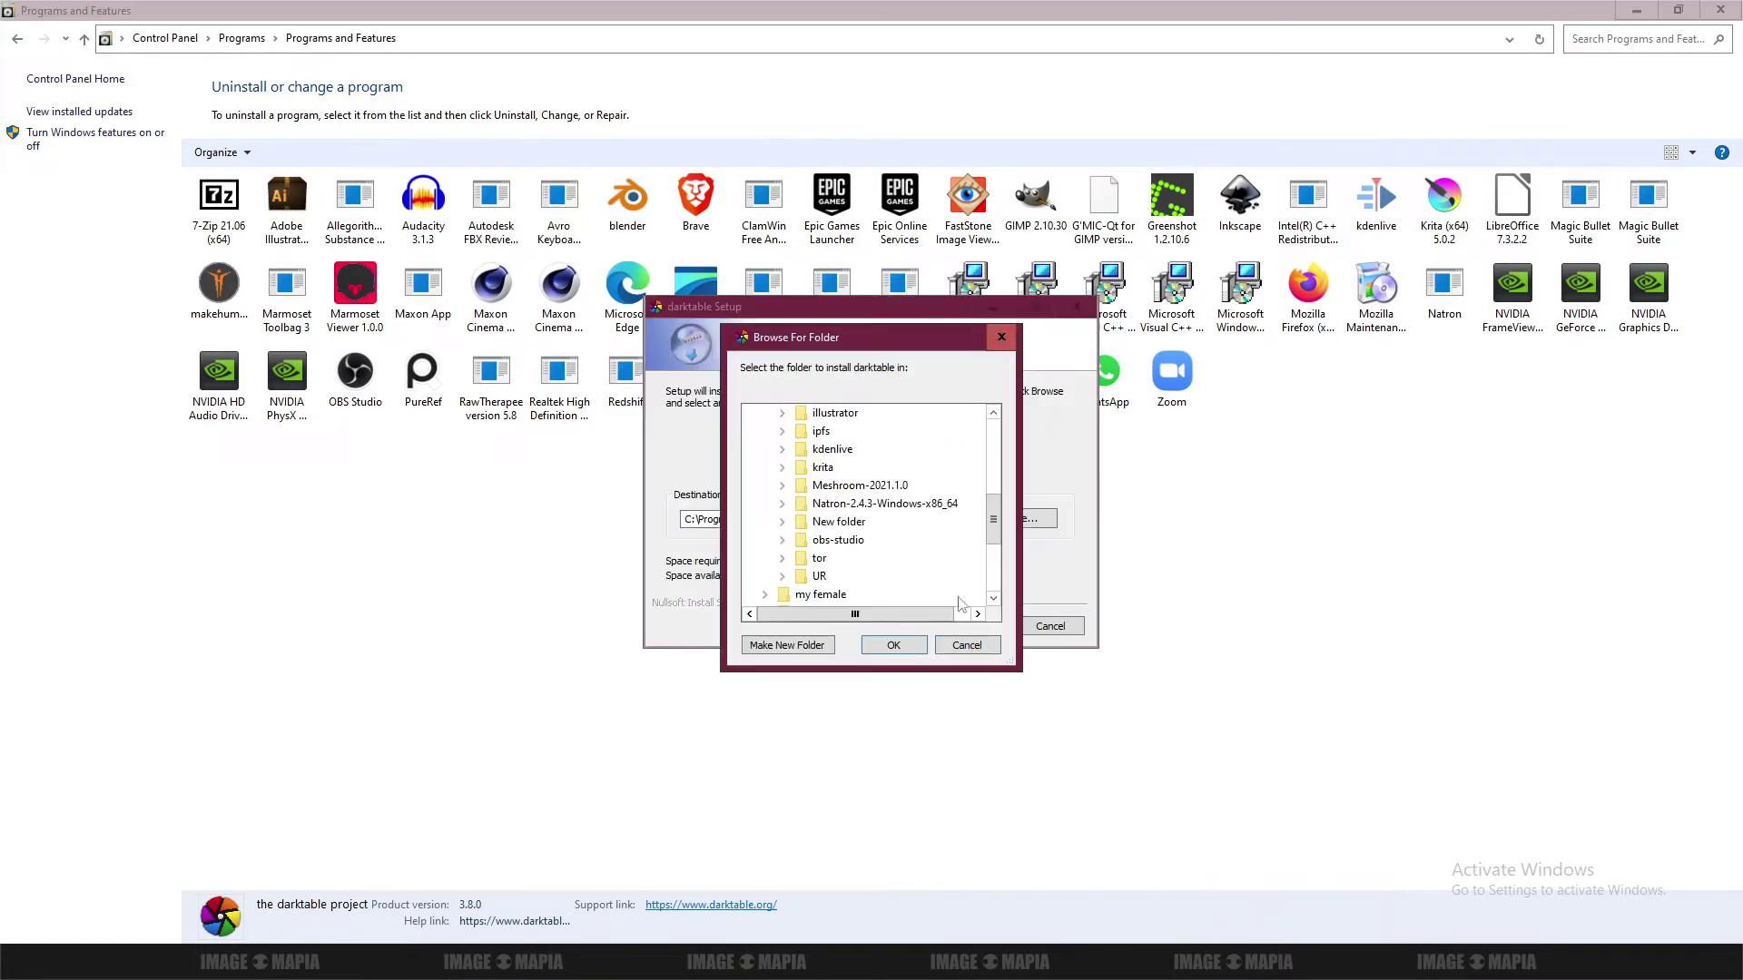
scroll(853, 495, "up", 2)
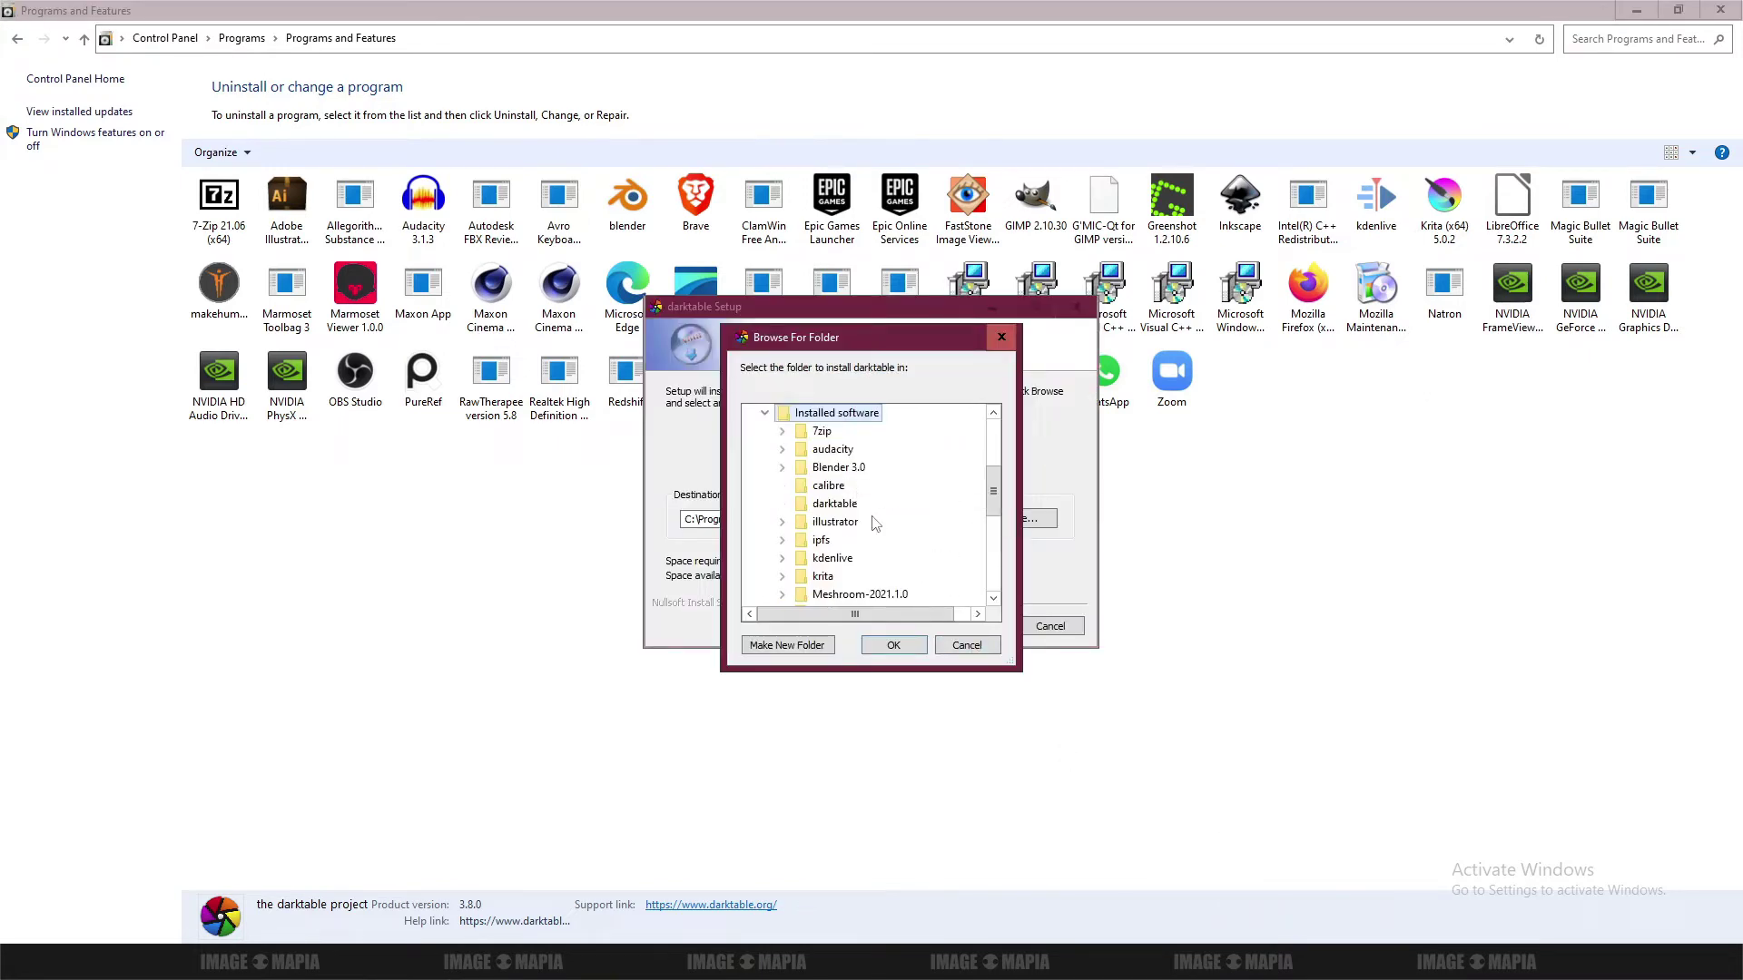
left_click(844, 508)
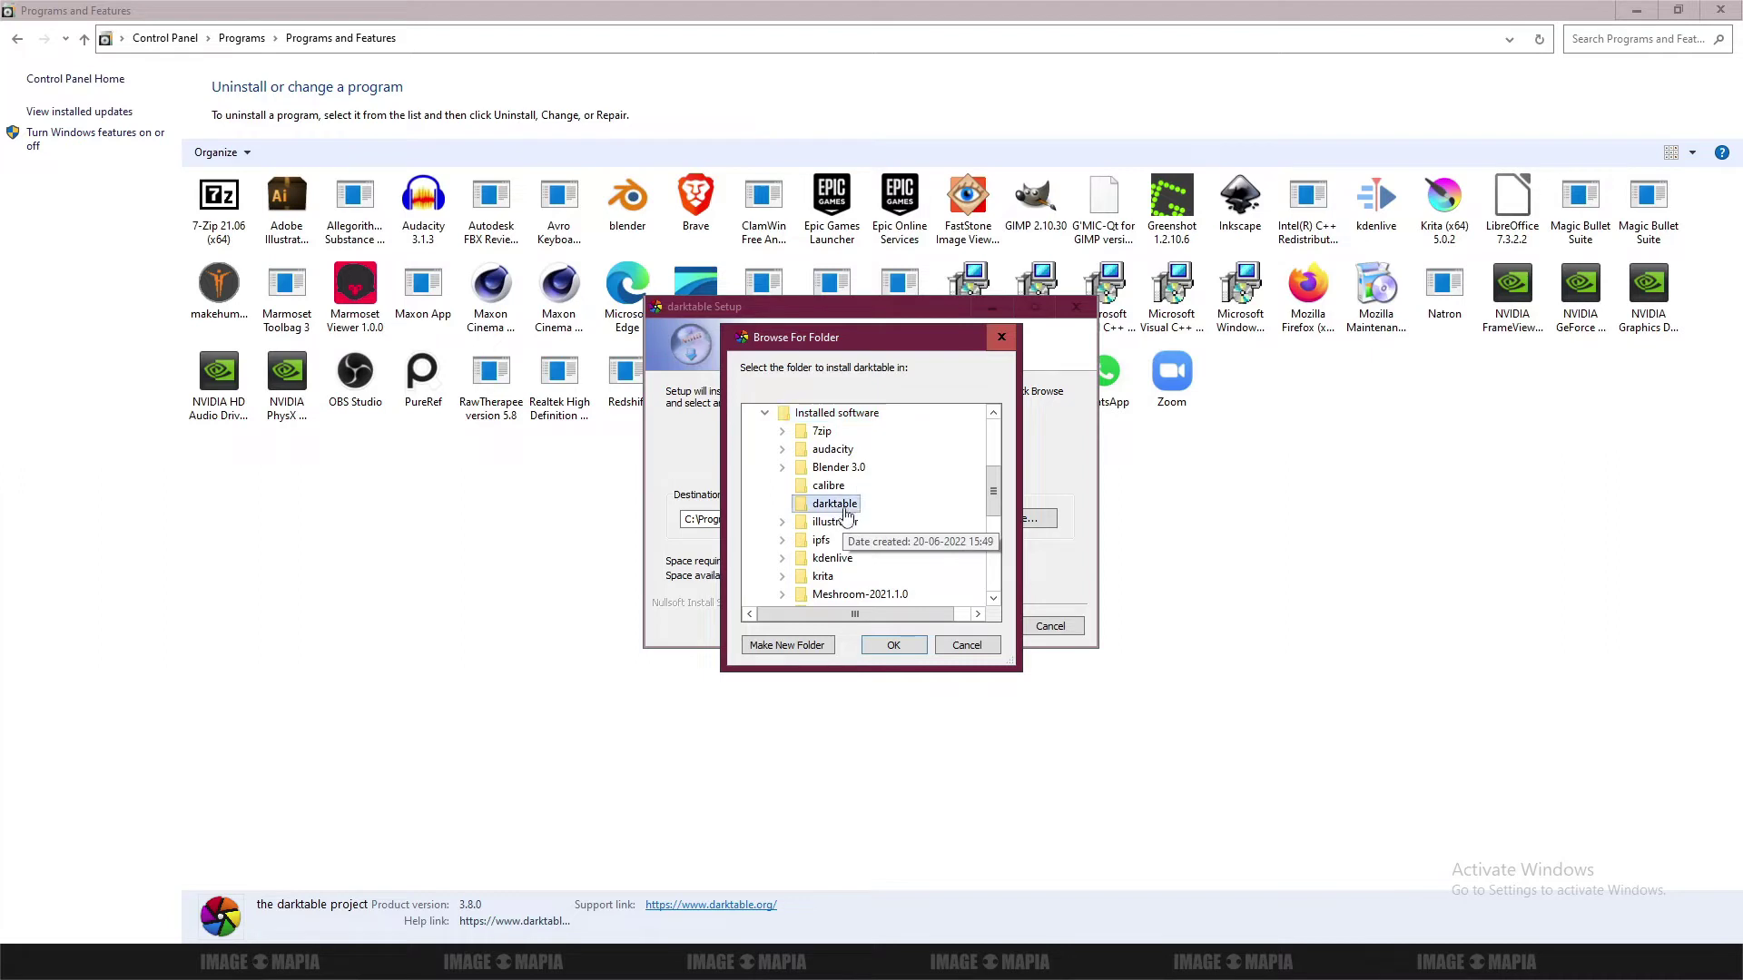
left_click(894, 645)
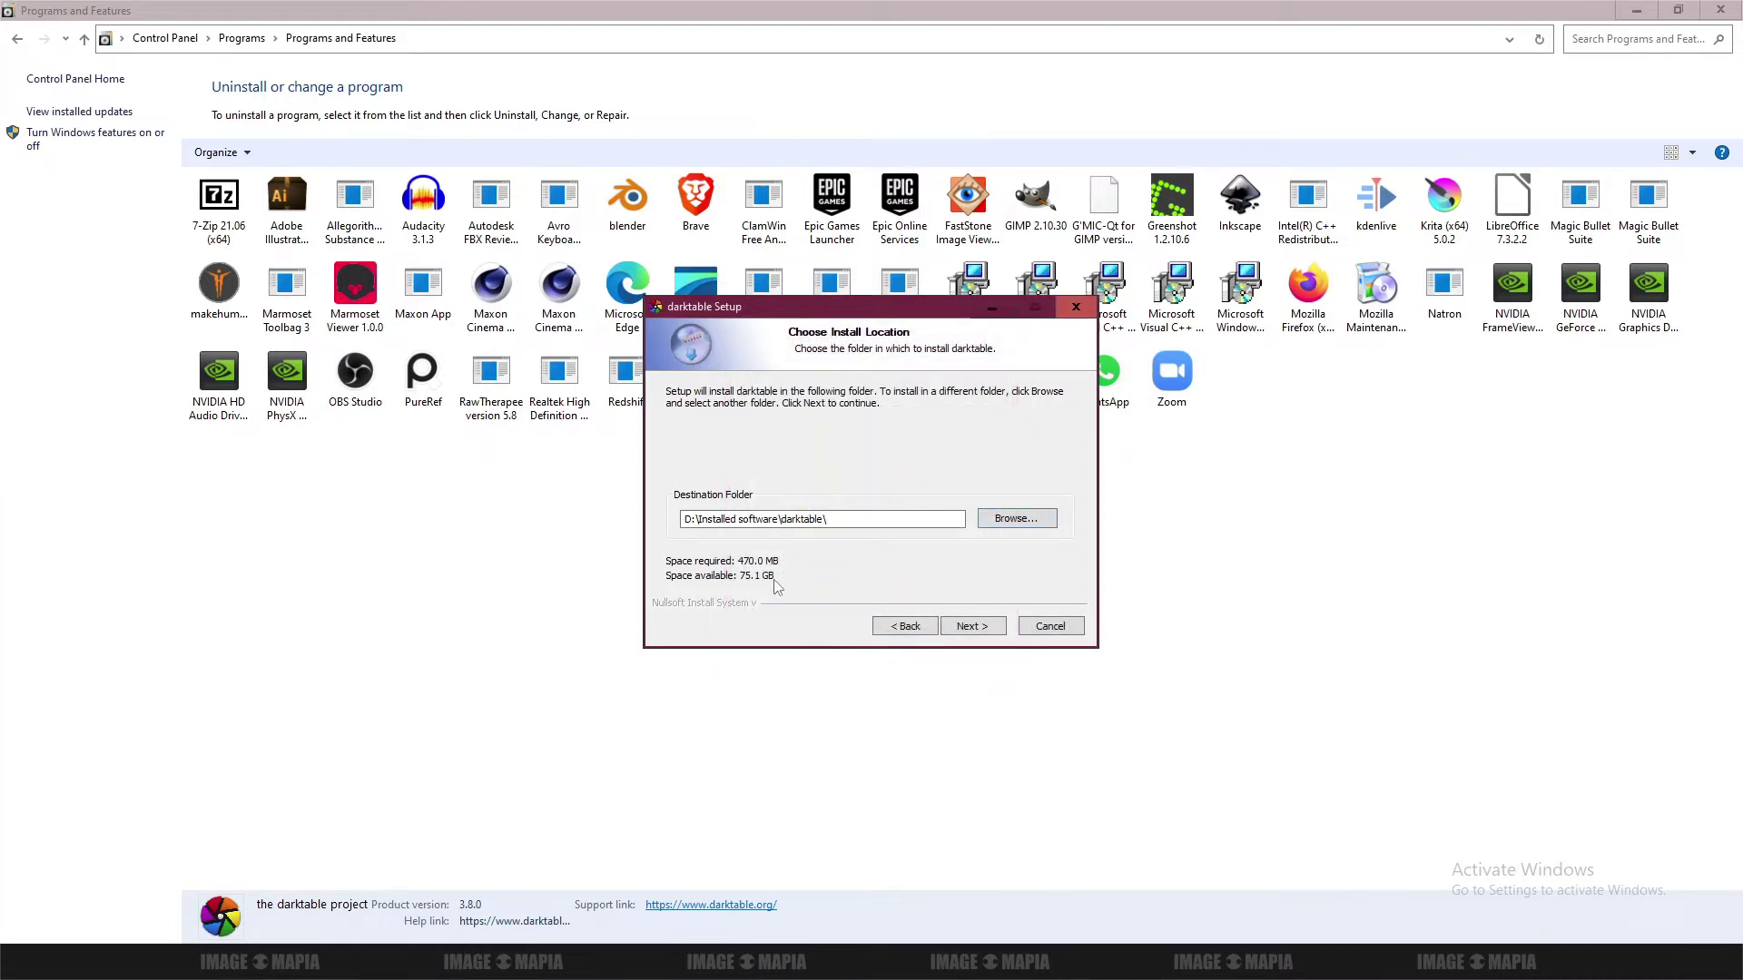
Step: Install darktable with the default Start Menu folder and components, including documentation and help files, and close the finished setup
left_click(971, 626)
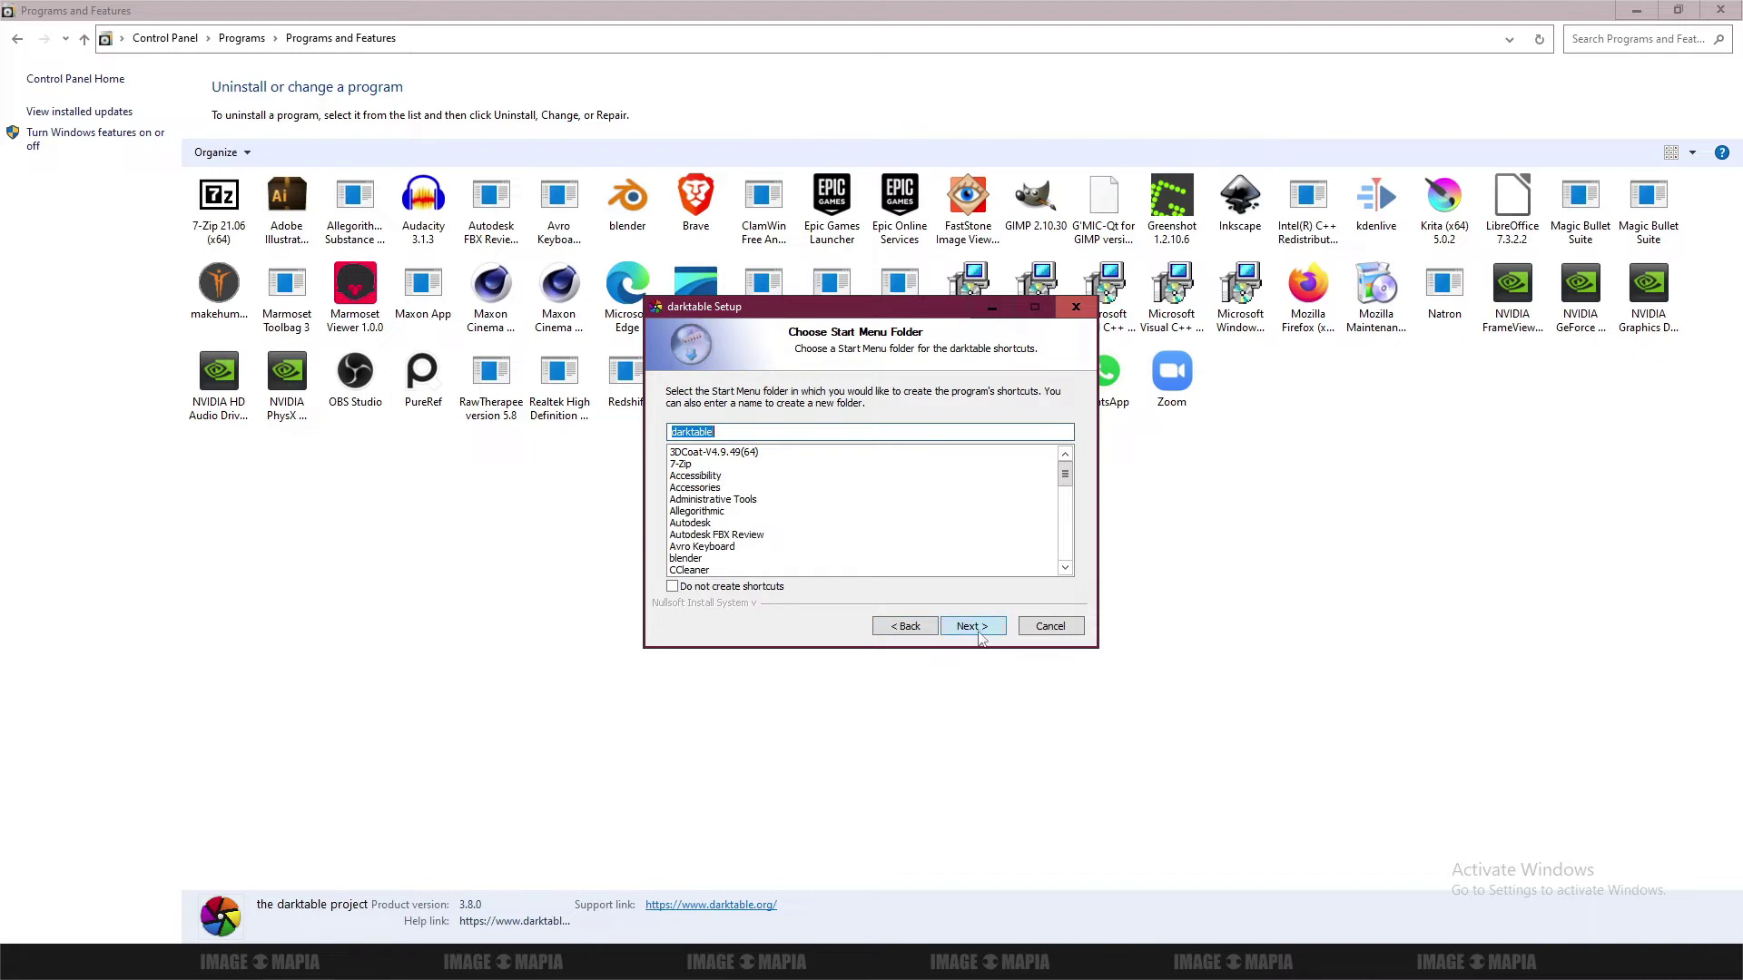
left_click(981, 634)
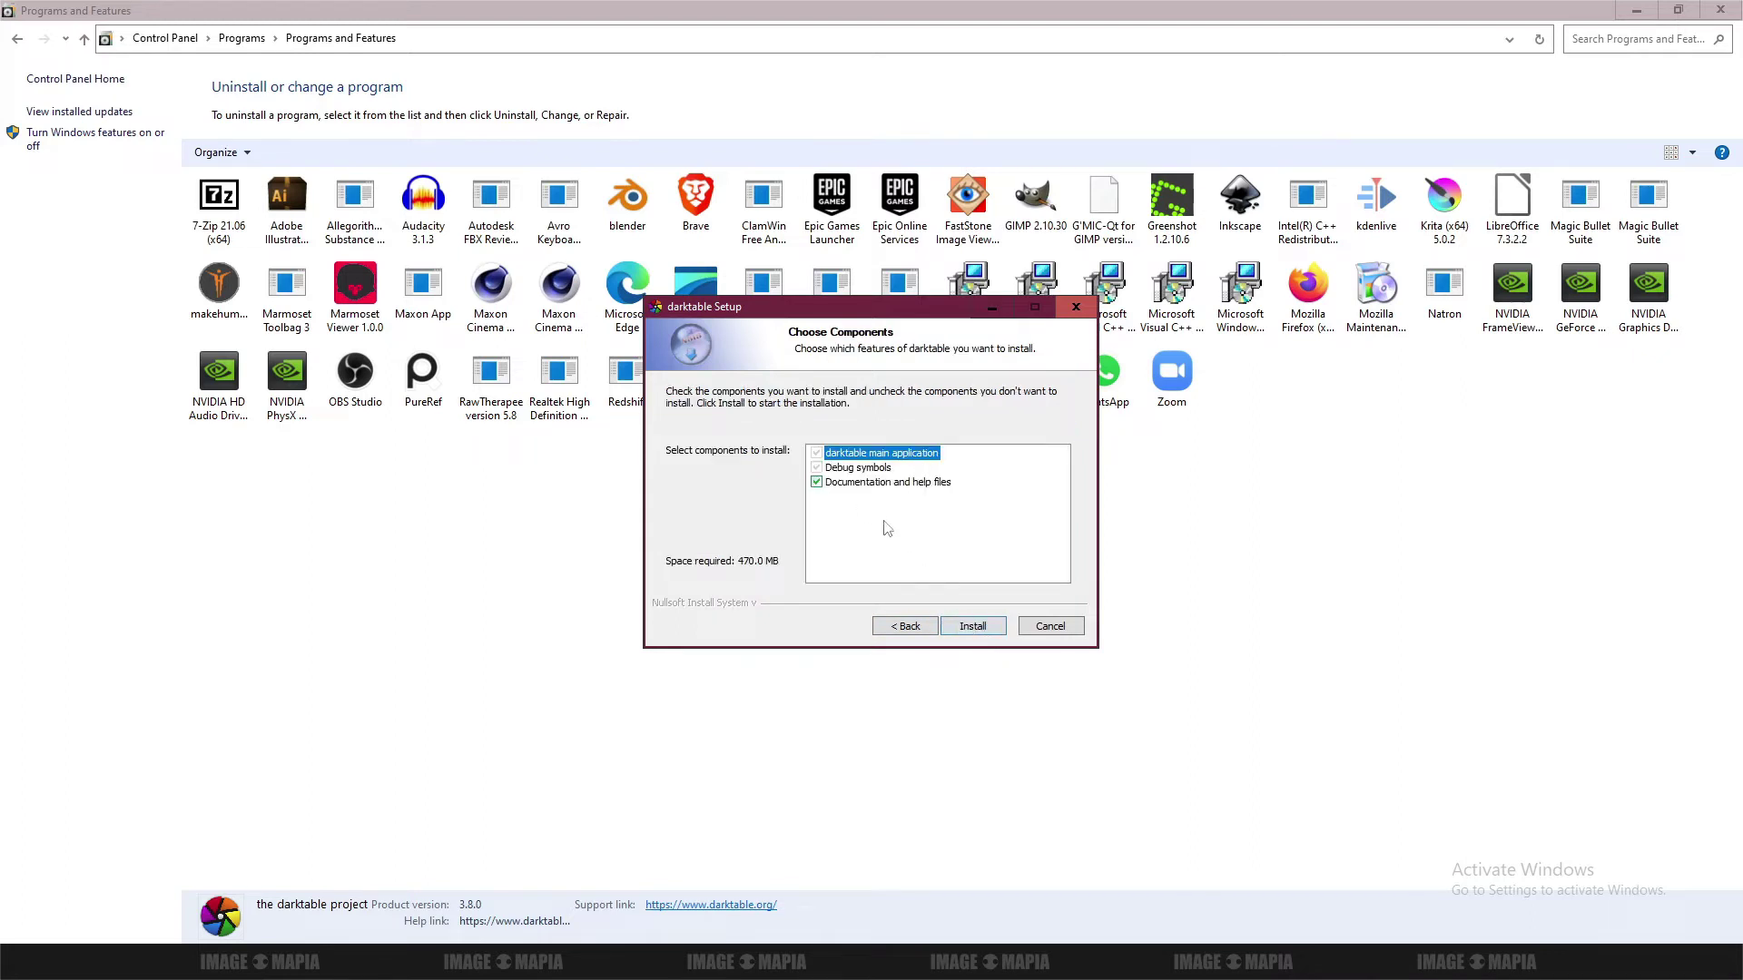
left_click(991, 631)
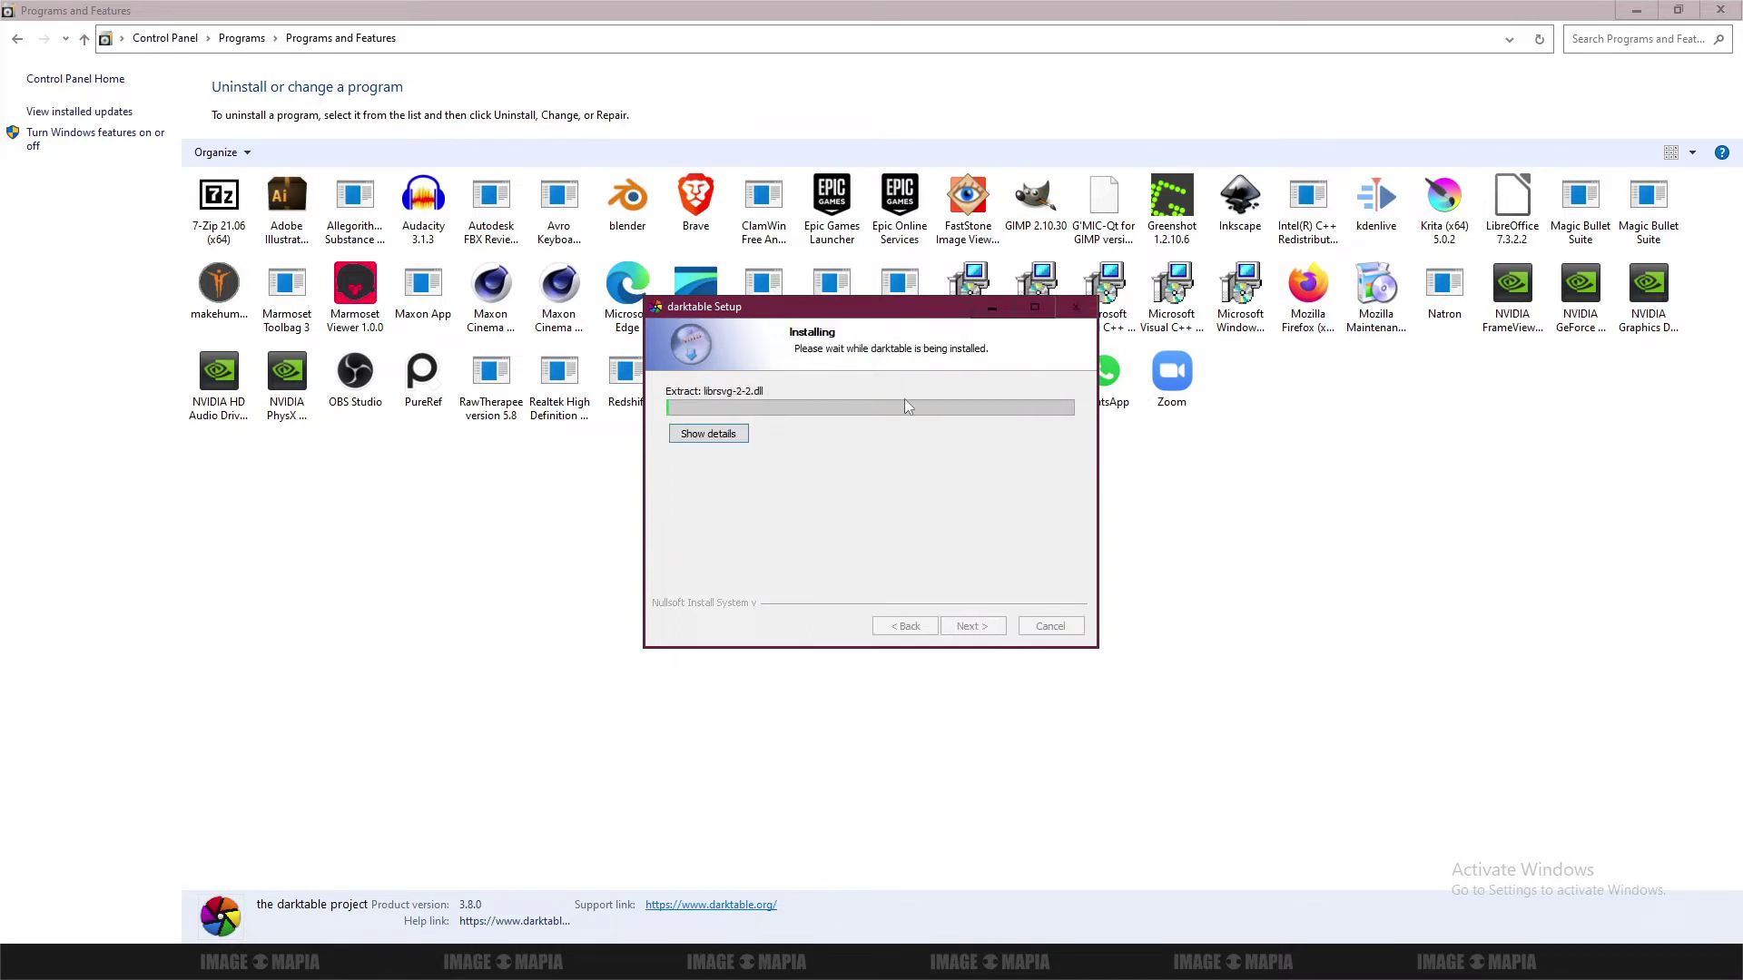
left_click_drag(923, 307, 654, 175)
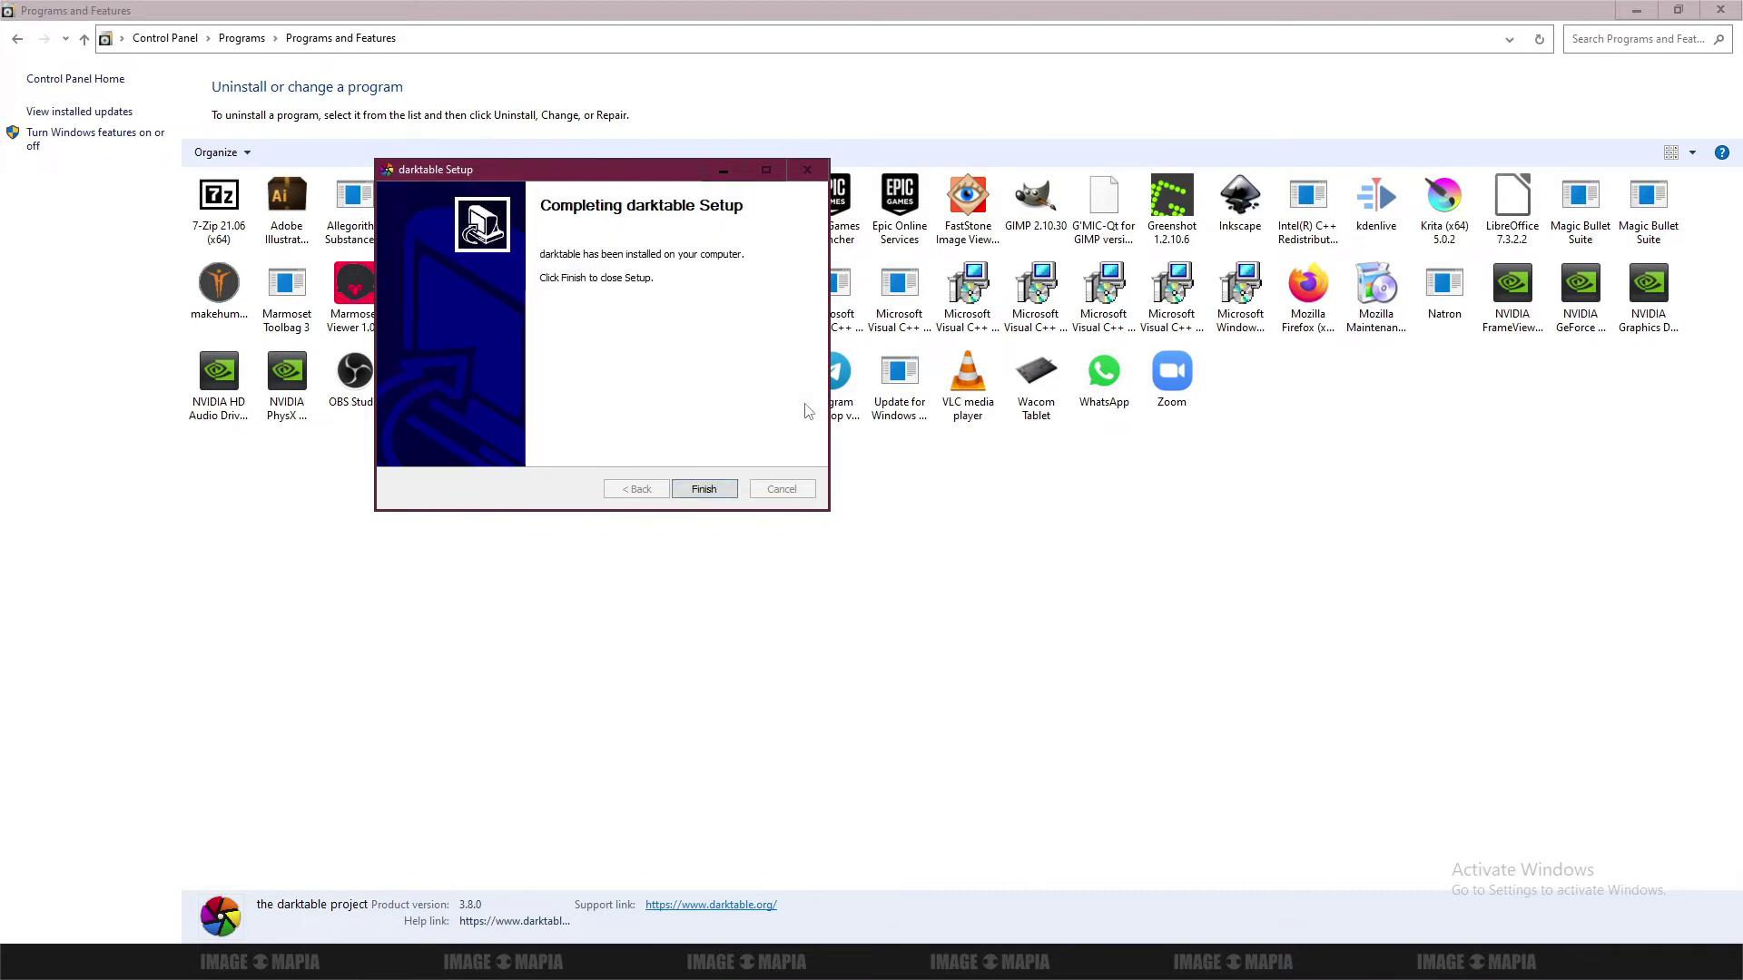
left_click(704, 491)
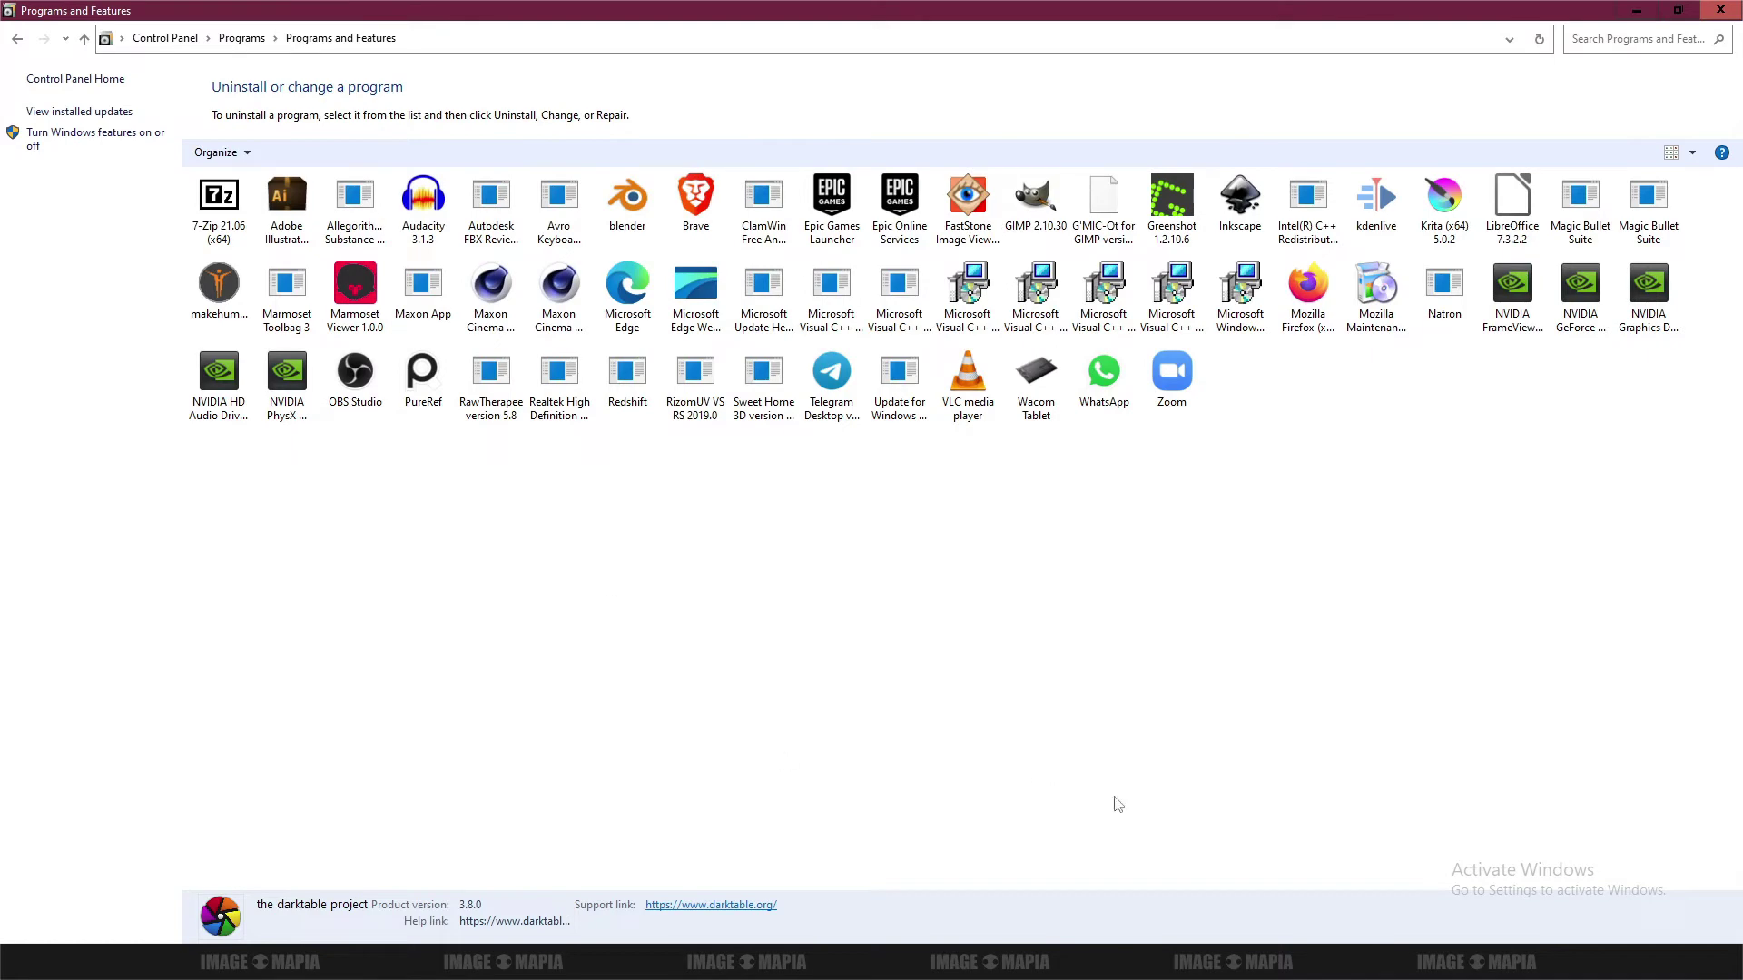
Step: Switch to the Notepad note and add the line "I open gimp to see syncronization with darktable"
key("alt+Tab")
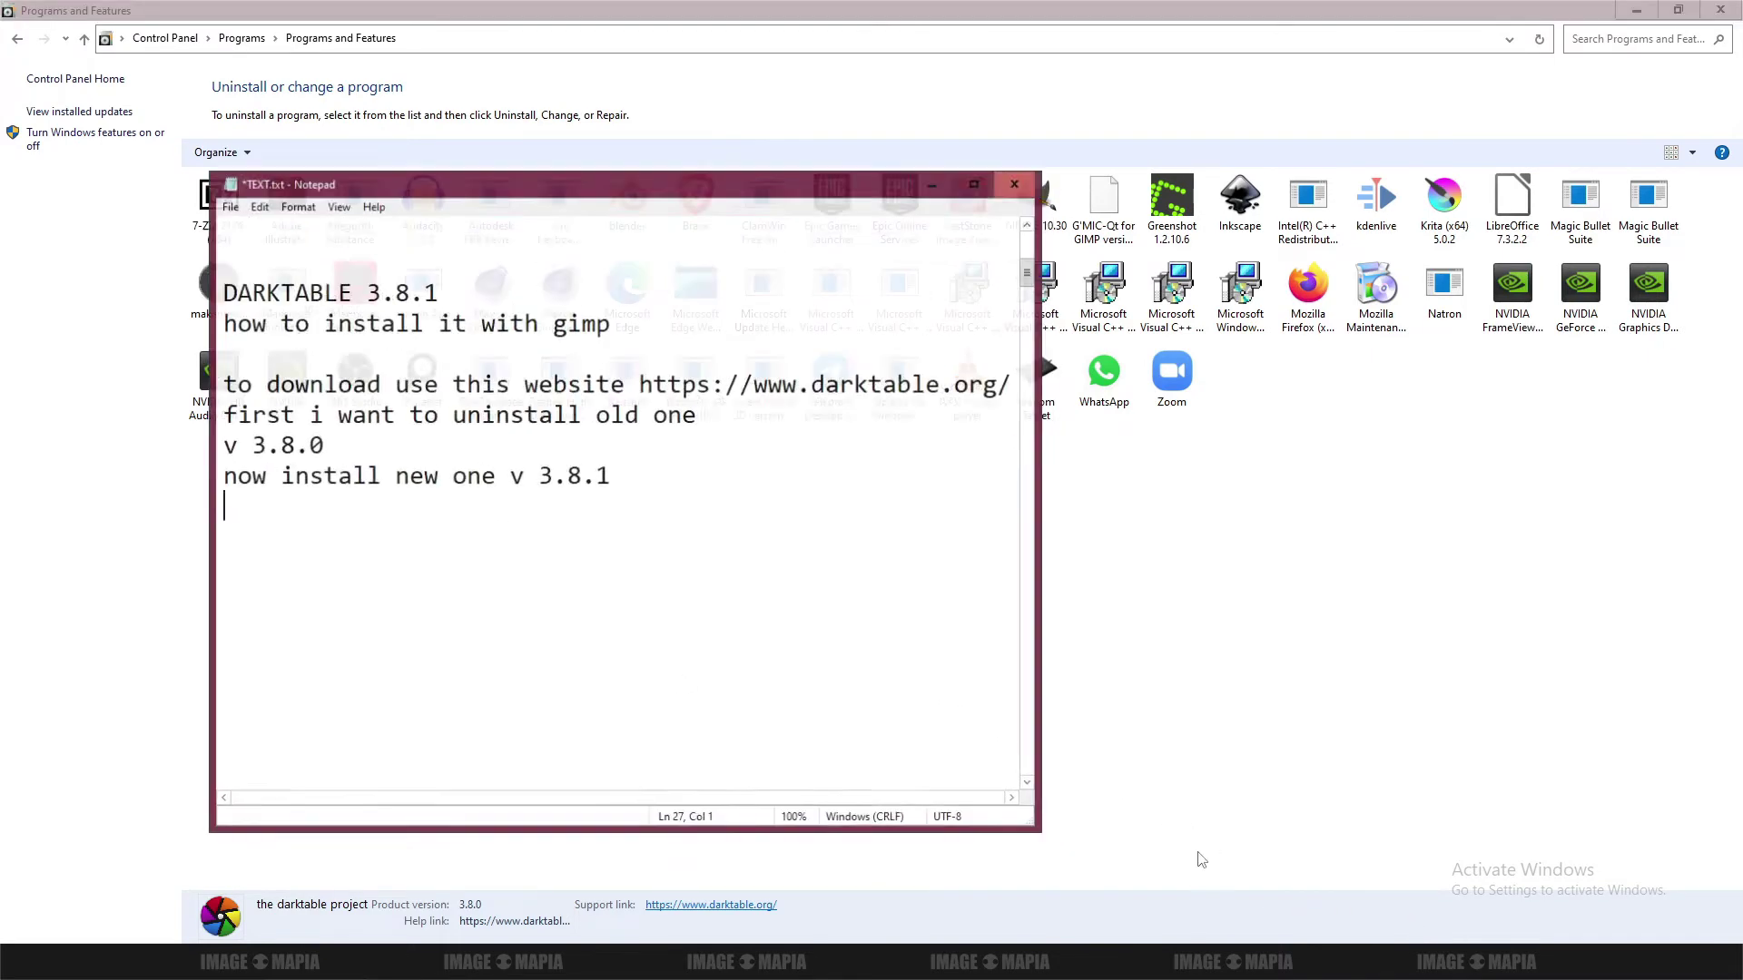
type("I ")
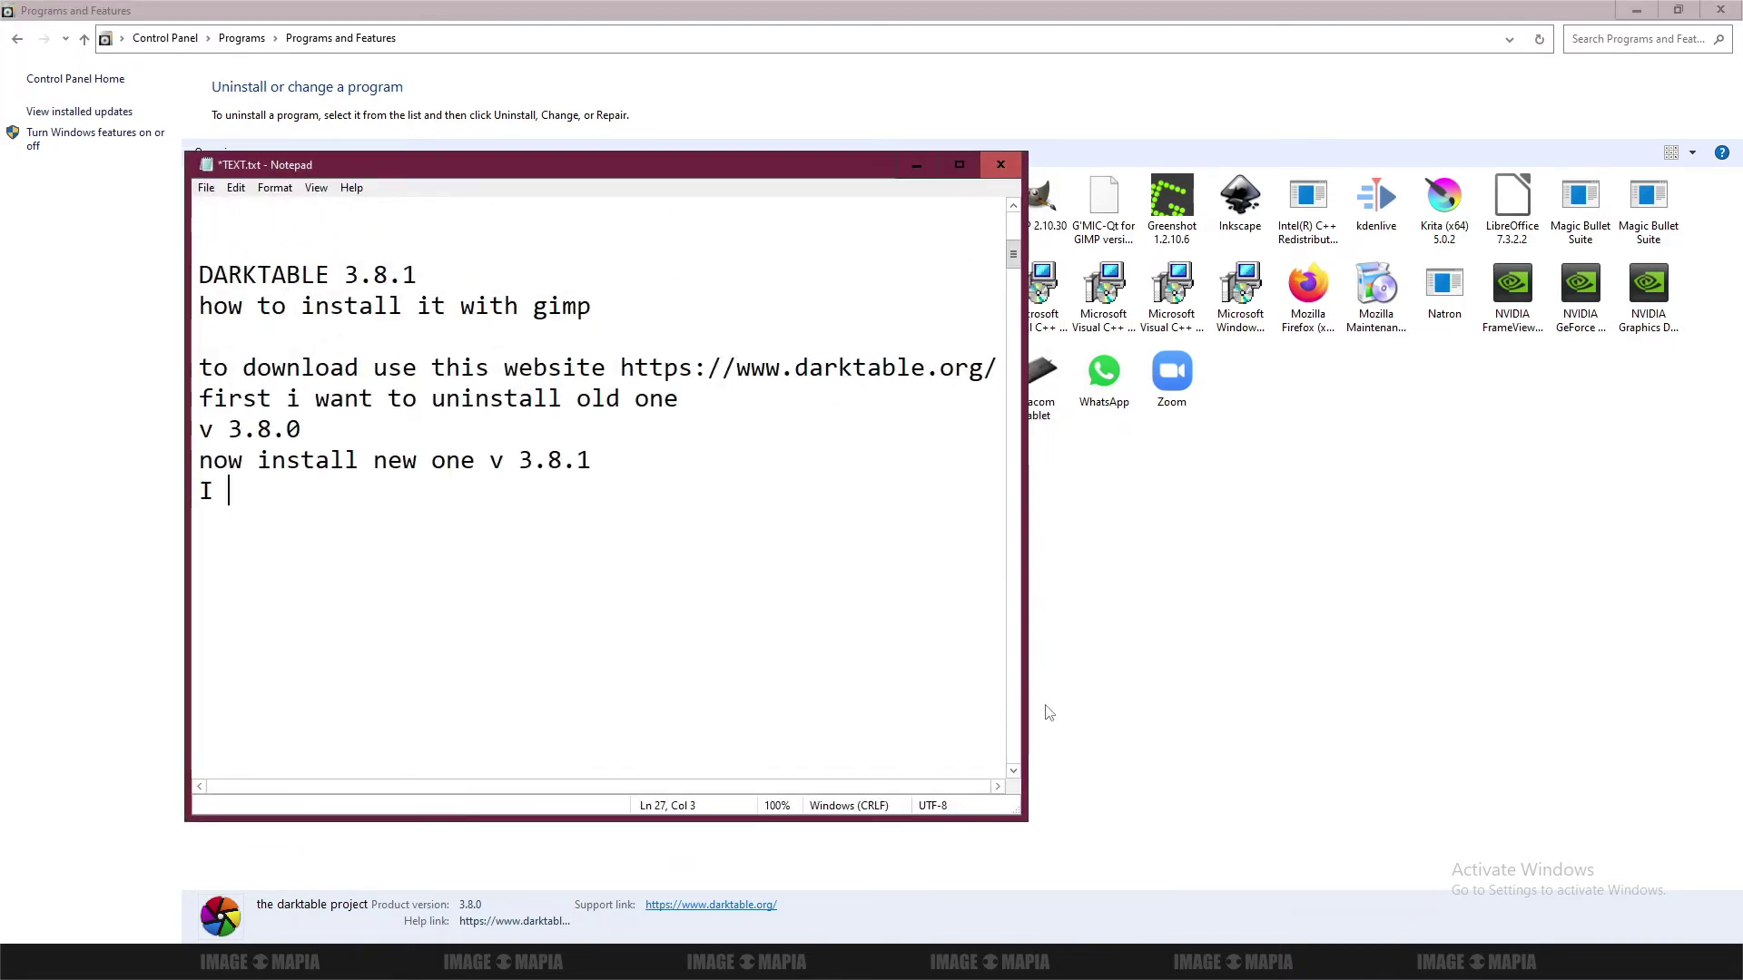
type("open gim")
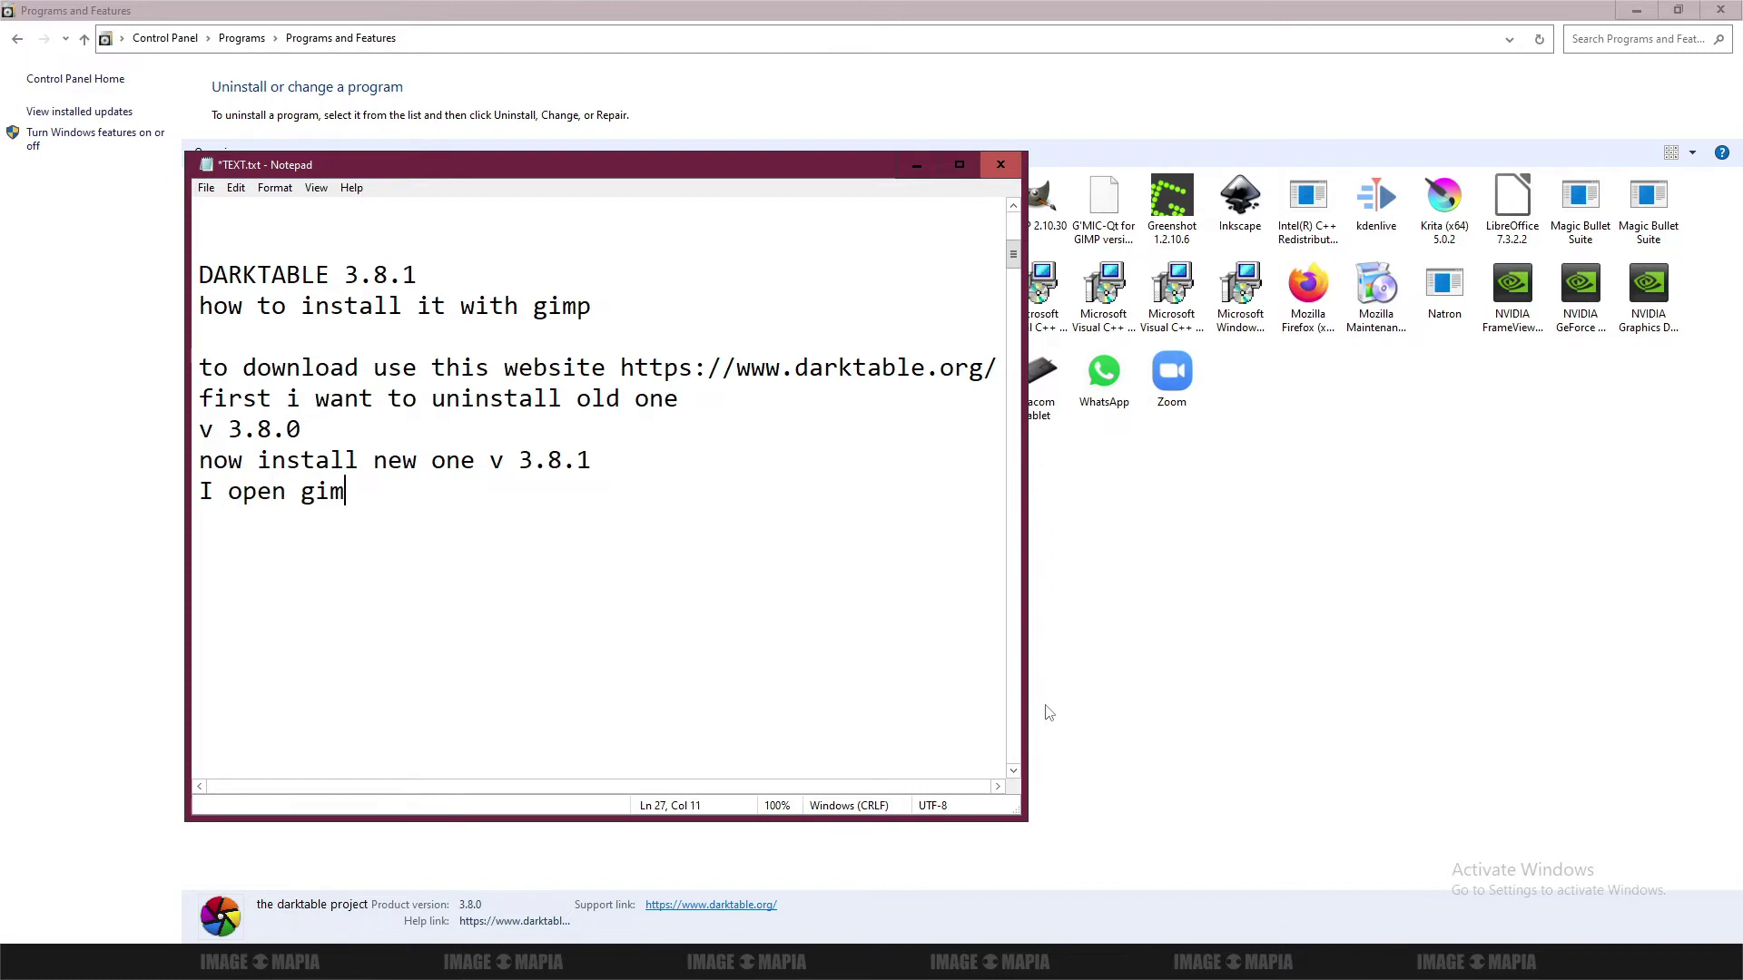
type("p to")
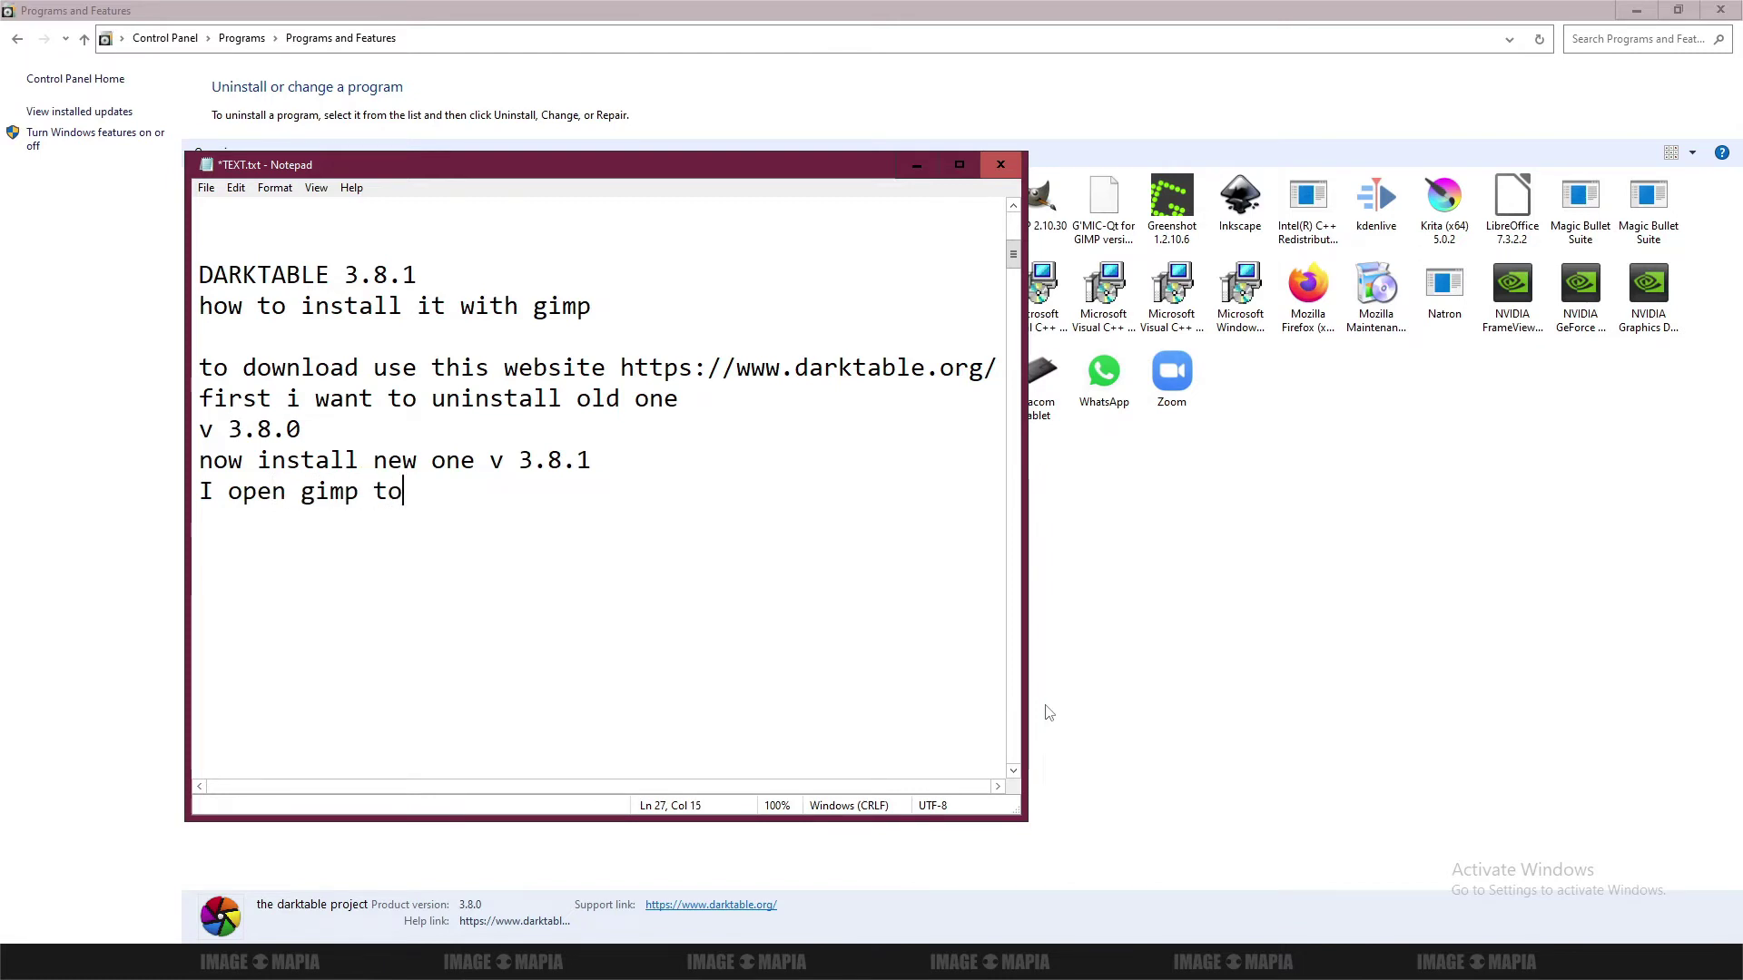
type(" see")
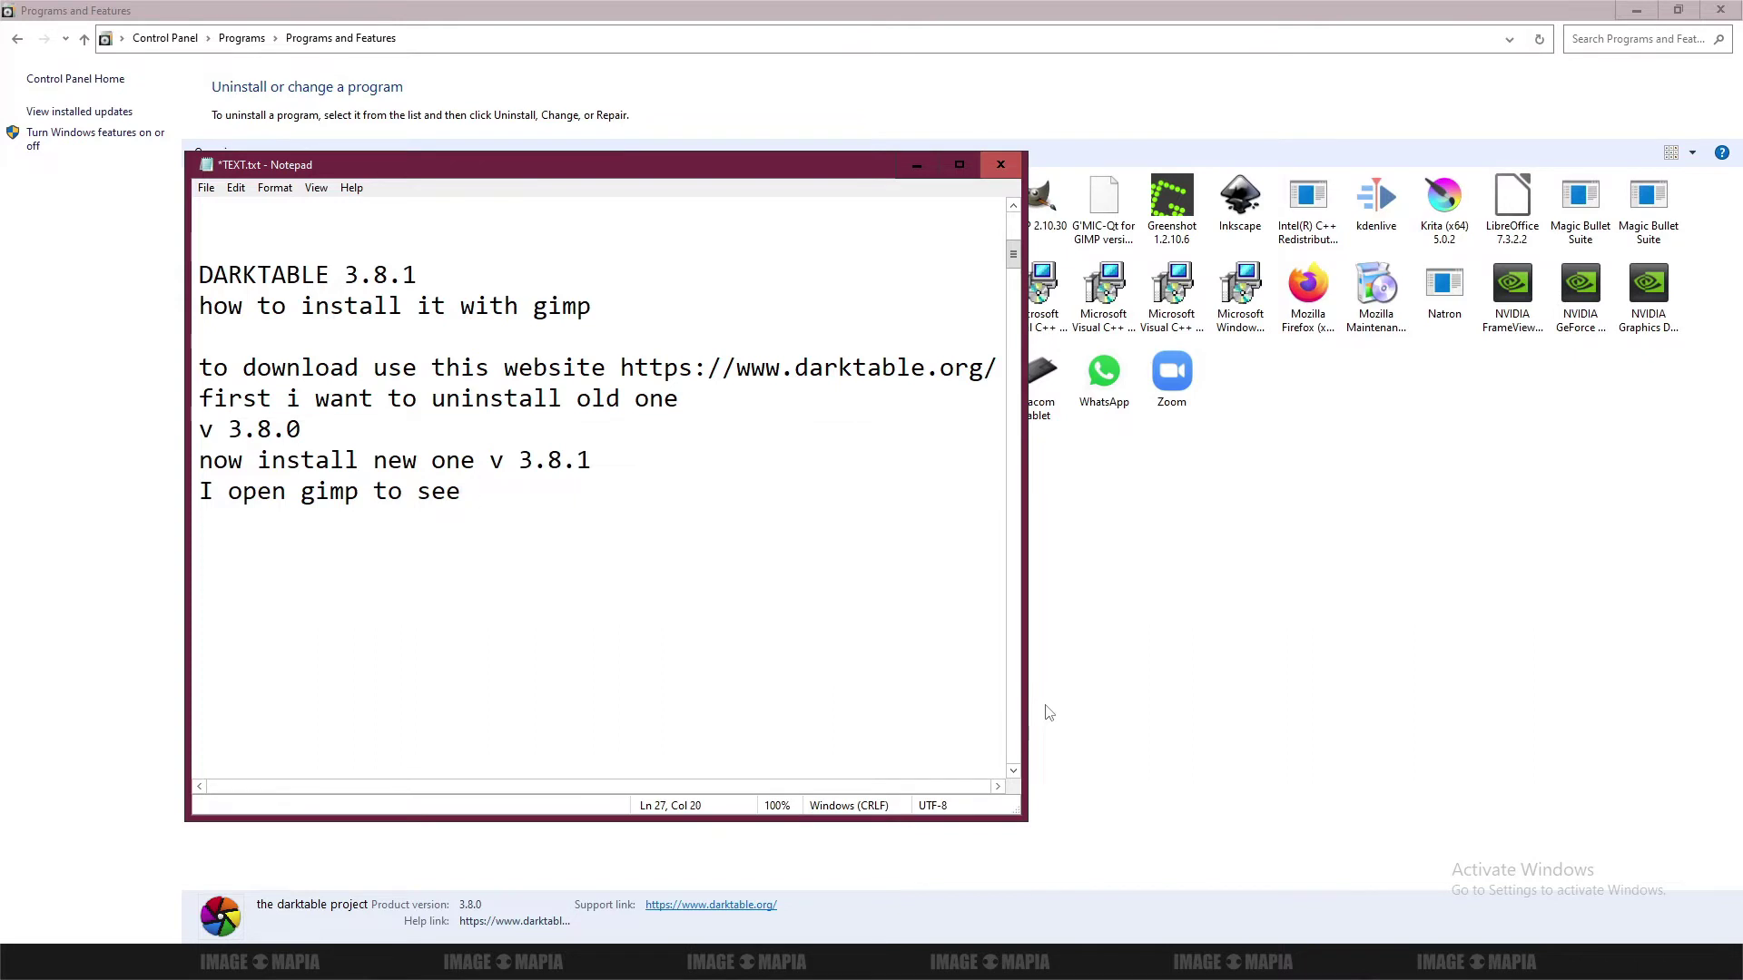
type(" syncroniza")
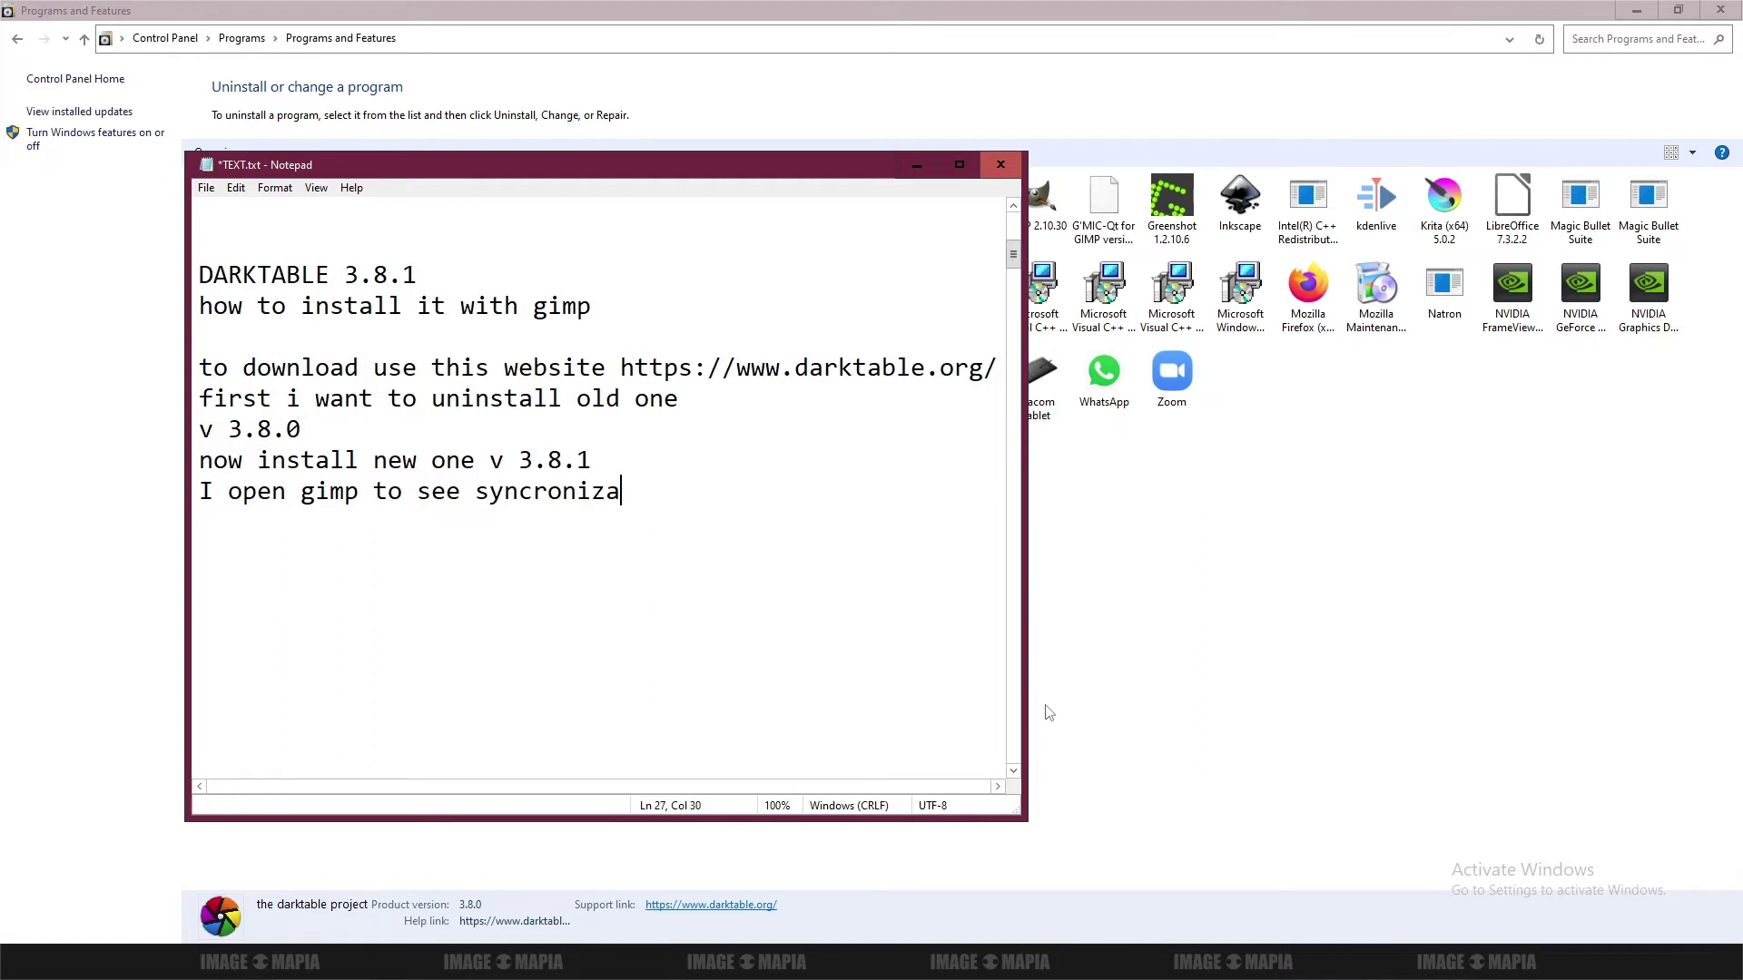
type("tion with ")
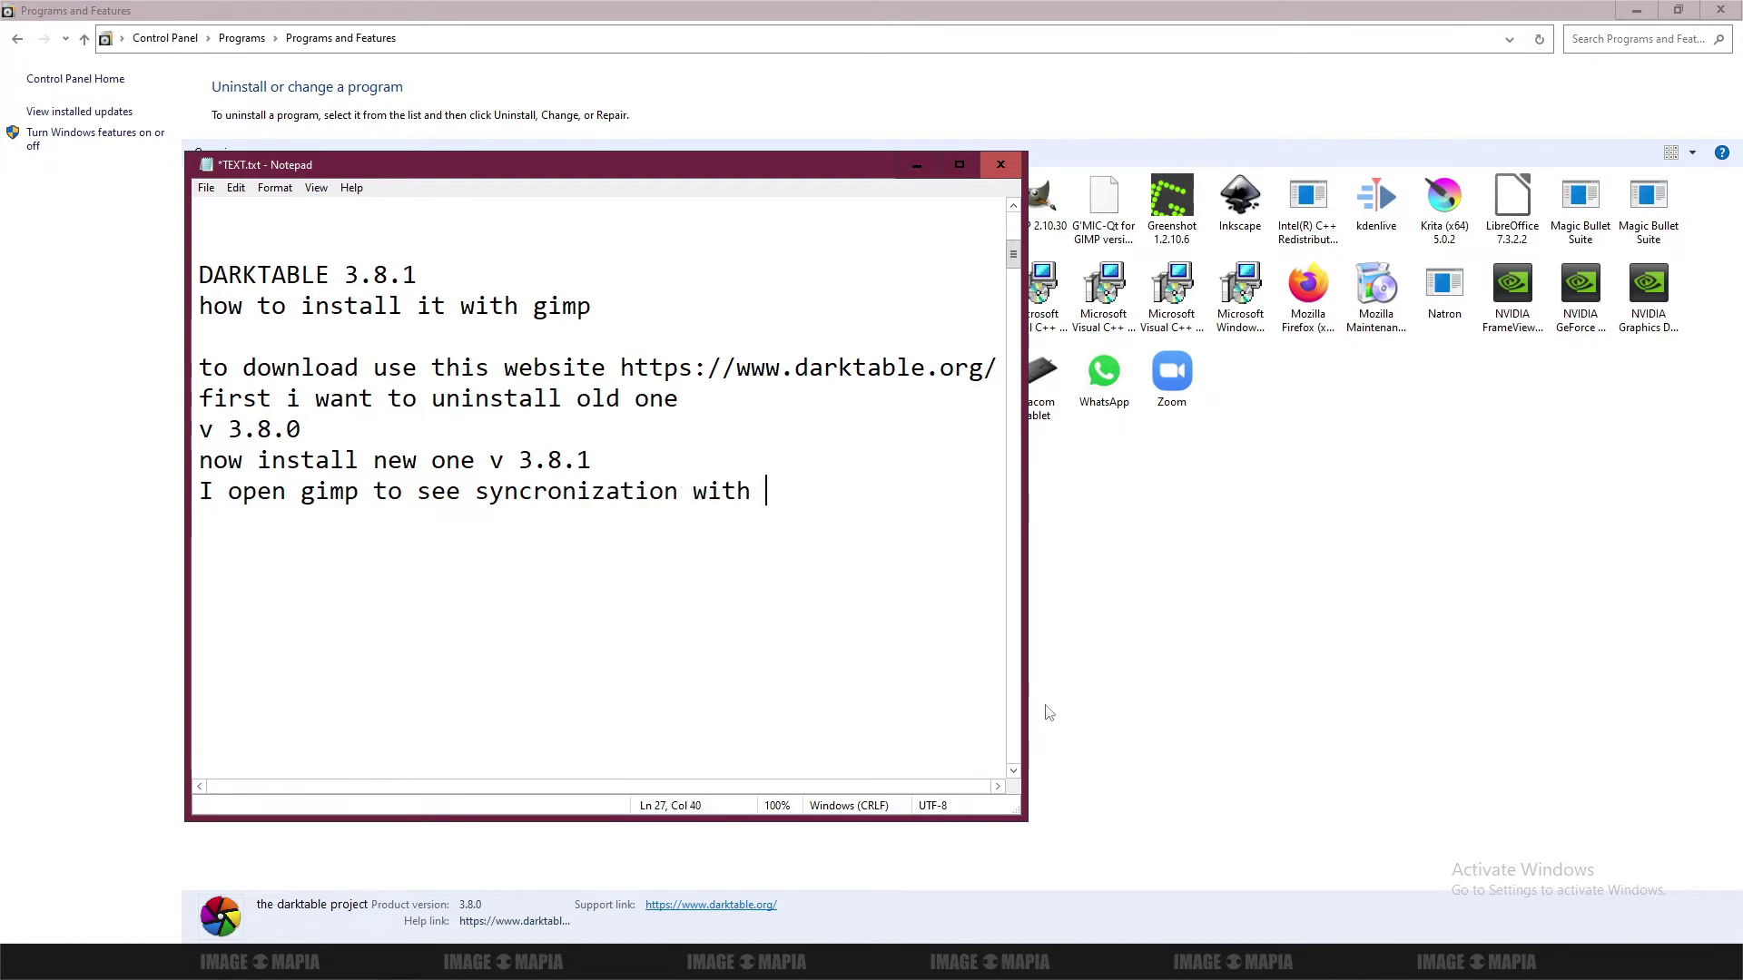
type("darktable")
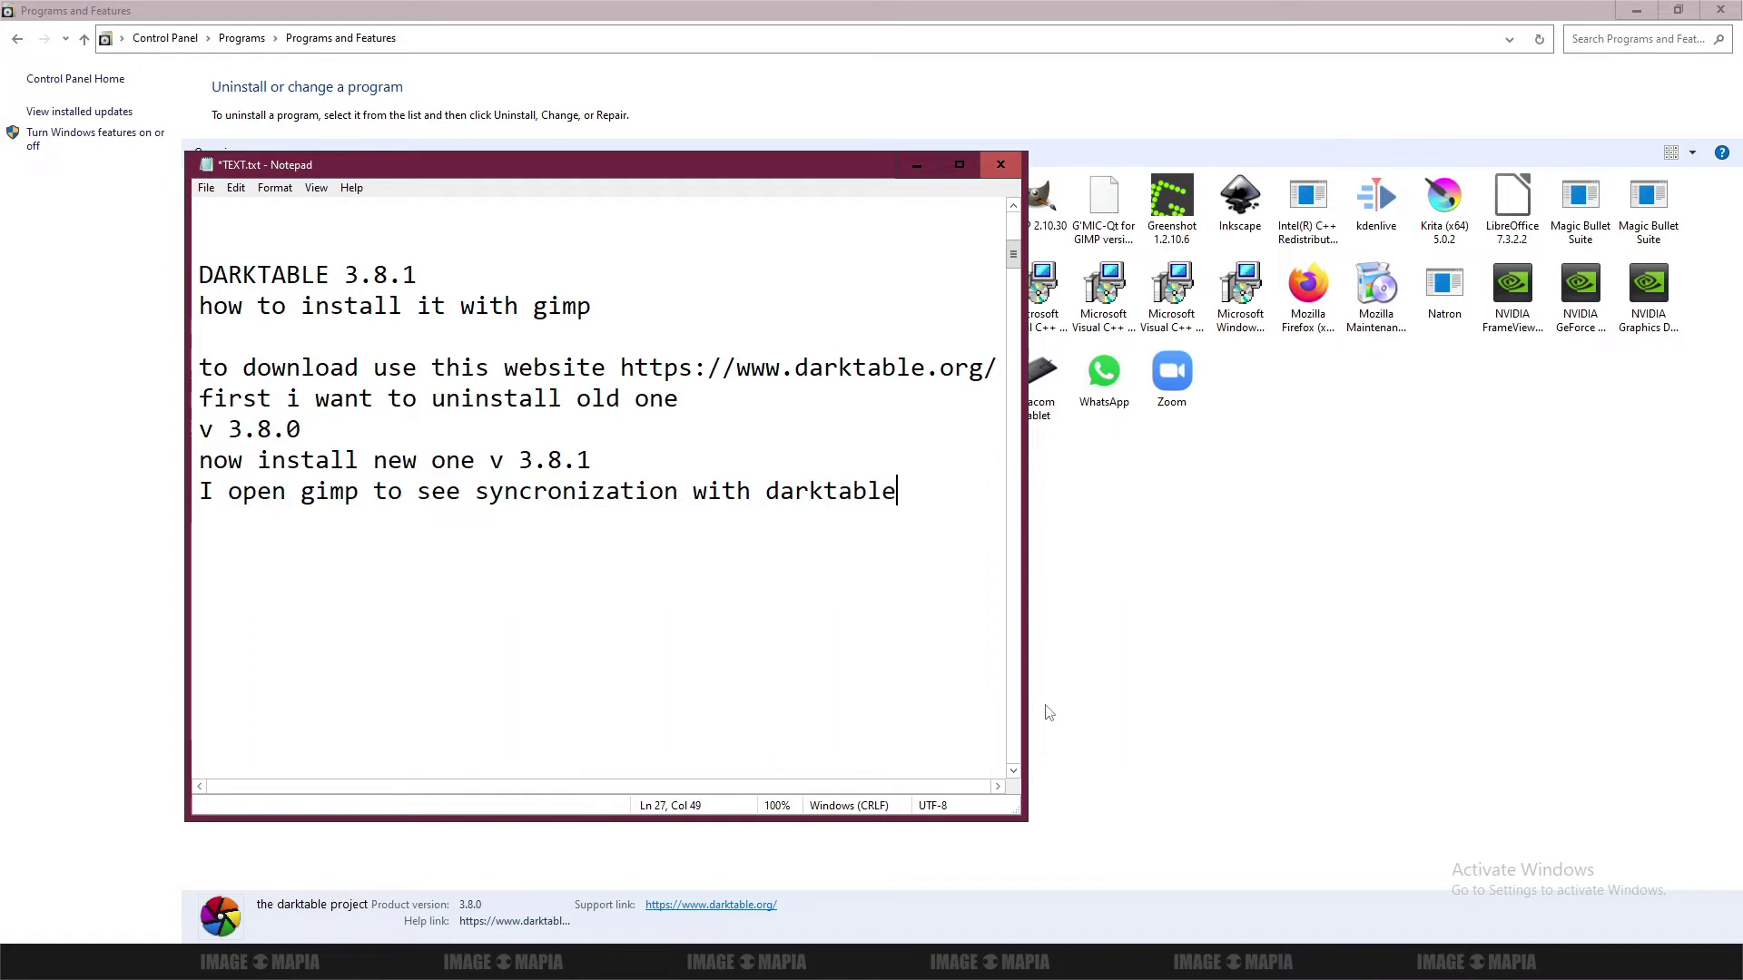
Step: Minimize the Notepad note and open GIMP
left_click(243, 962)
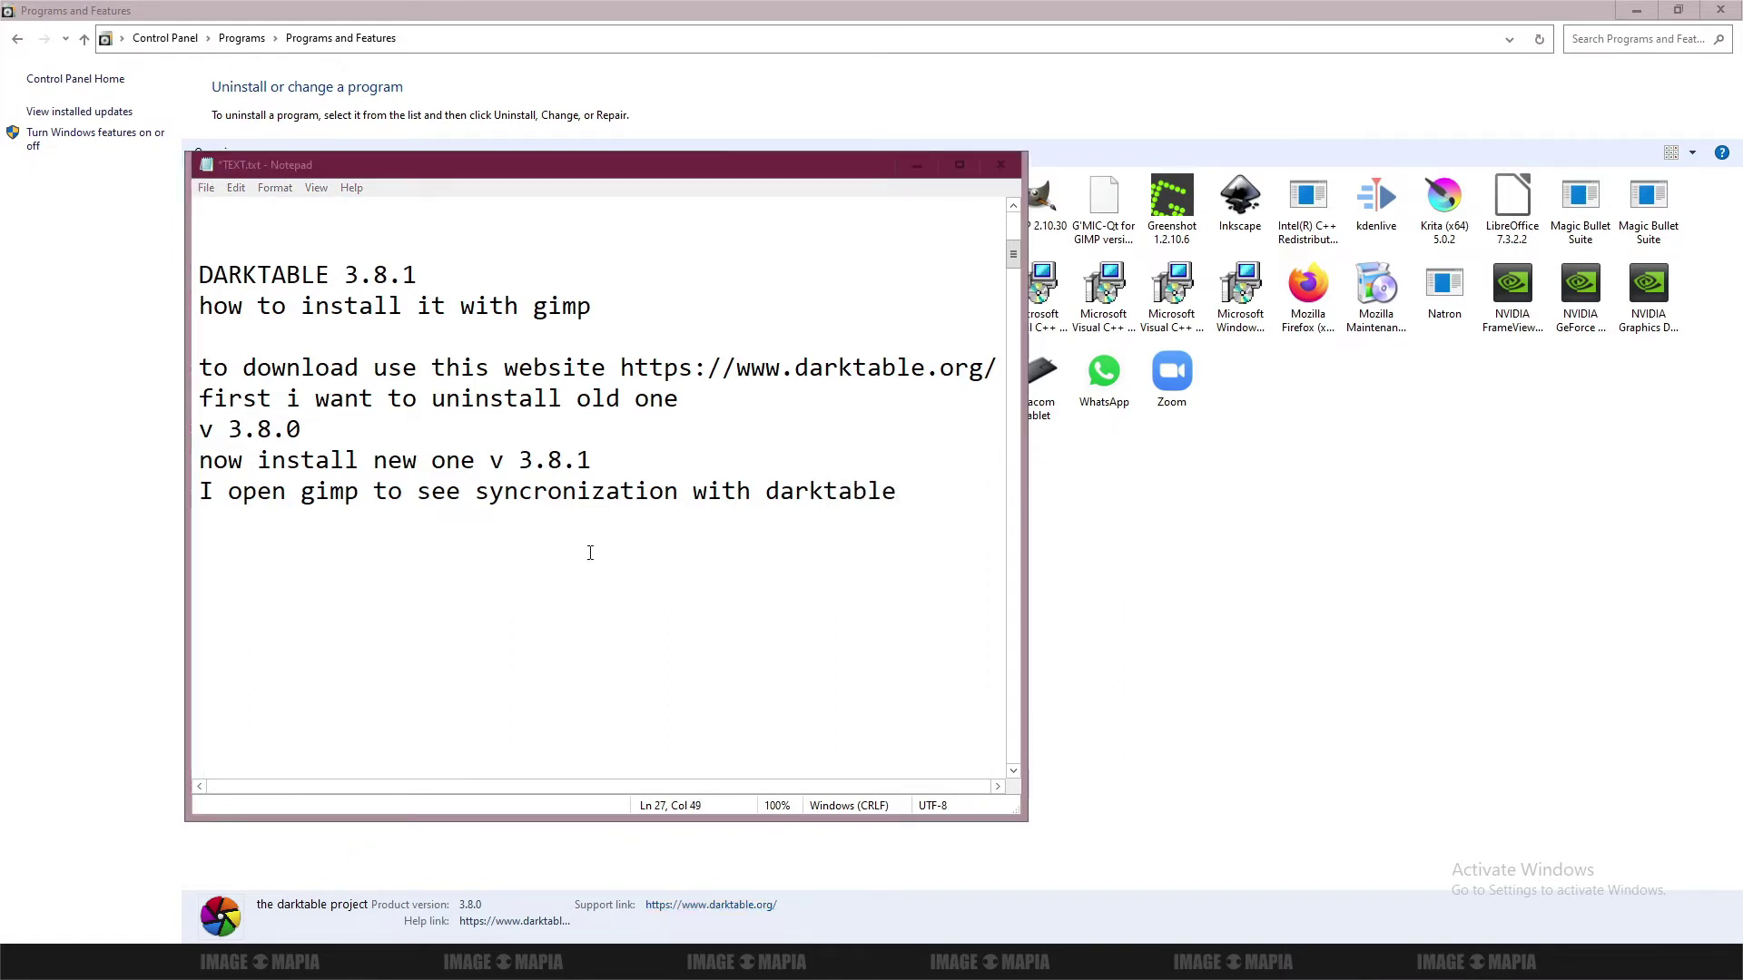
left_click(917, 169)
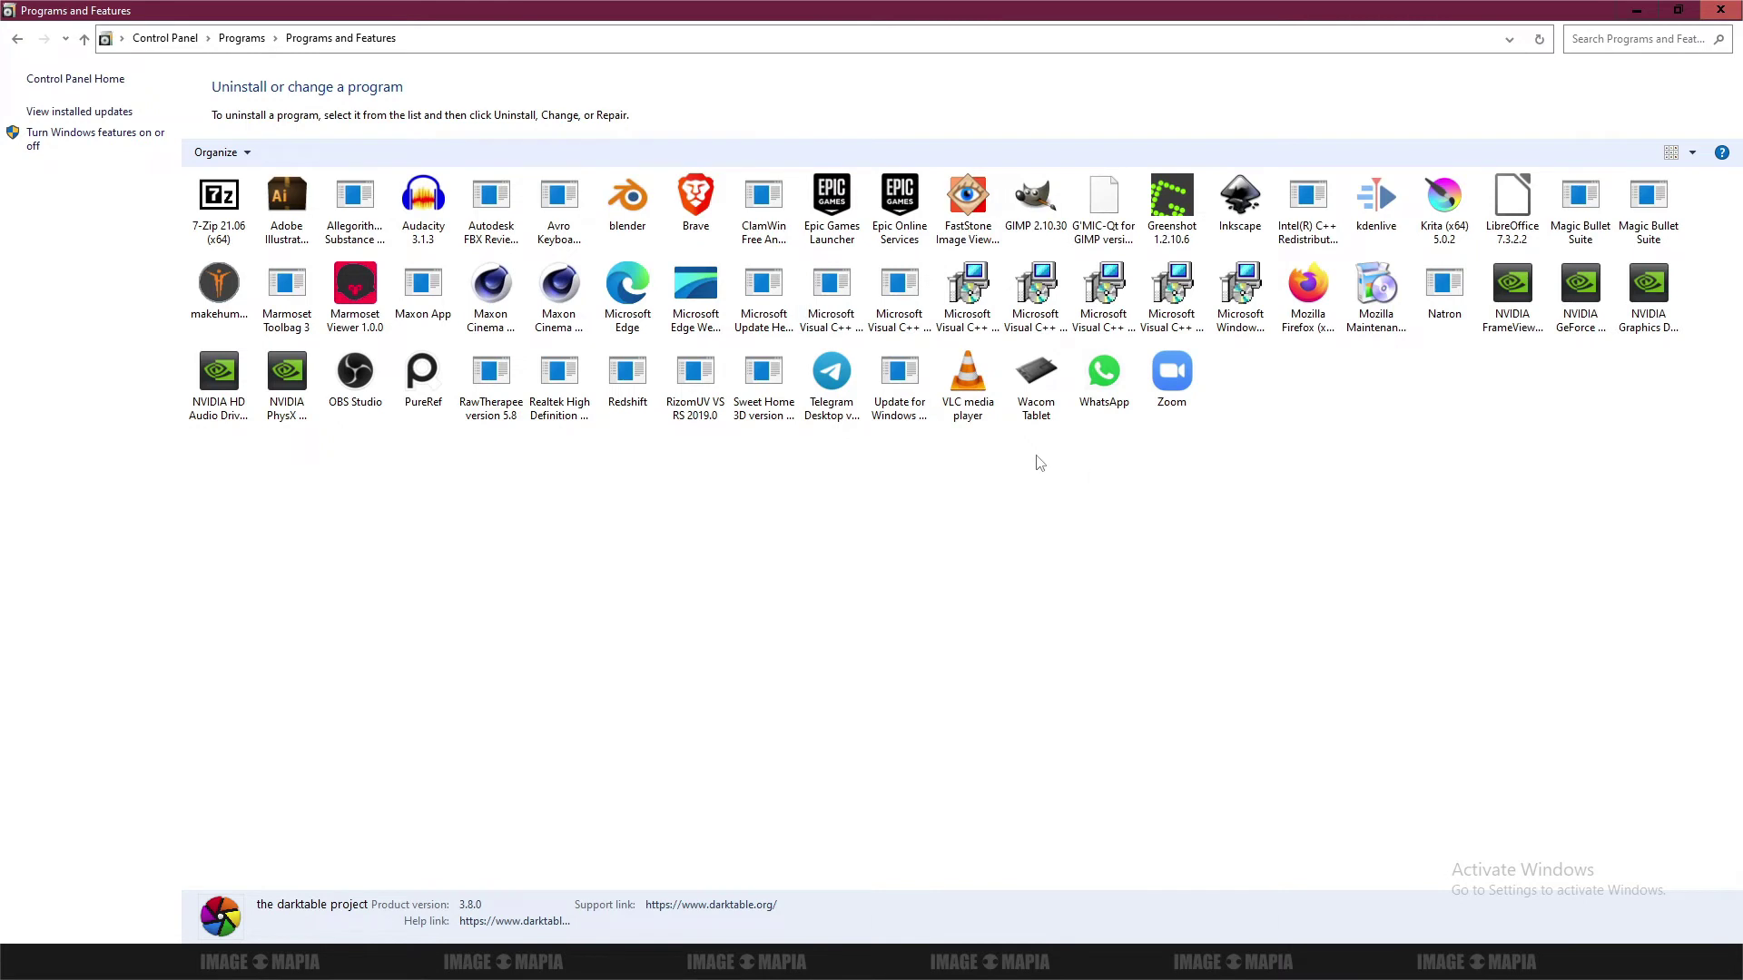
left_click(209, 962)
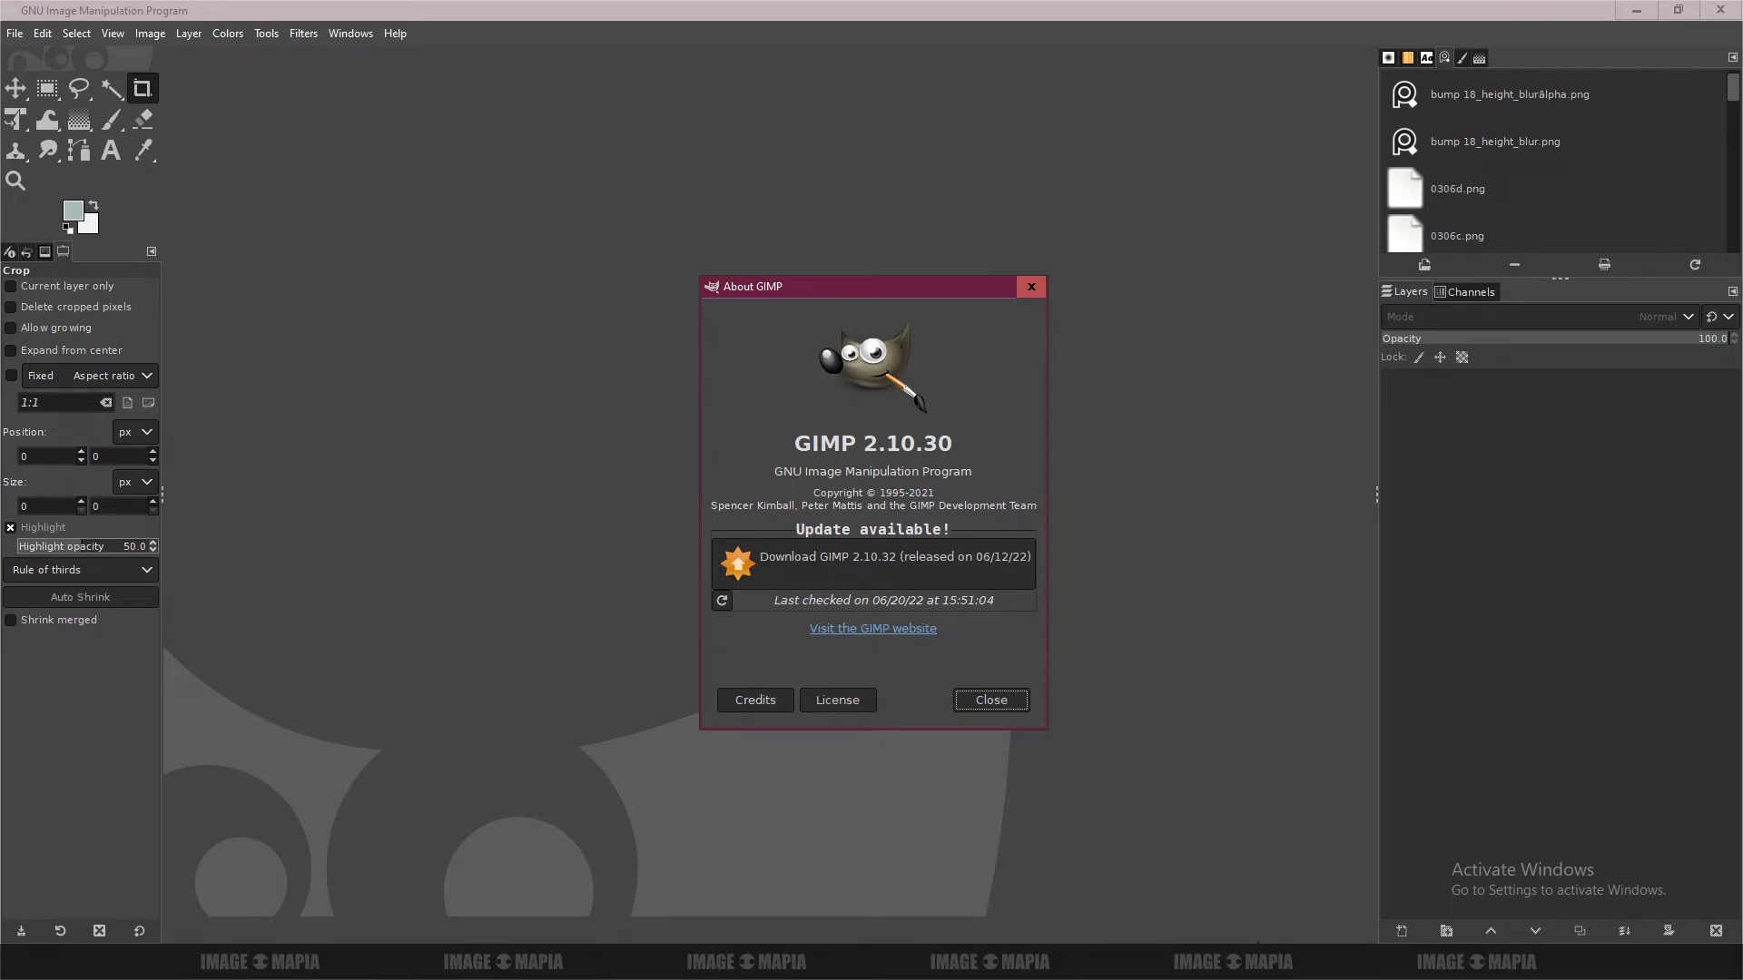
Step: Return to the Notepad note and, after a blank line, add "yes gimp is syncronize with darktable" and "again we try"
key("alt+Tab")
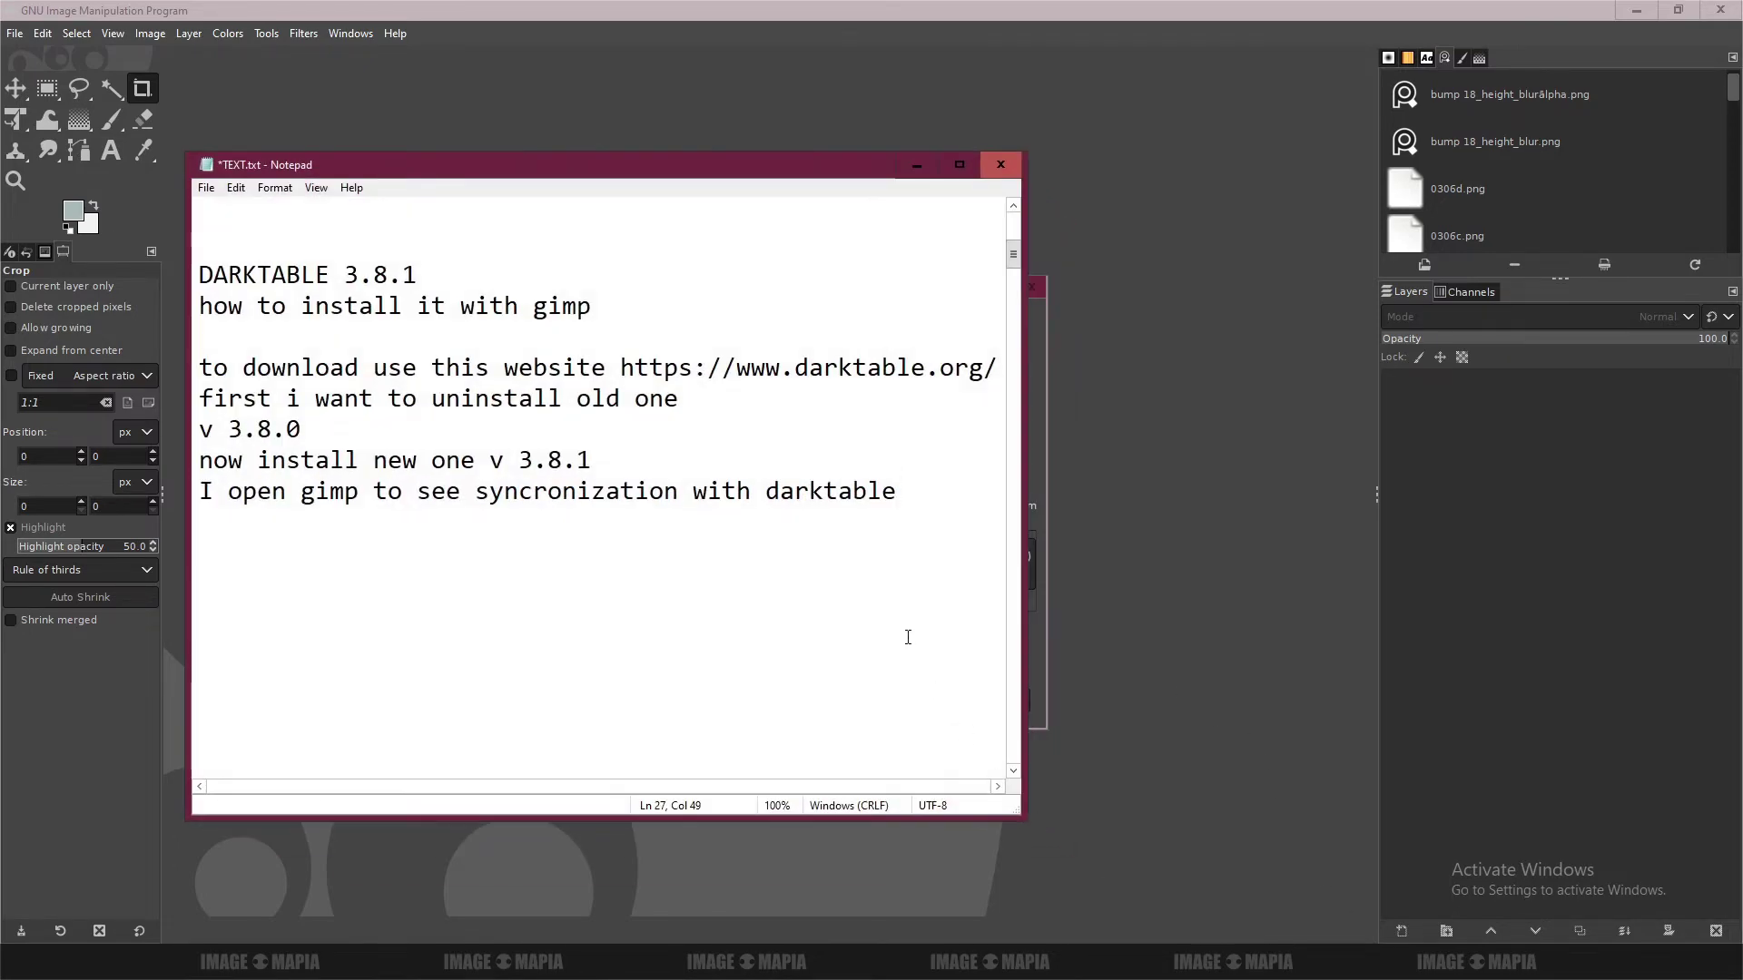
key("Return")
key("Return")
type("yes gimp is sy")
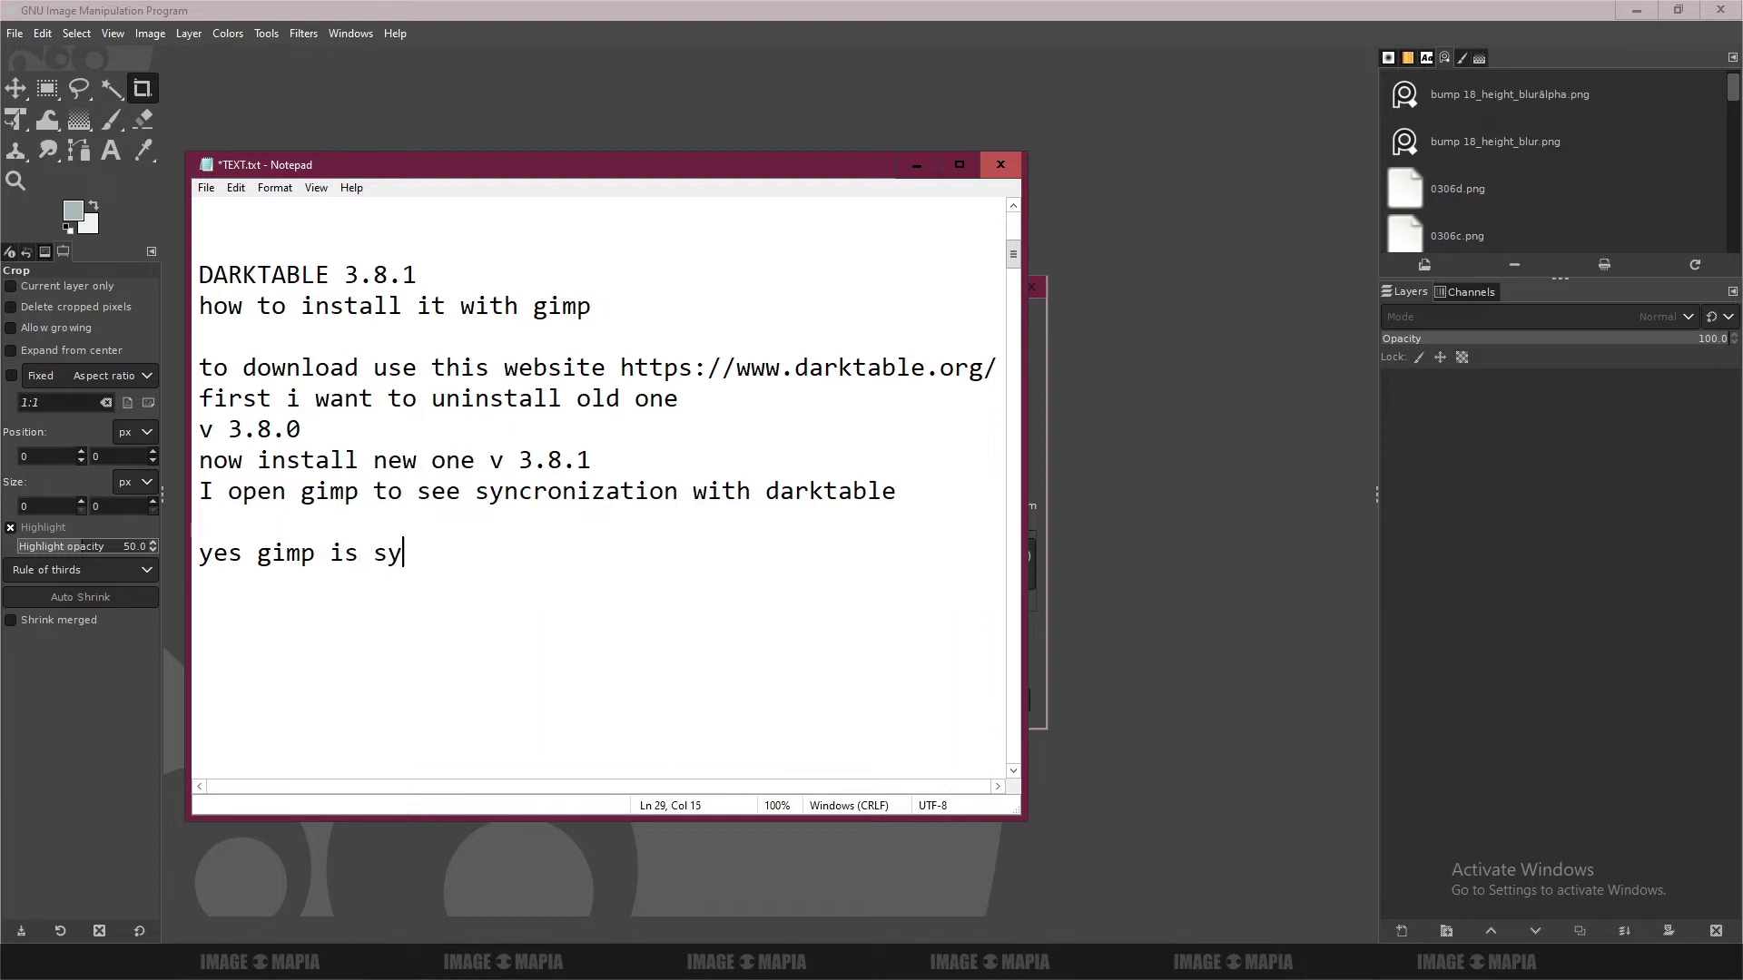
type("ncronize with dar")
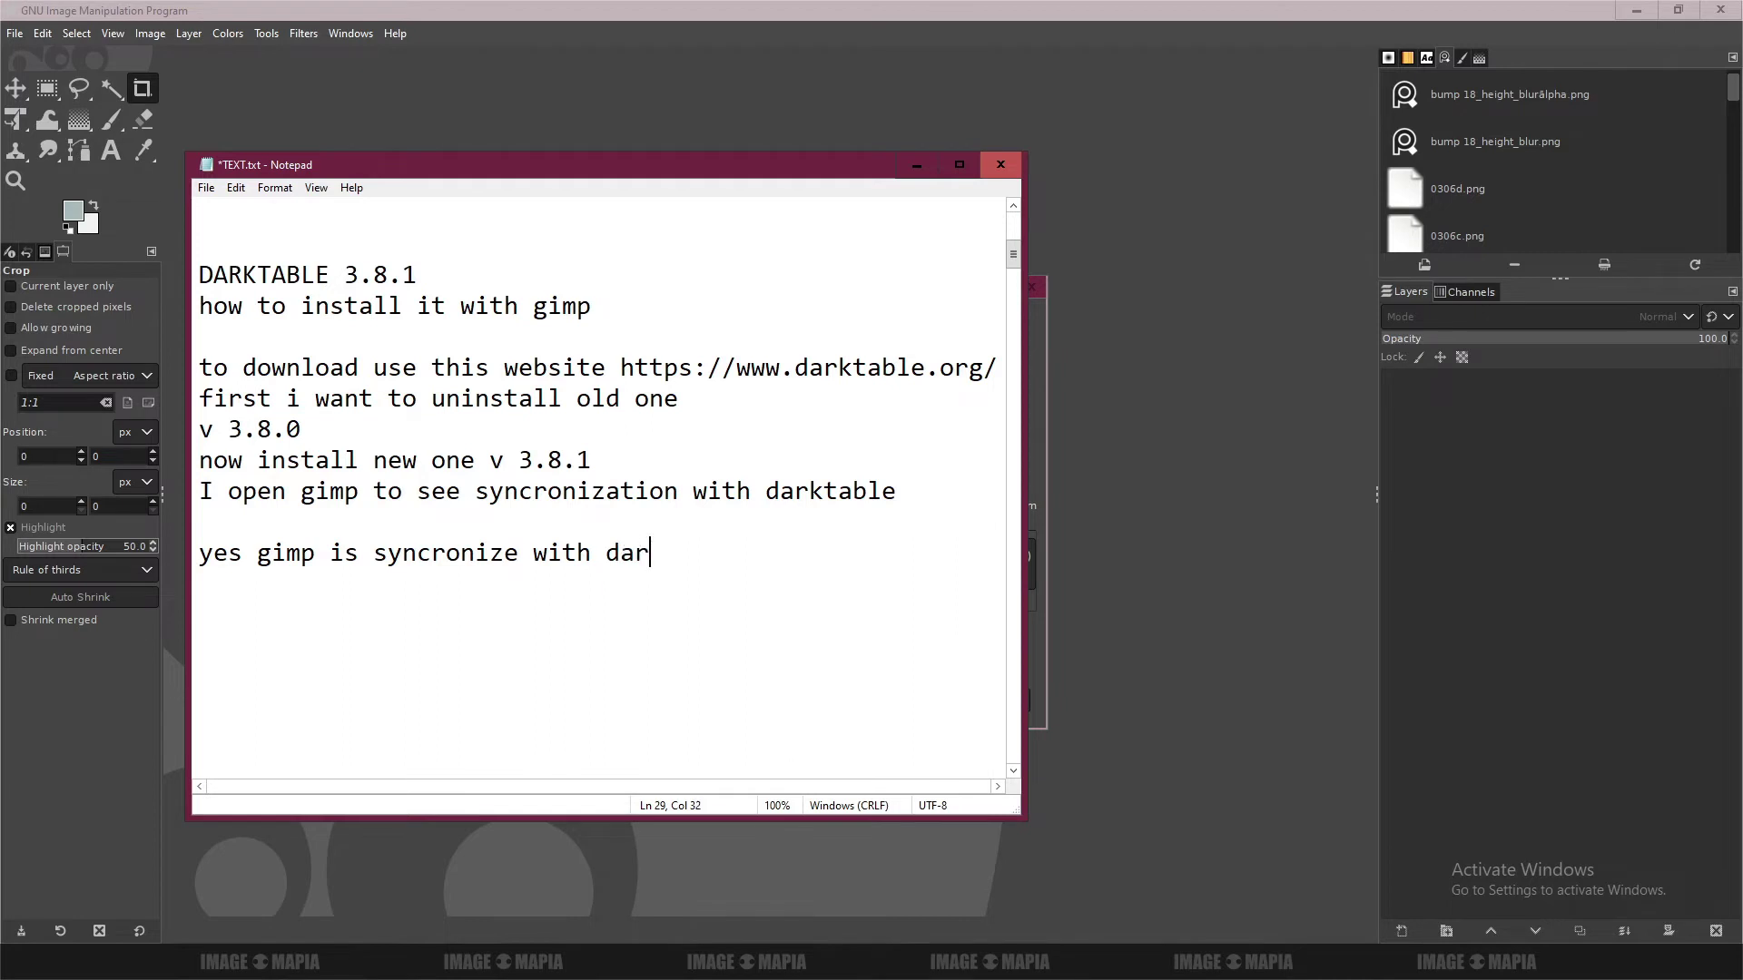
type("ktable")
key("Return")
type("again we t")
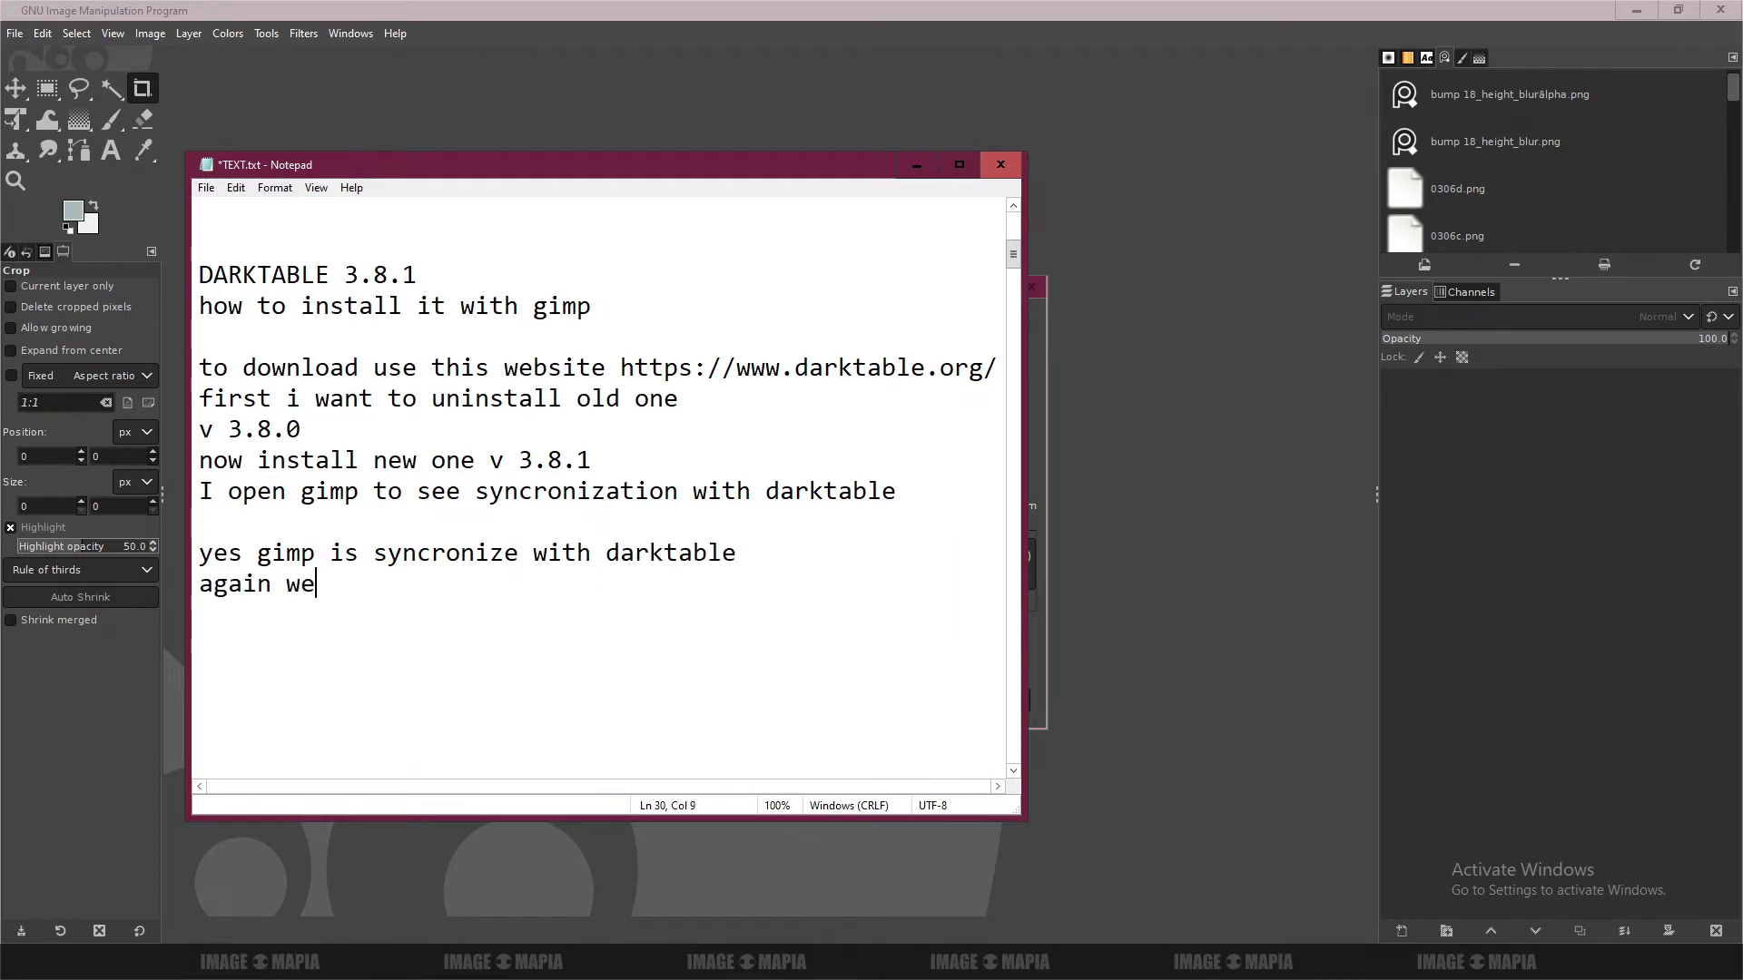
type("r")
key("BackSpace")
type("try")
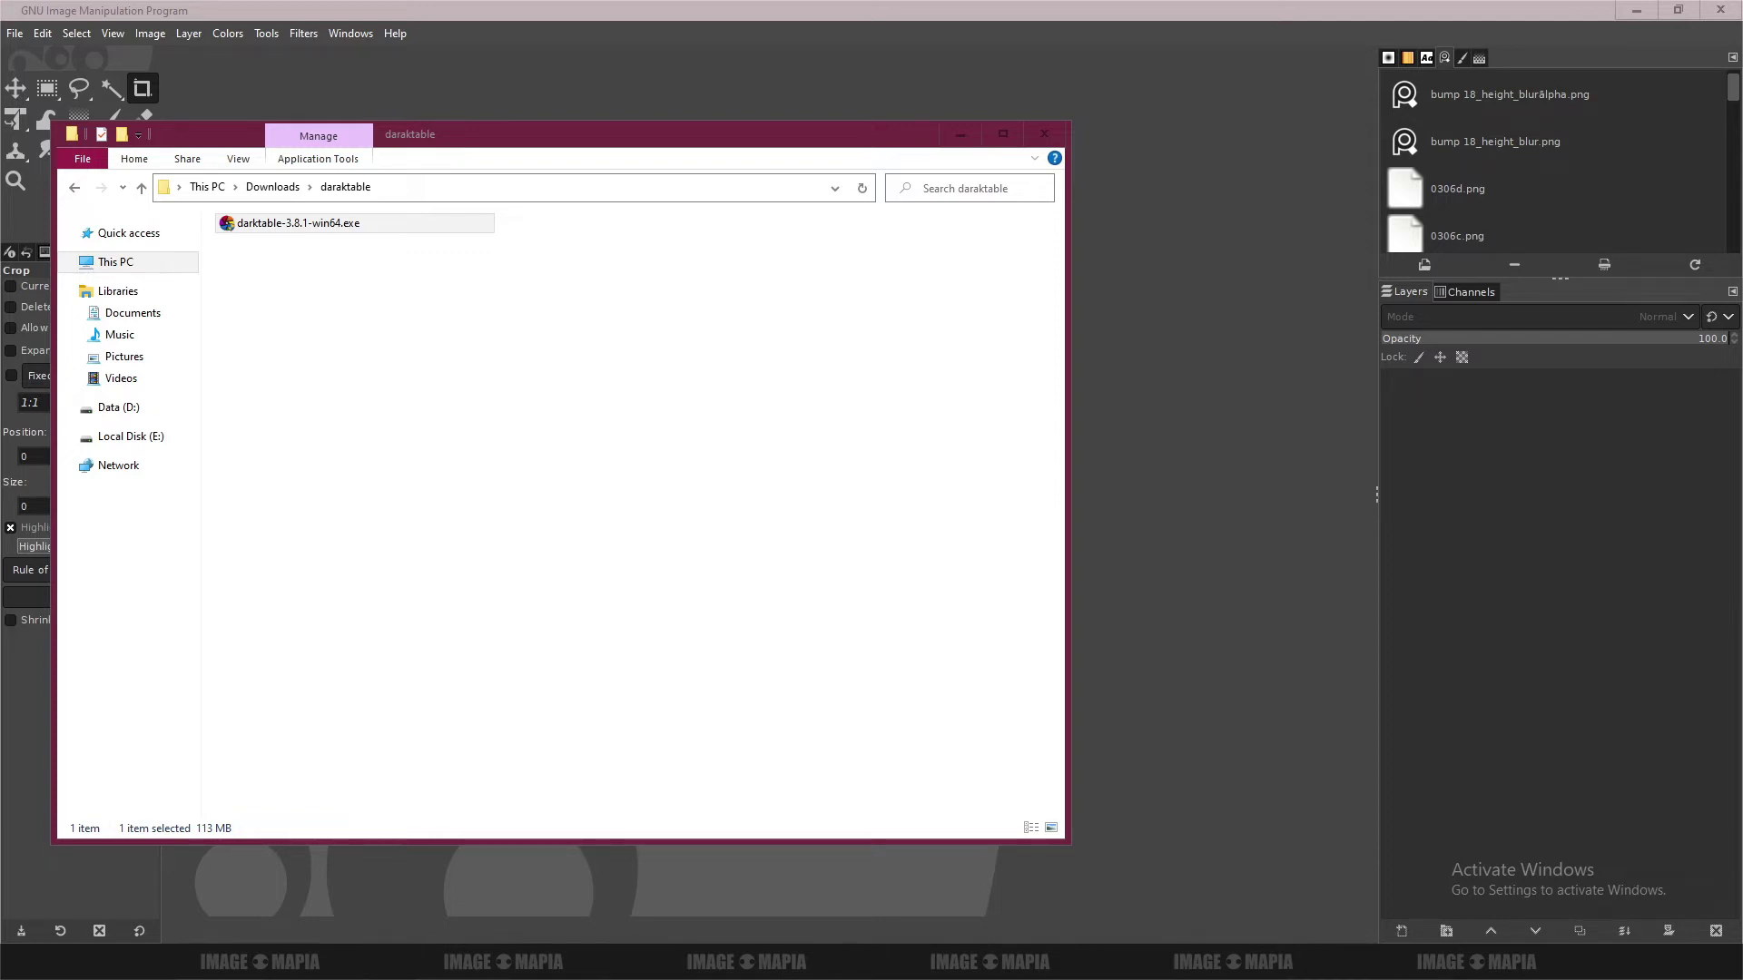
Step: Paste the copied raw photo IMG_0962.CR2 into the daraktable download folder and enlarge the file thumbnails
left_click(278, 311)
key("ctrl+v")
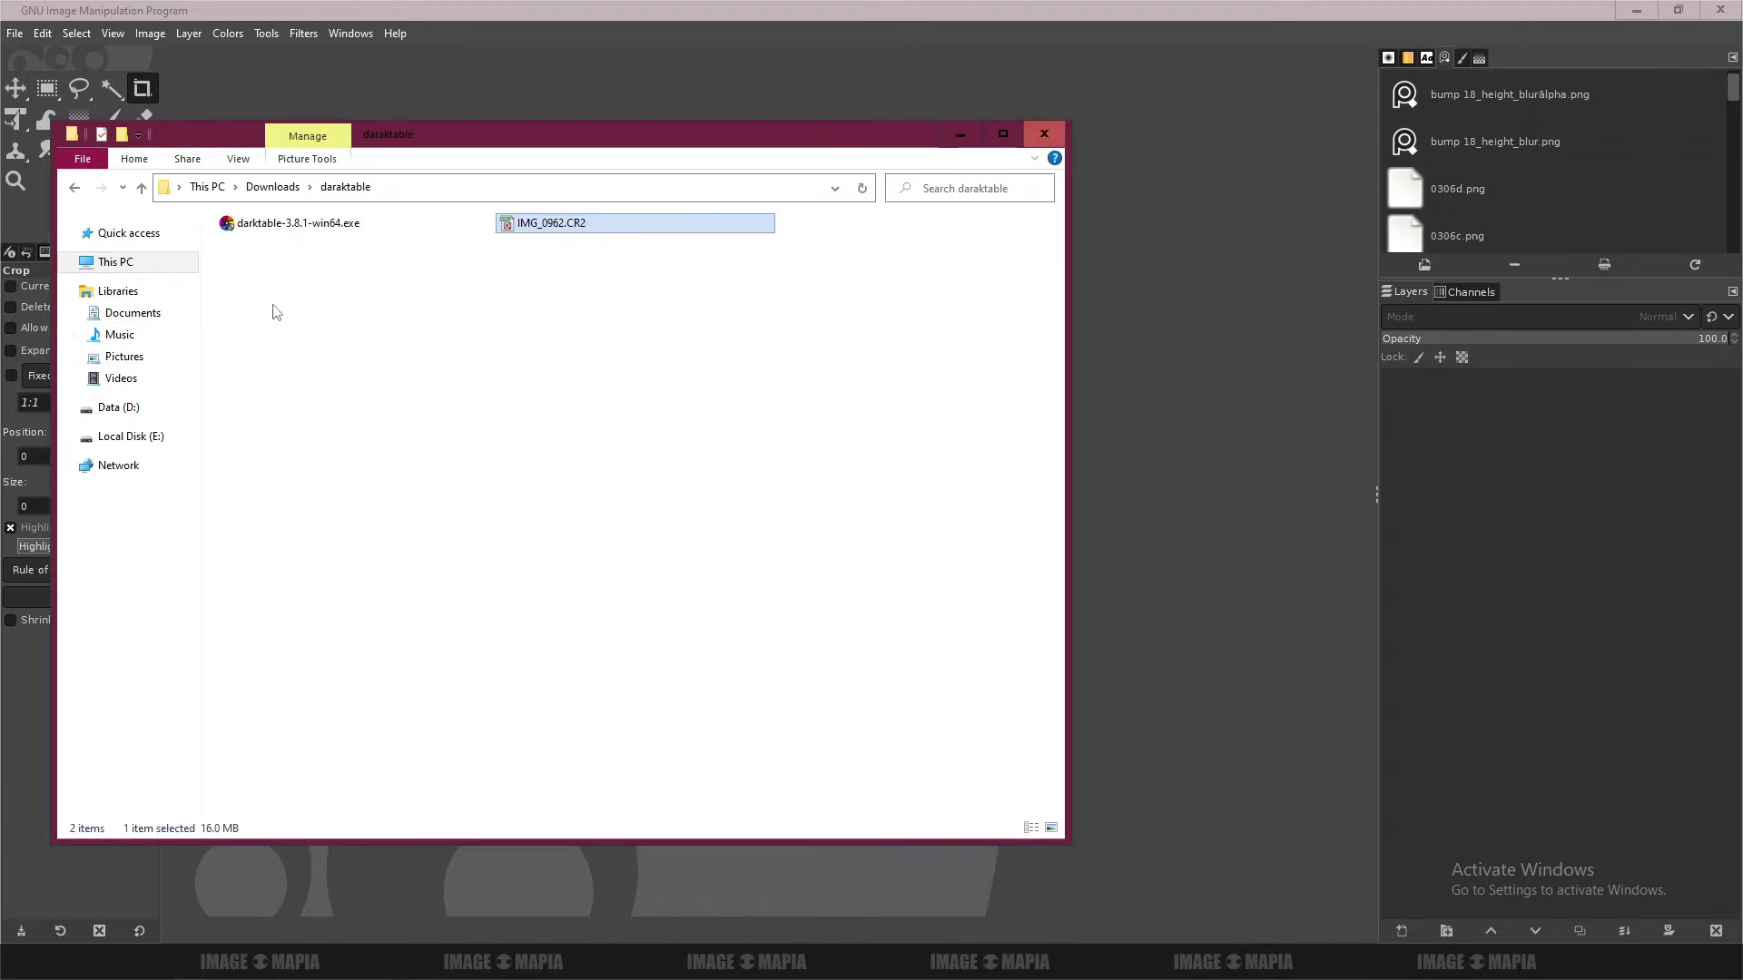
scroll(559, 268, "up", 8)
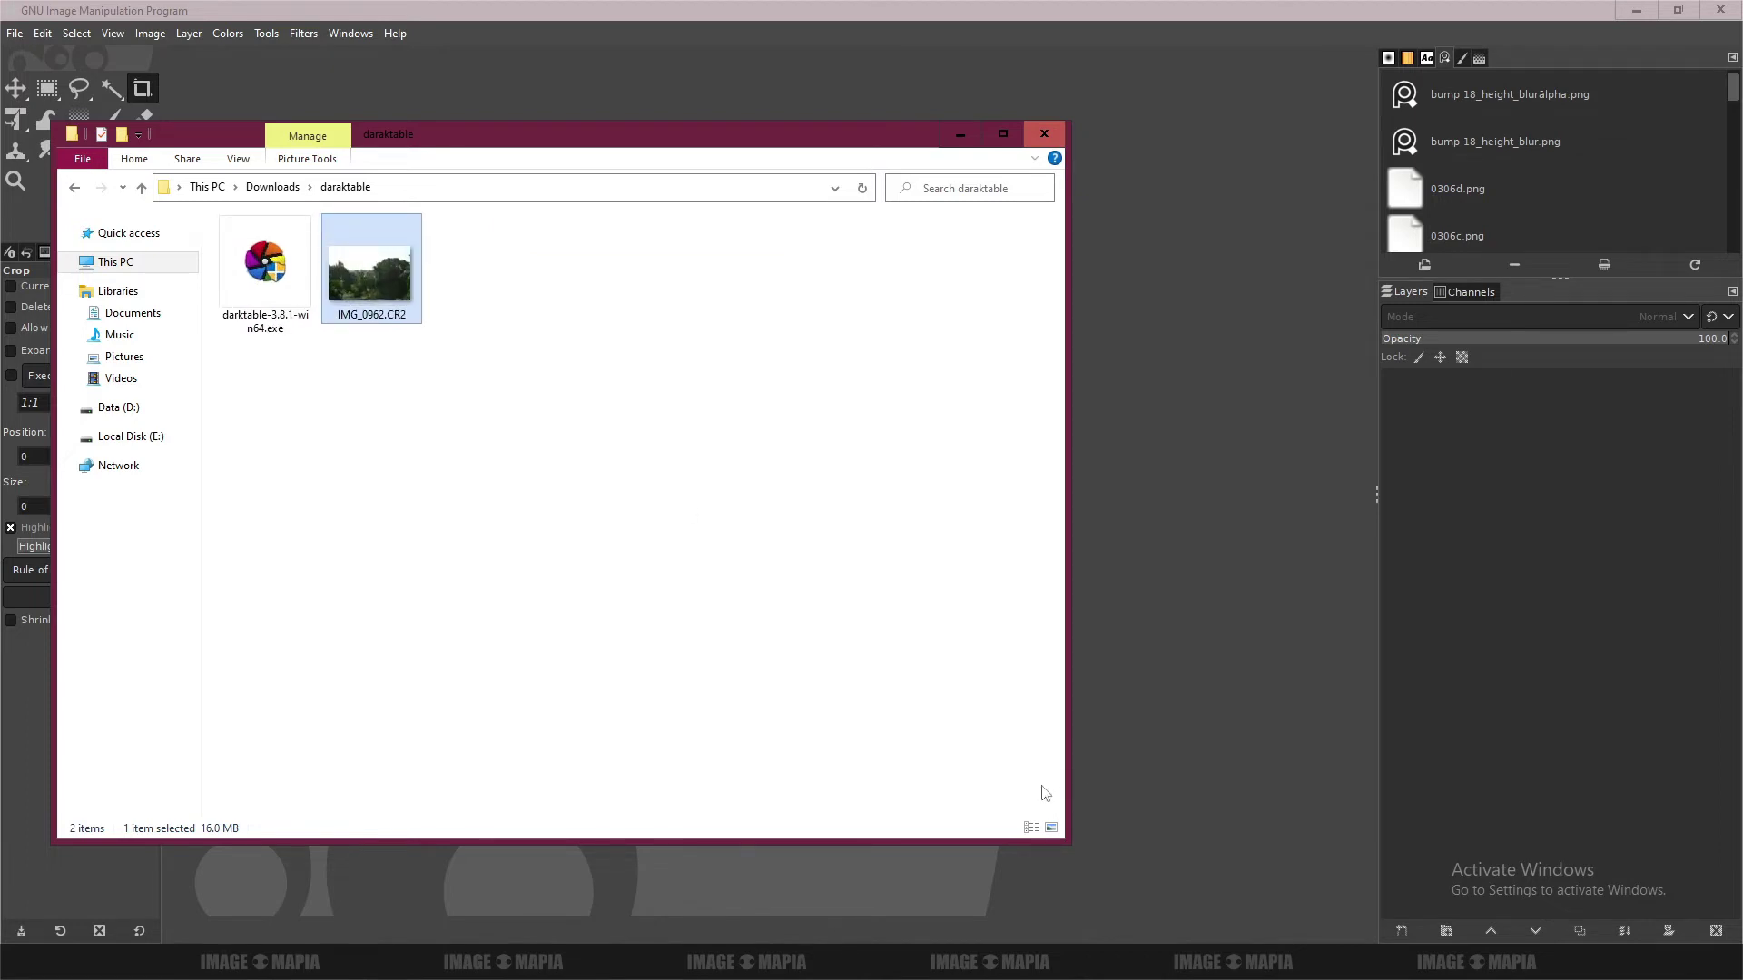
scroll(472, 362, "up", 1)
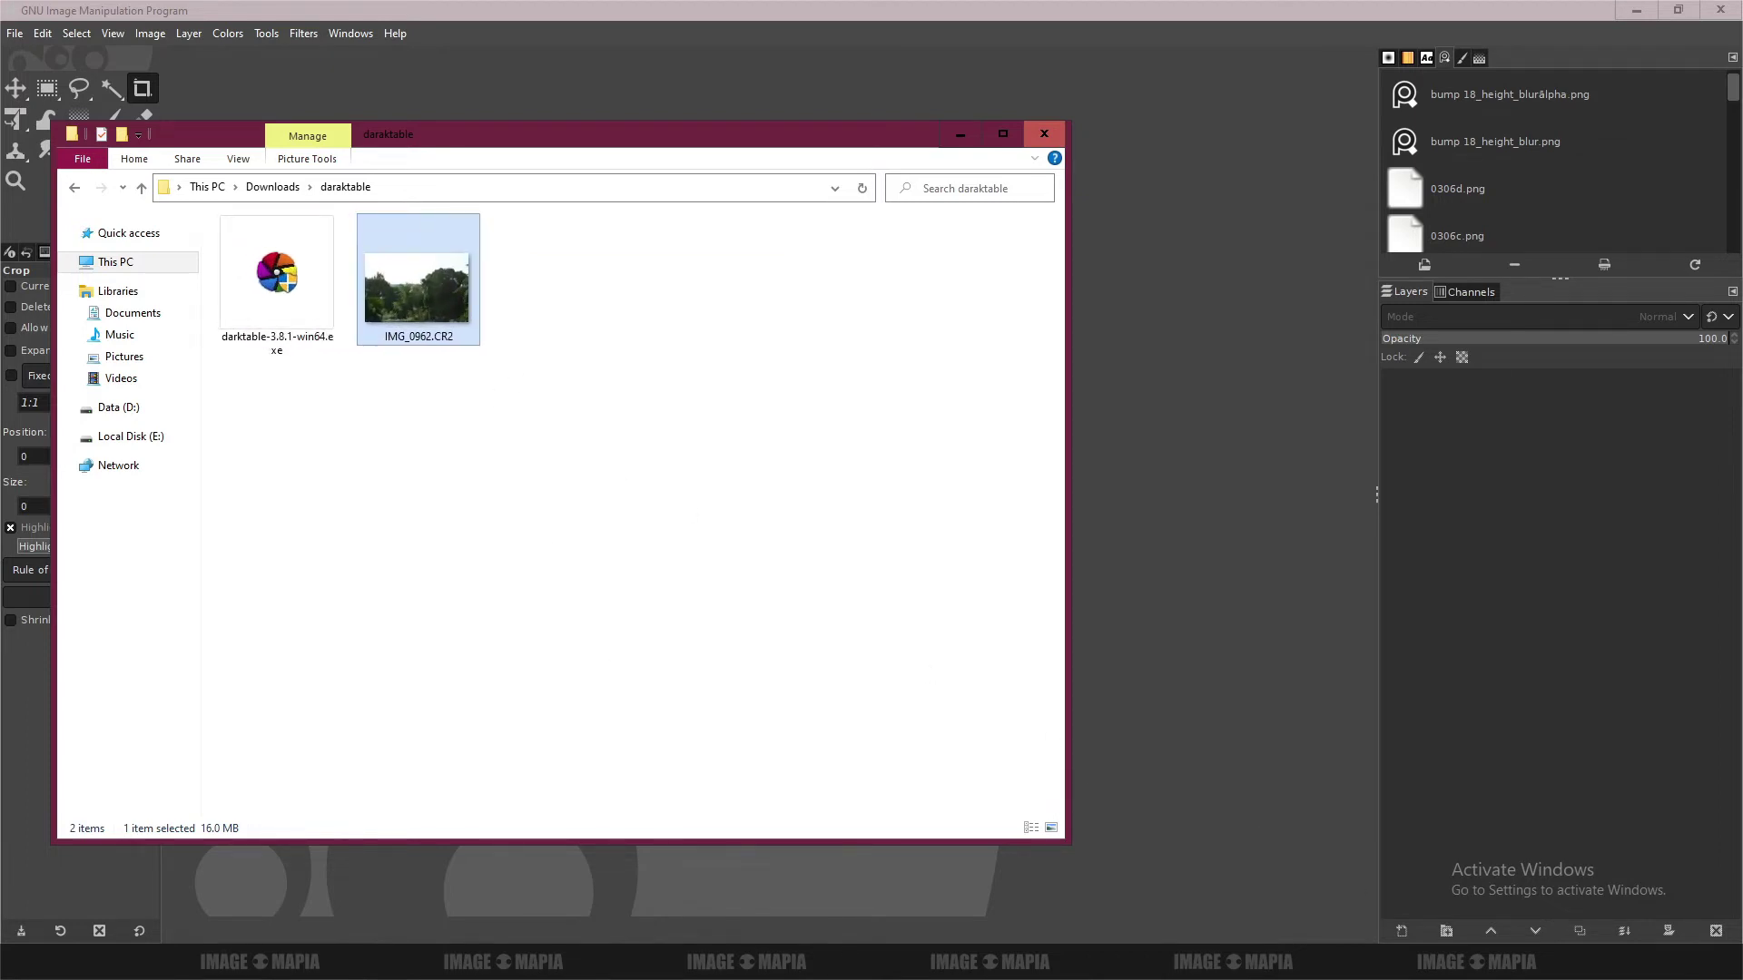
Step: Add the line "i want to open .cr2 file on gimp" to the Notepad note, then minimize it
key("alt+Tab")
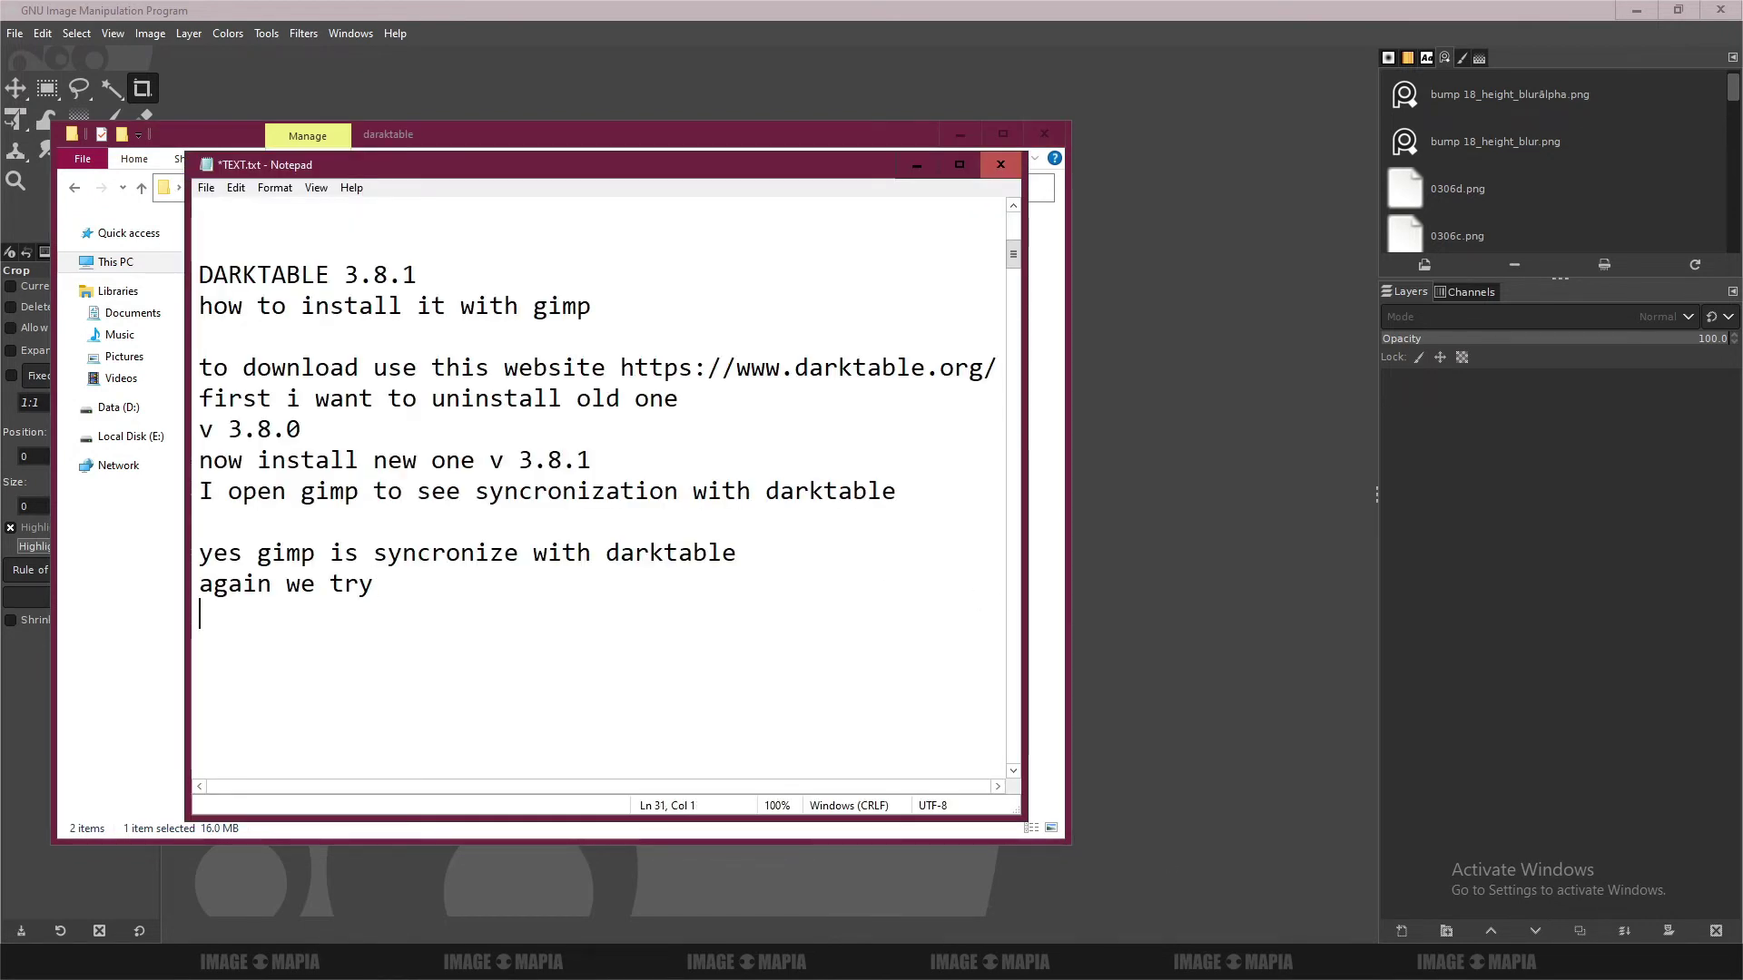
type("i want to open ")
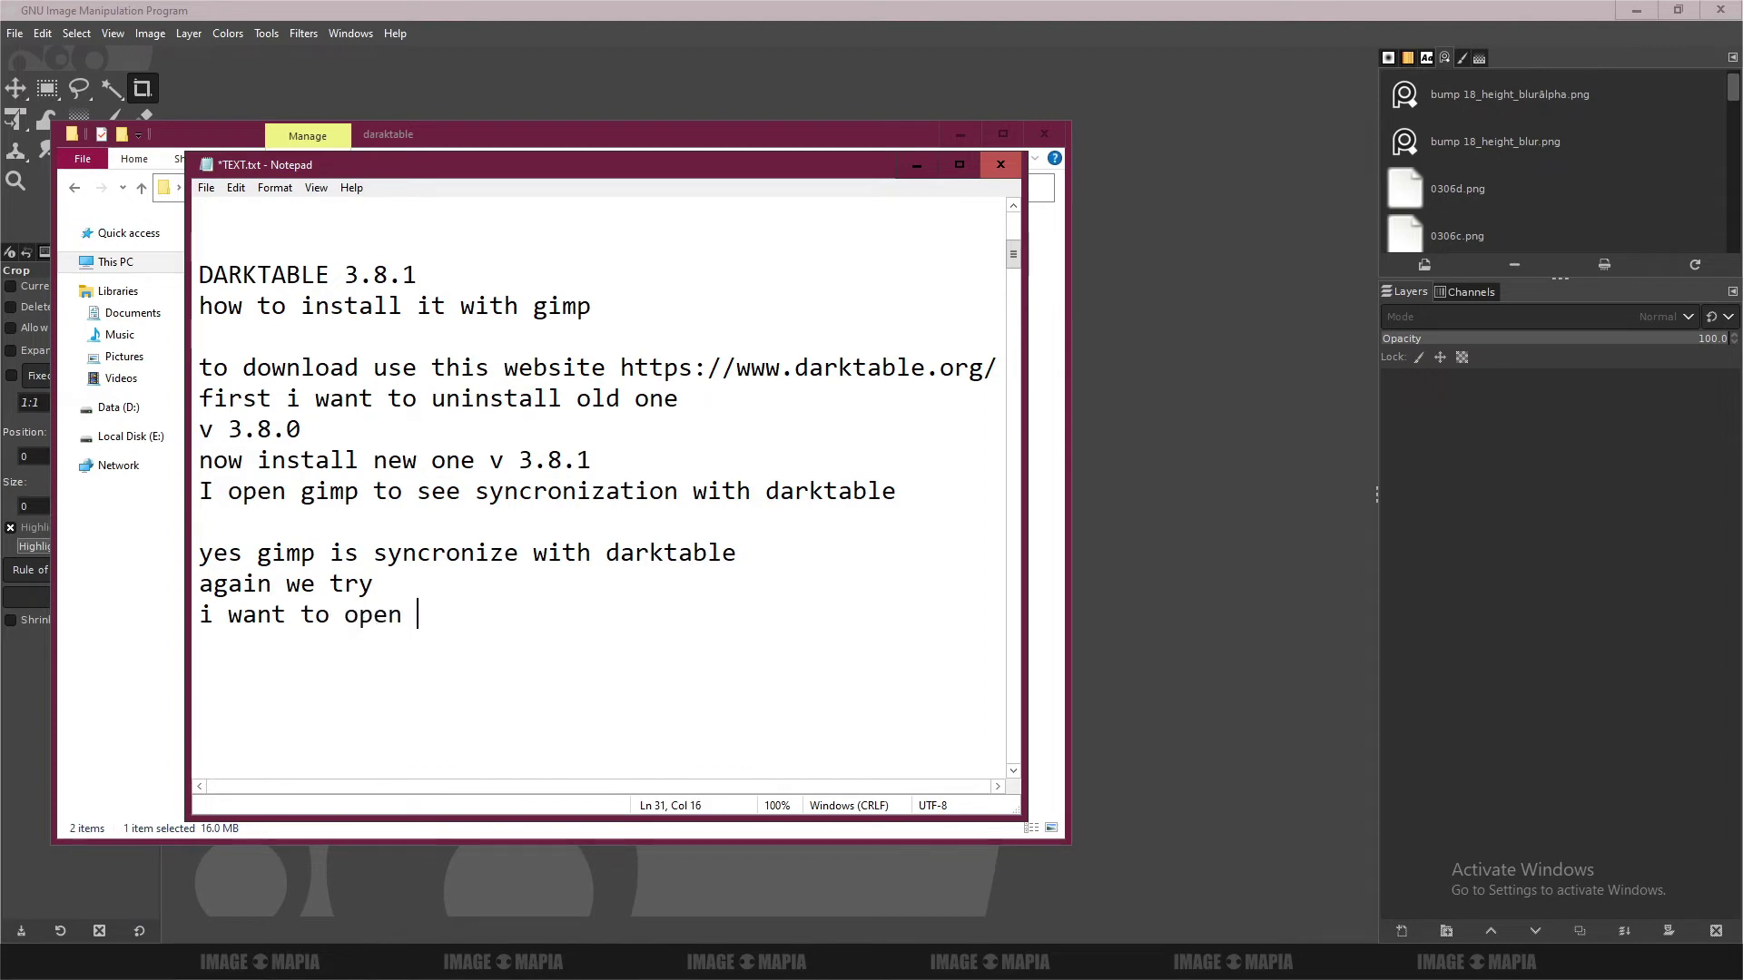
type(".cr2 file on gimp")
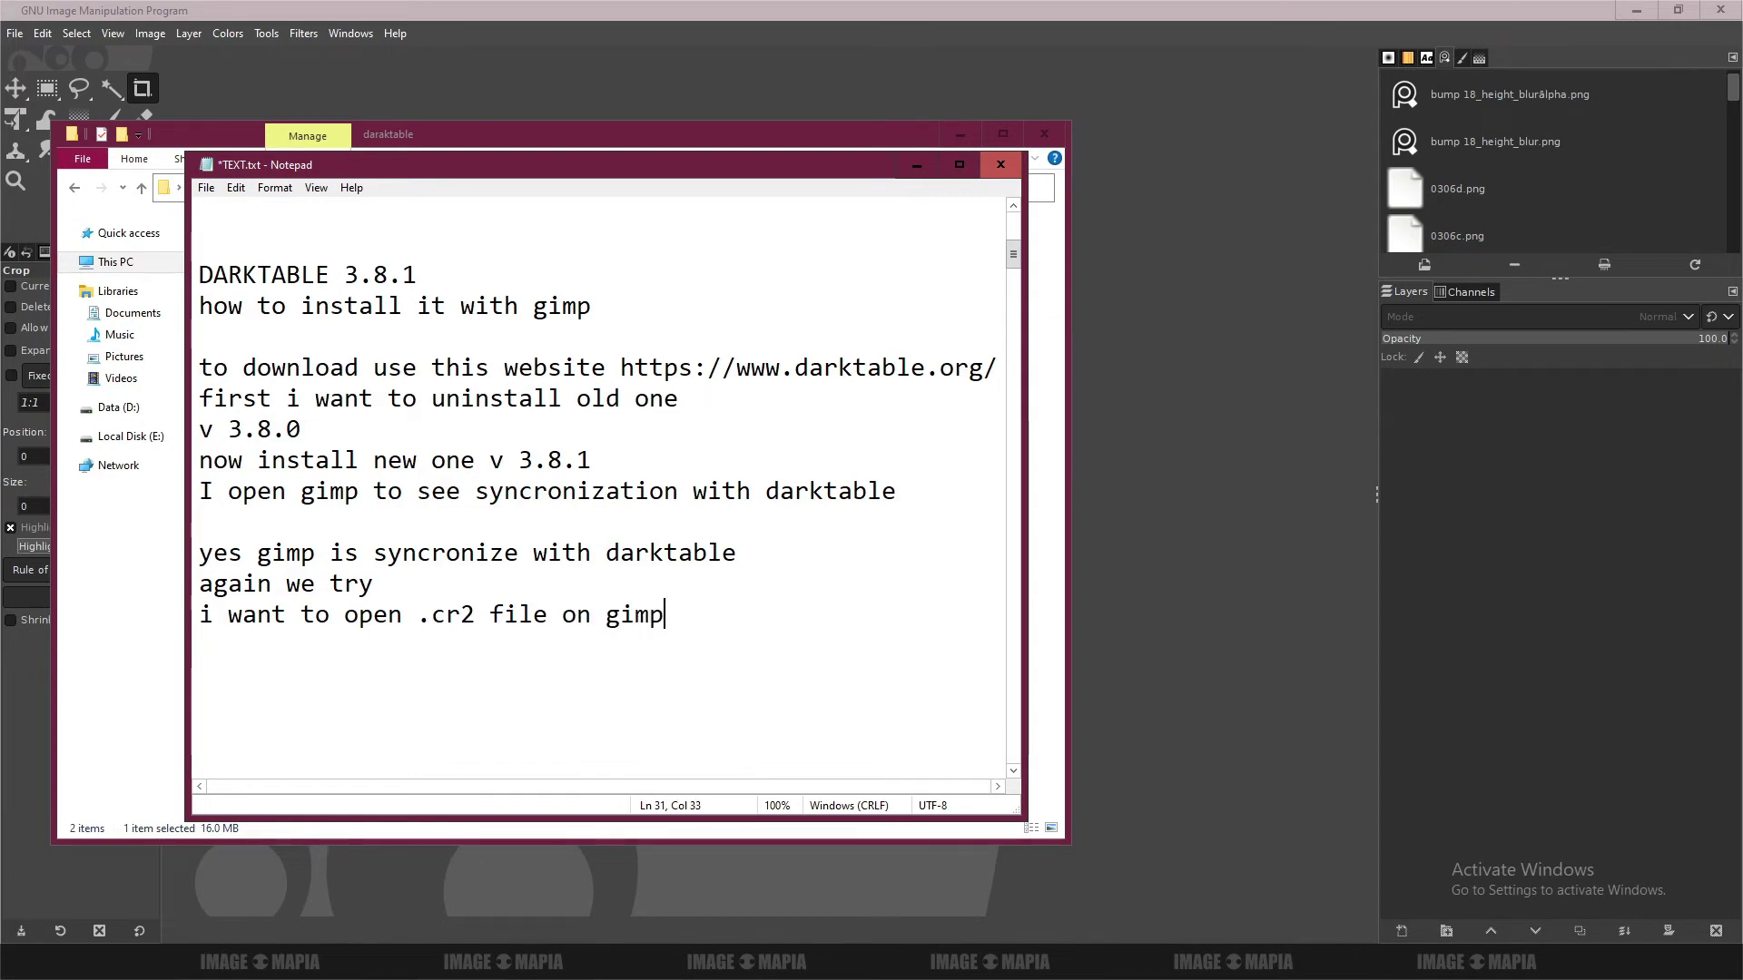
left_click(916, 165)
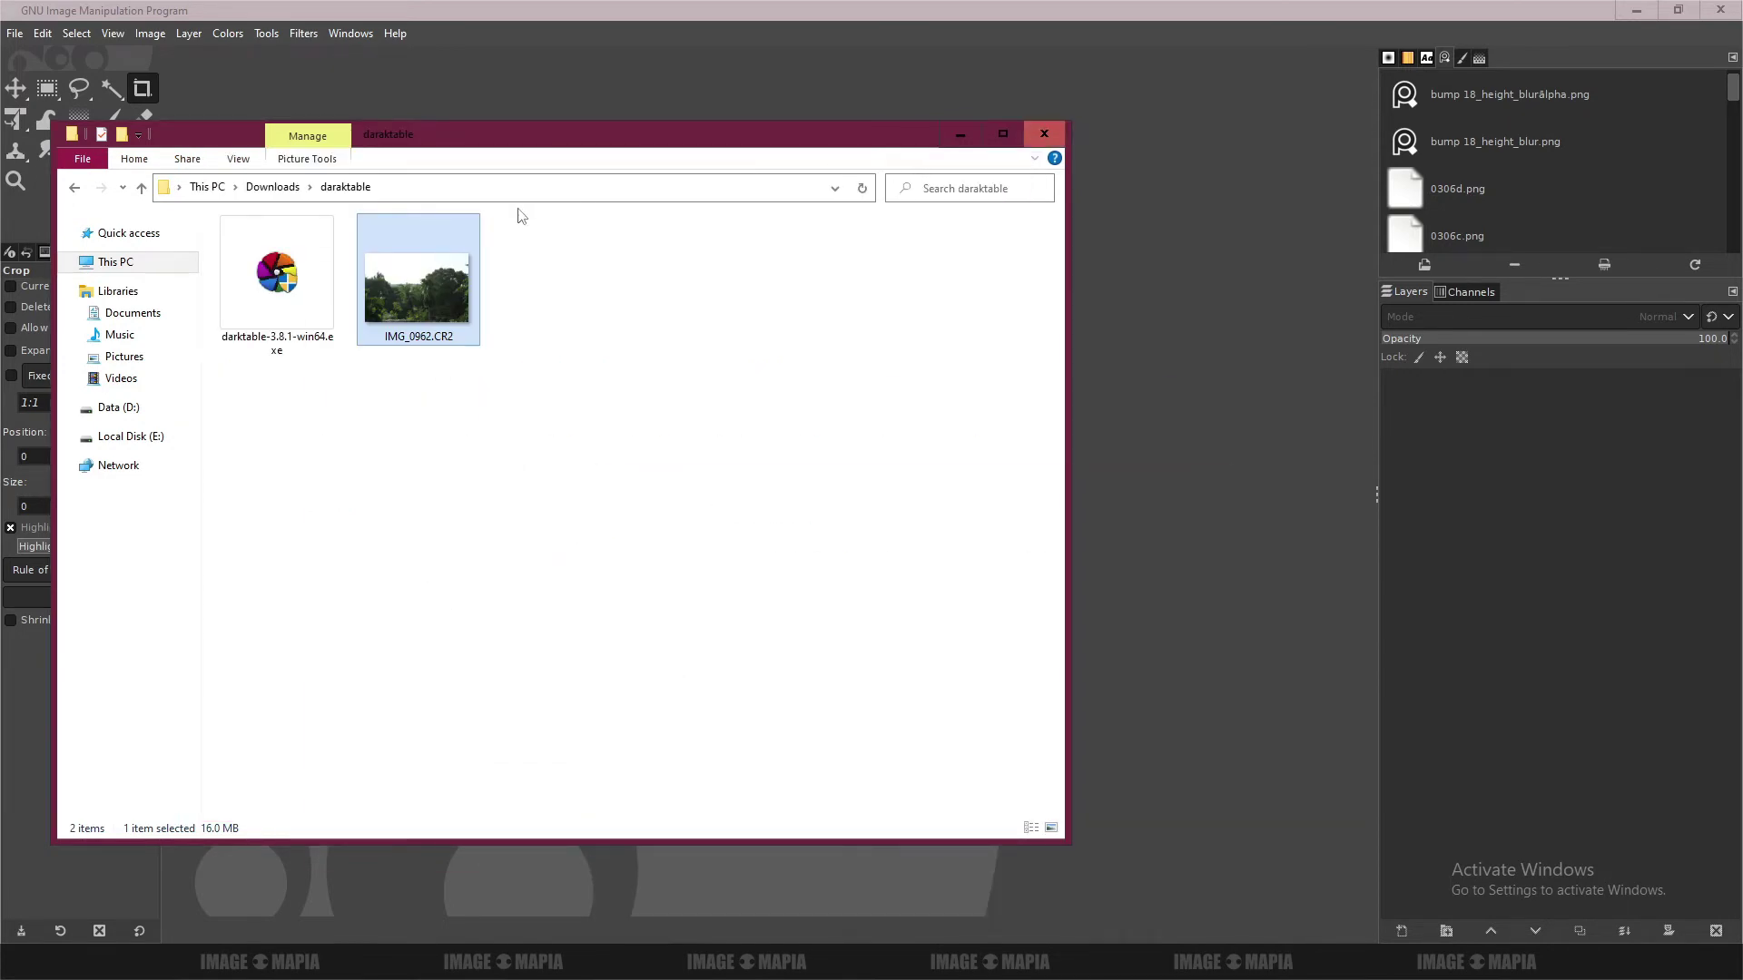
Step: Minimize the daraktable folder window and close the About GIMP dialog
left_click(389, 188)
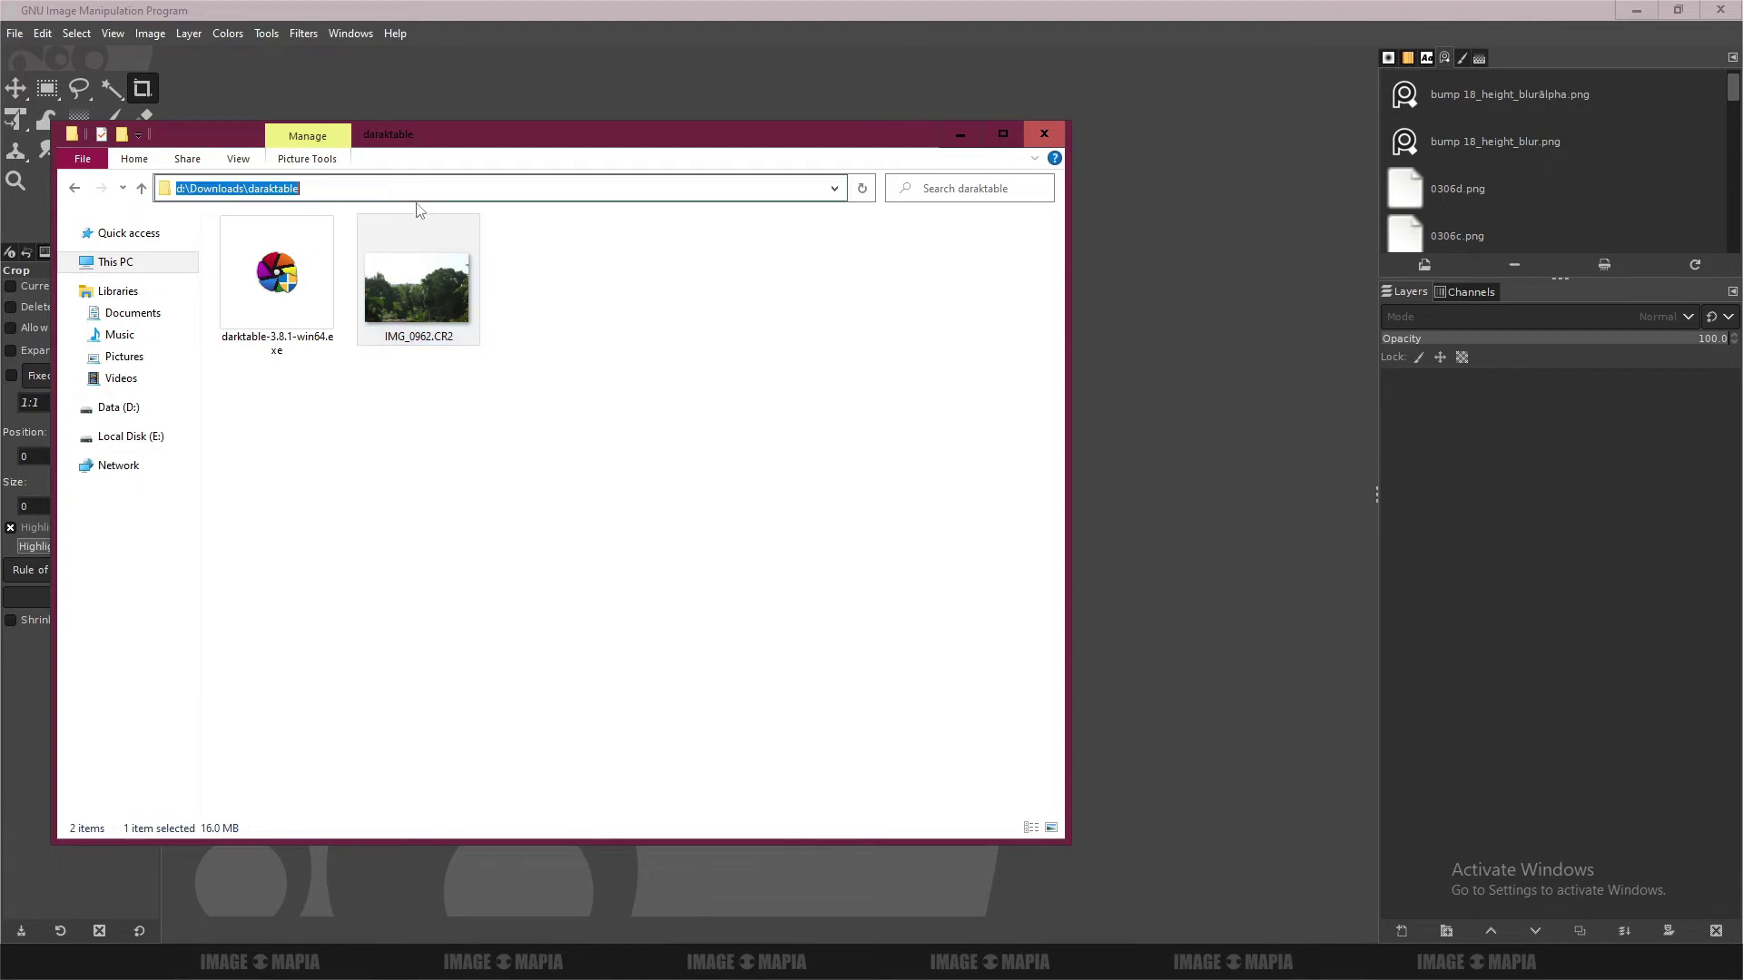
left_click(959, 135)
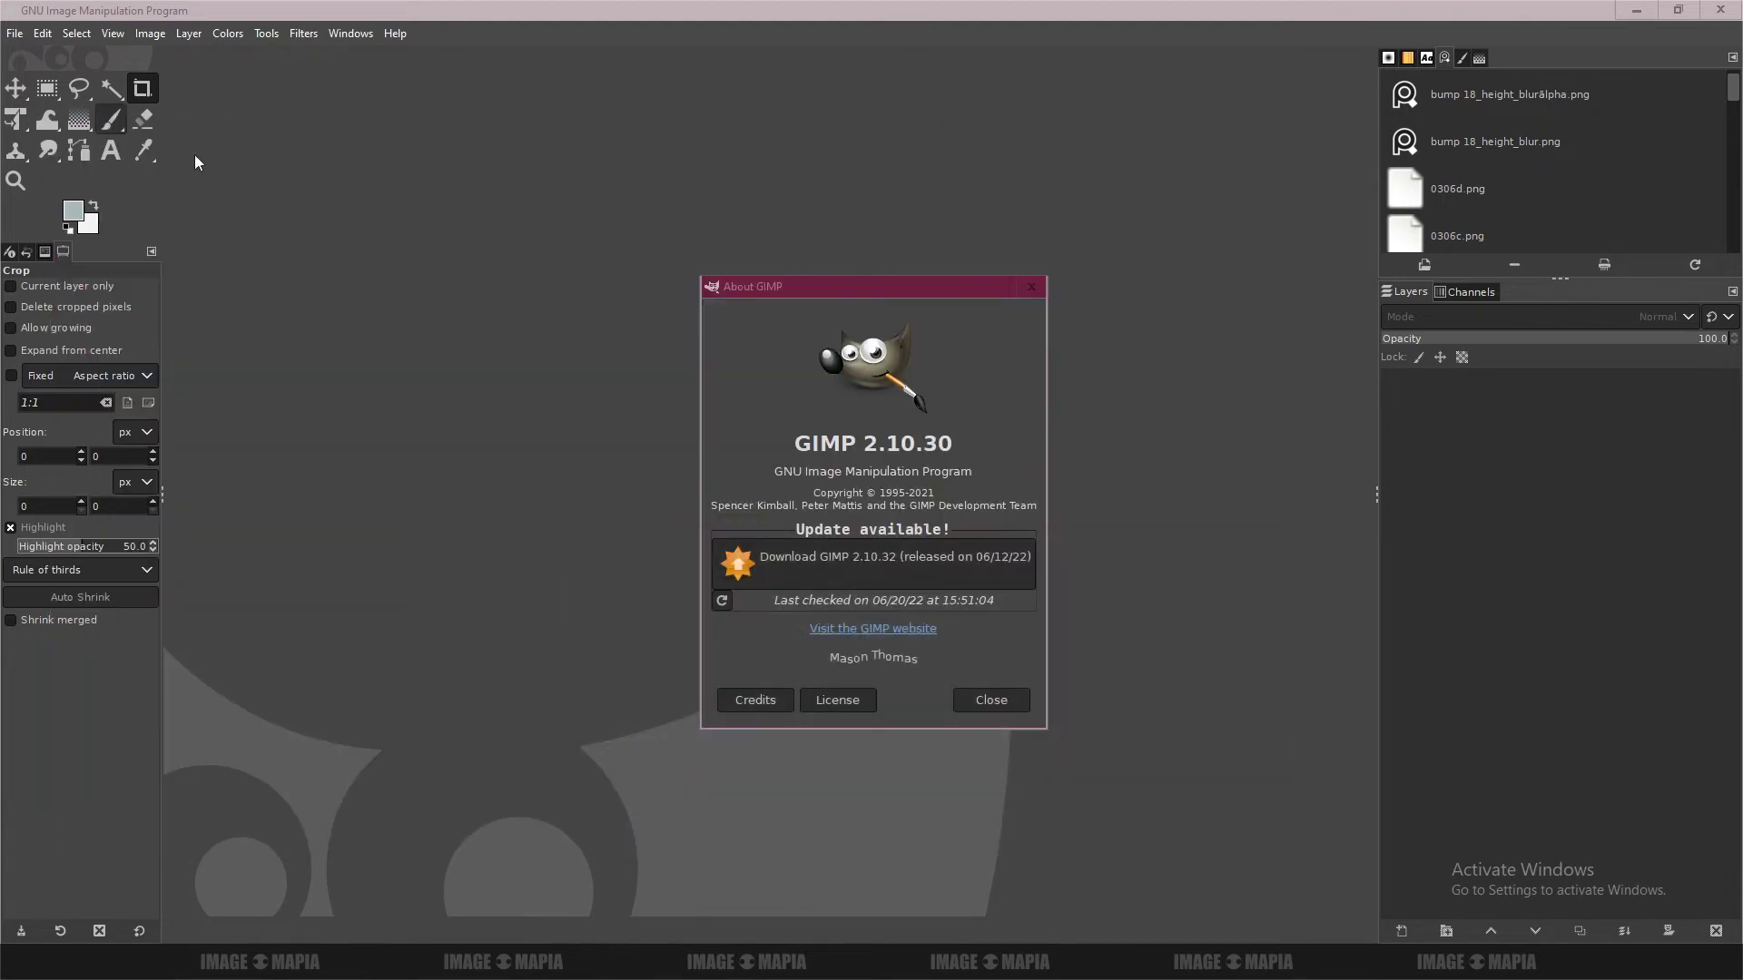
left_click(1039, 292)
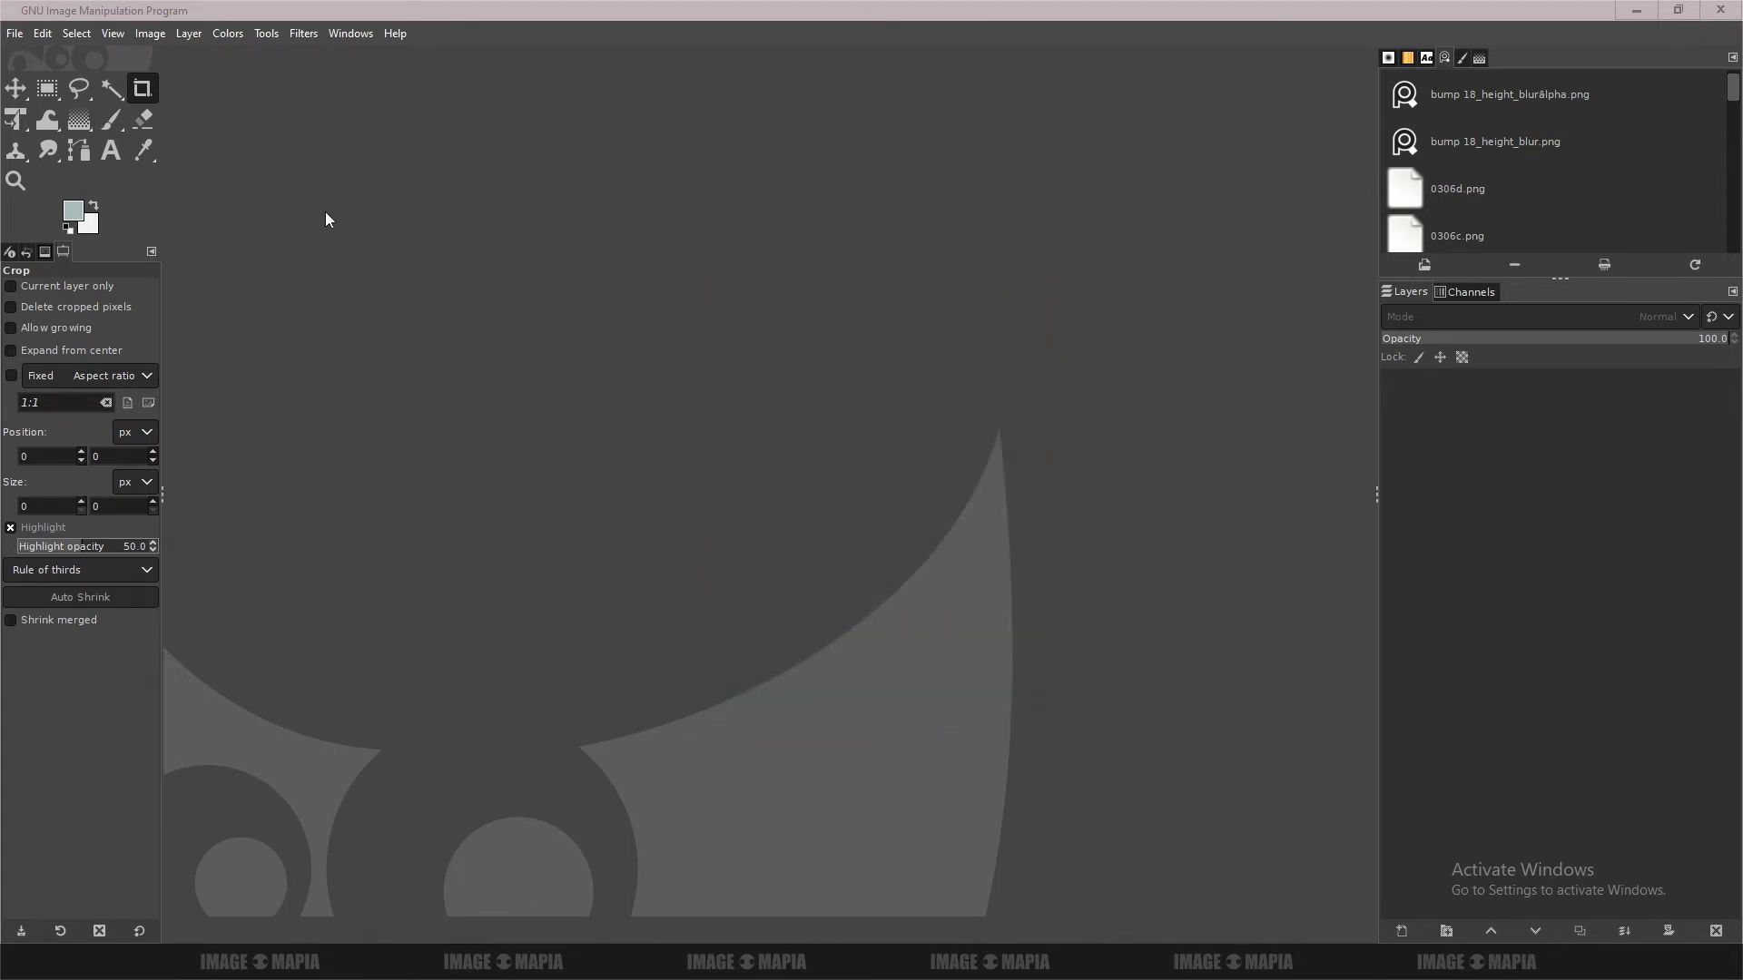
left_click(17, 35)
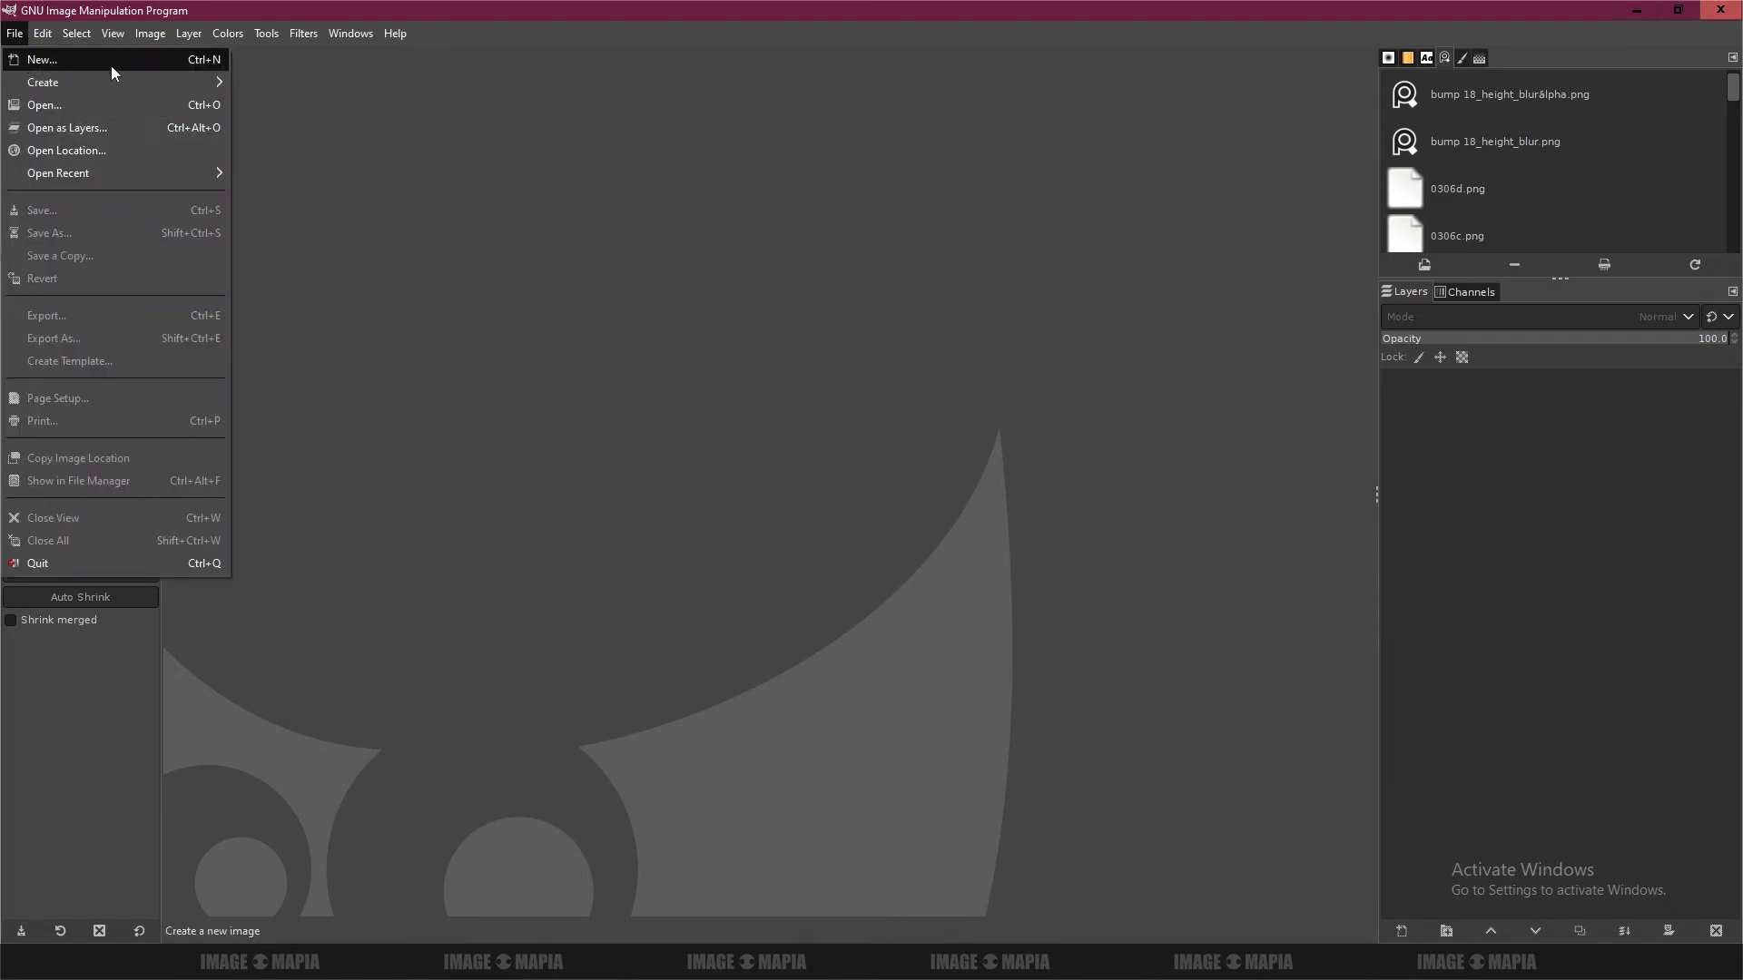
left_click(54, 107)
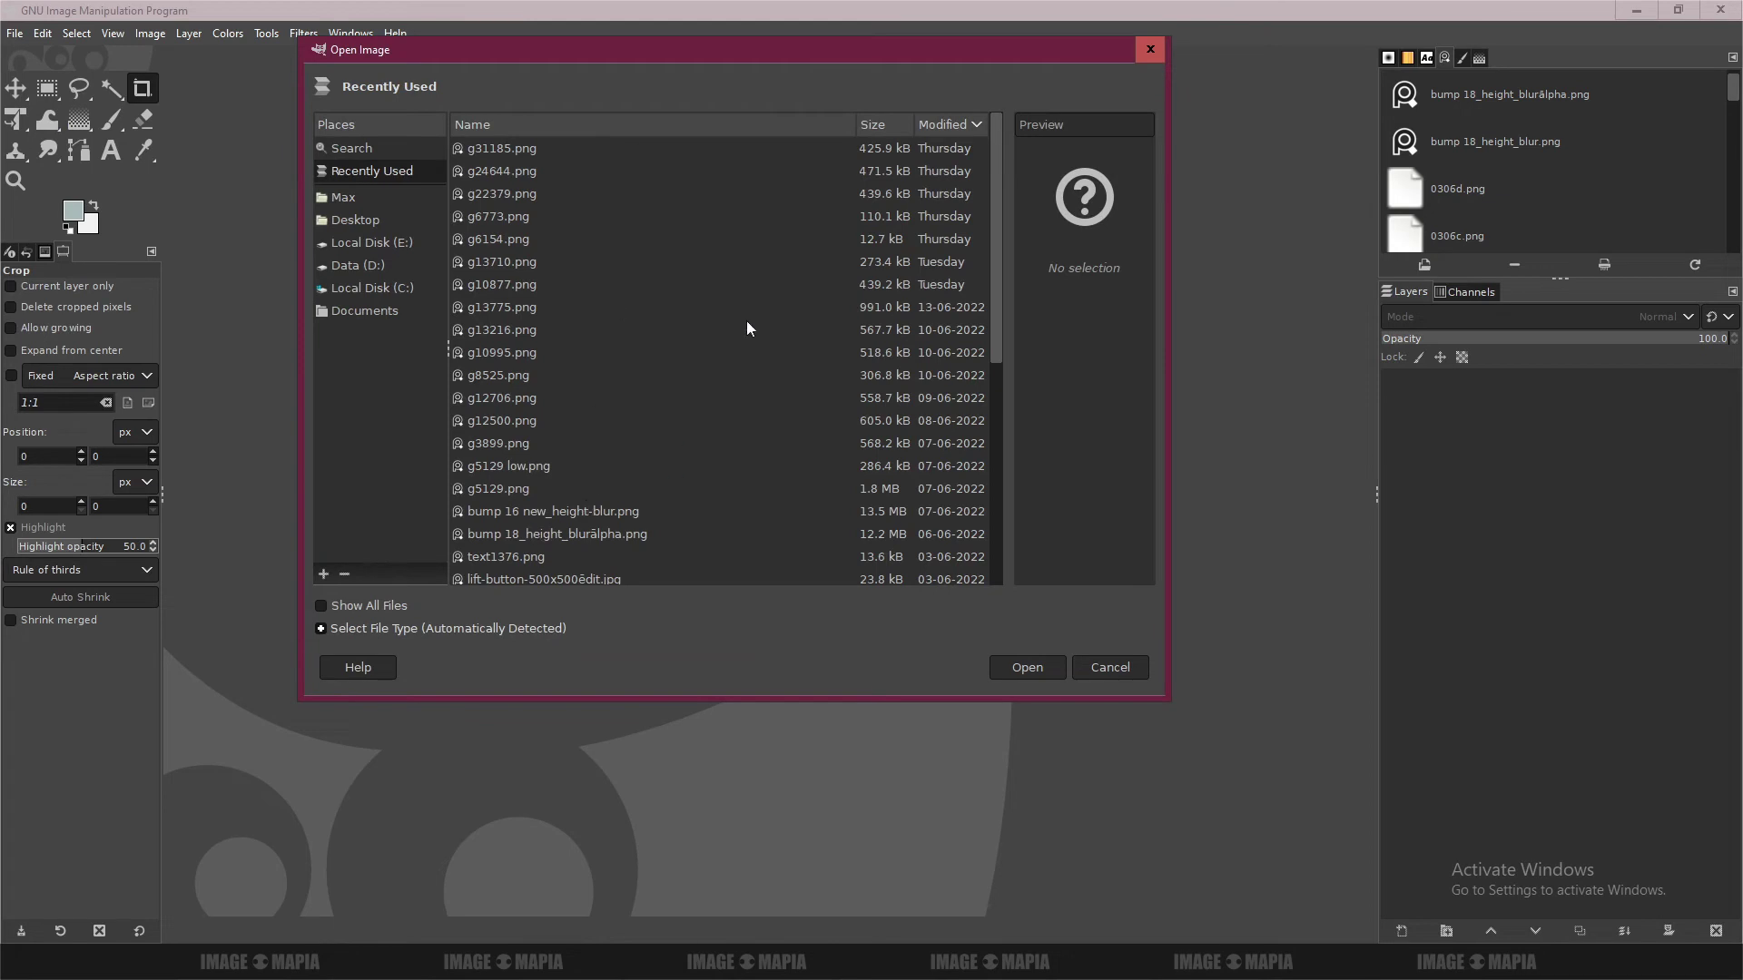
left_click(1151, 52)
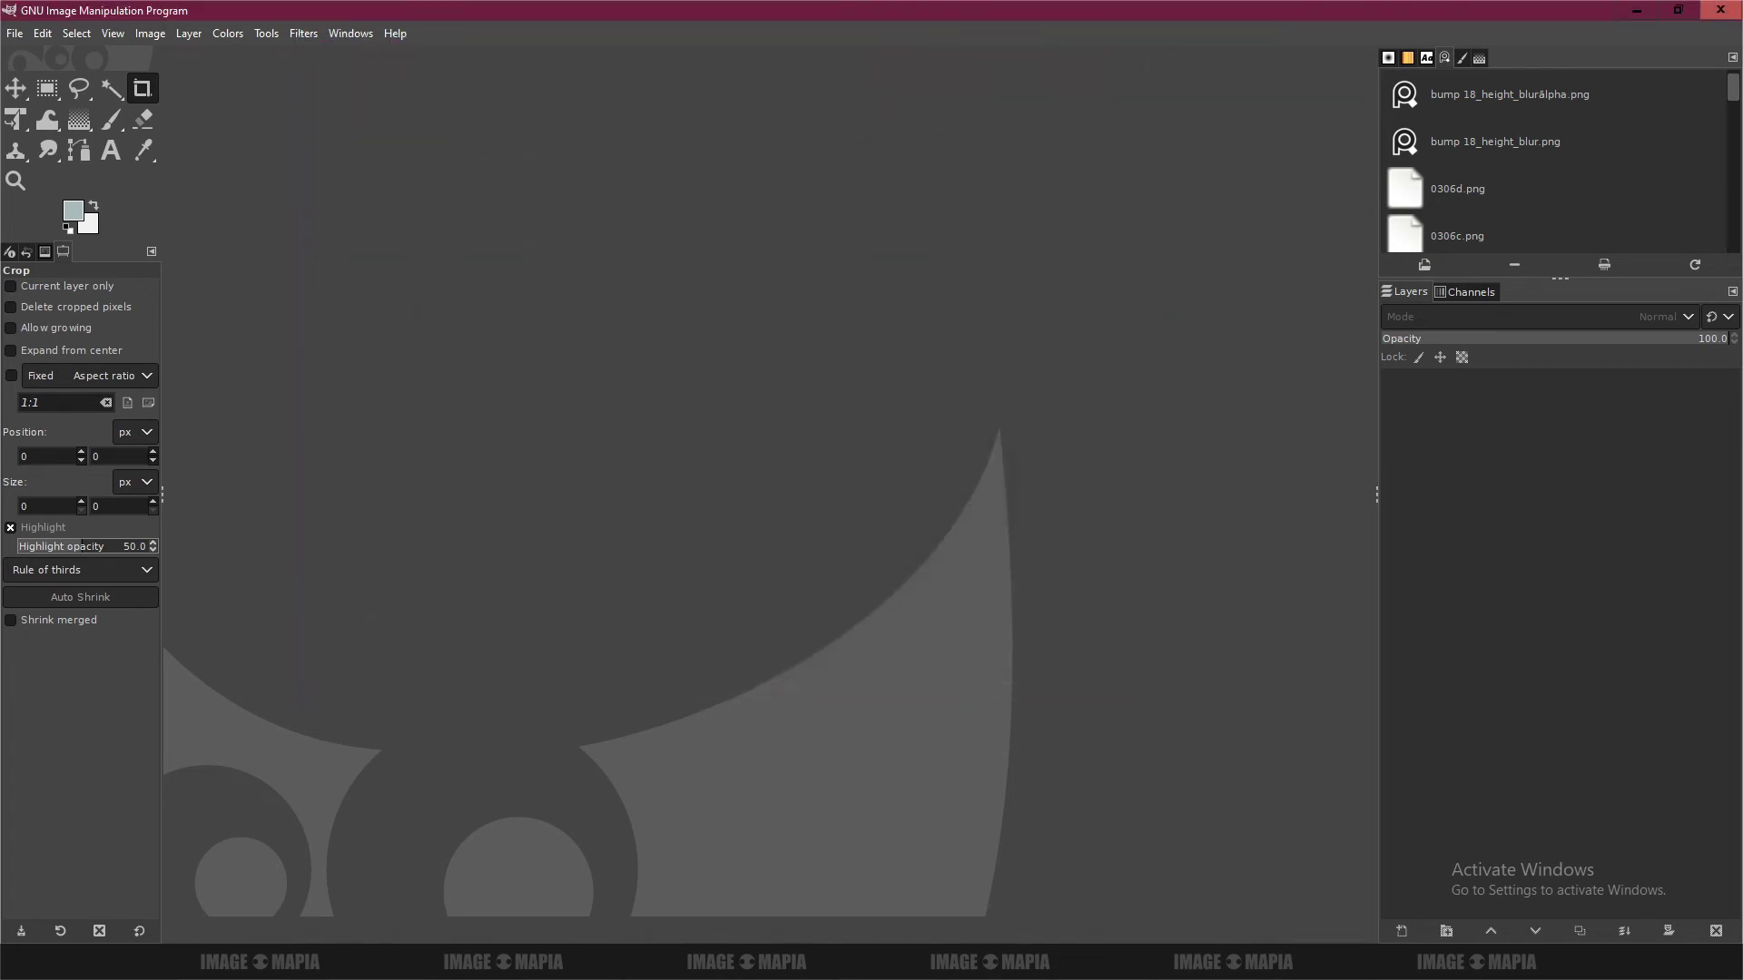
Step: Open the raw photo IMG_0962.CR2 from the daraktable folder in GIMP and minimize the folder window
mouse_move(994, 962)
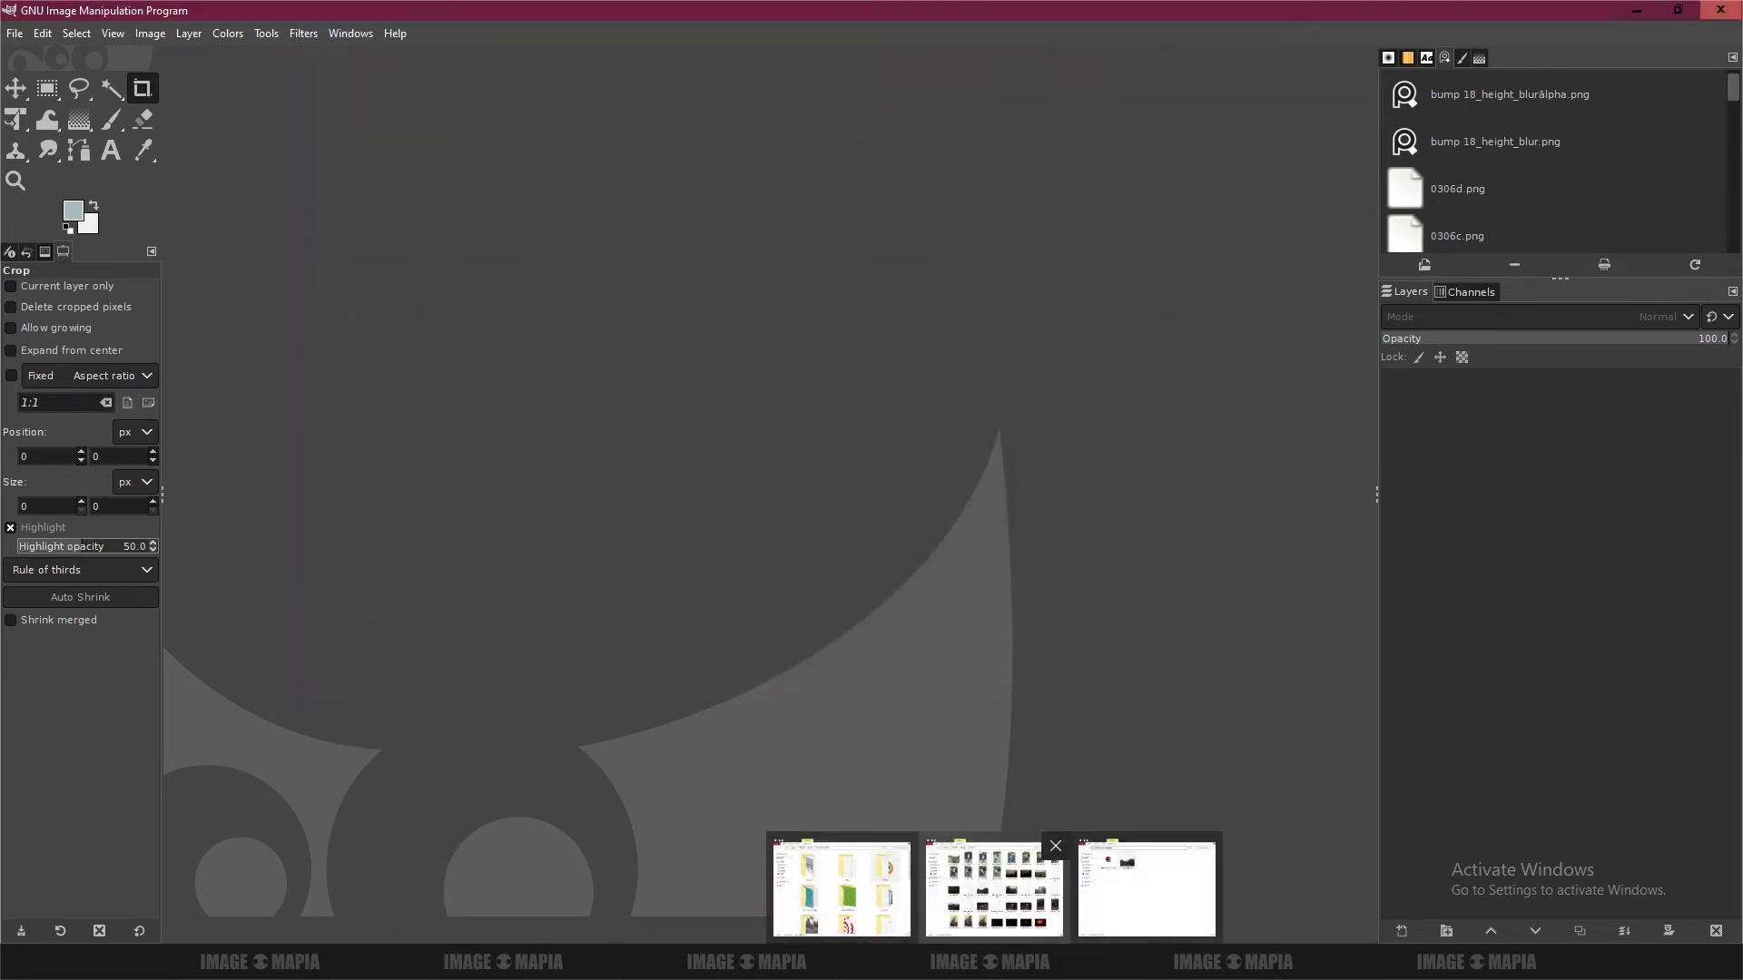
left_click(997, 891)
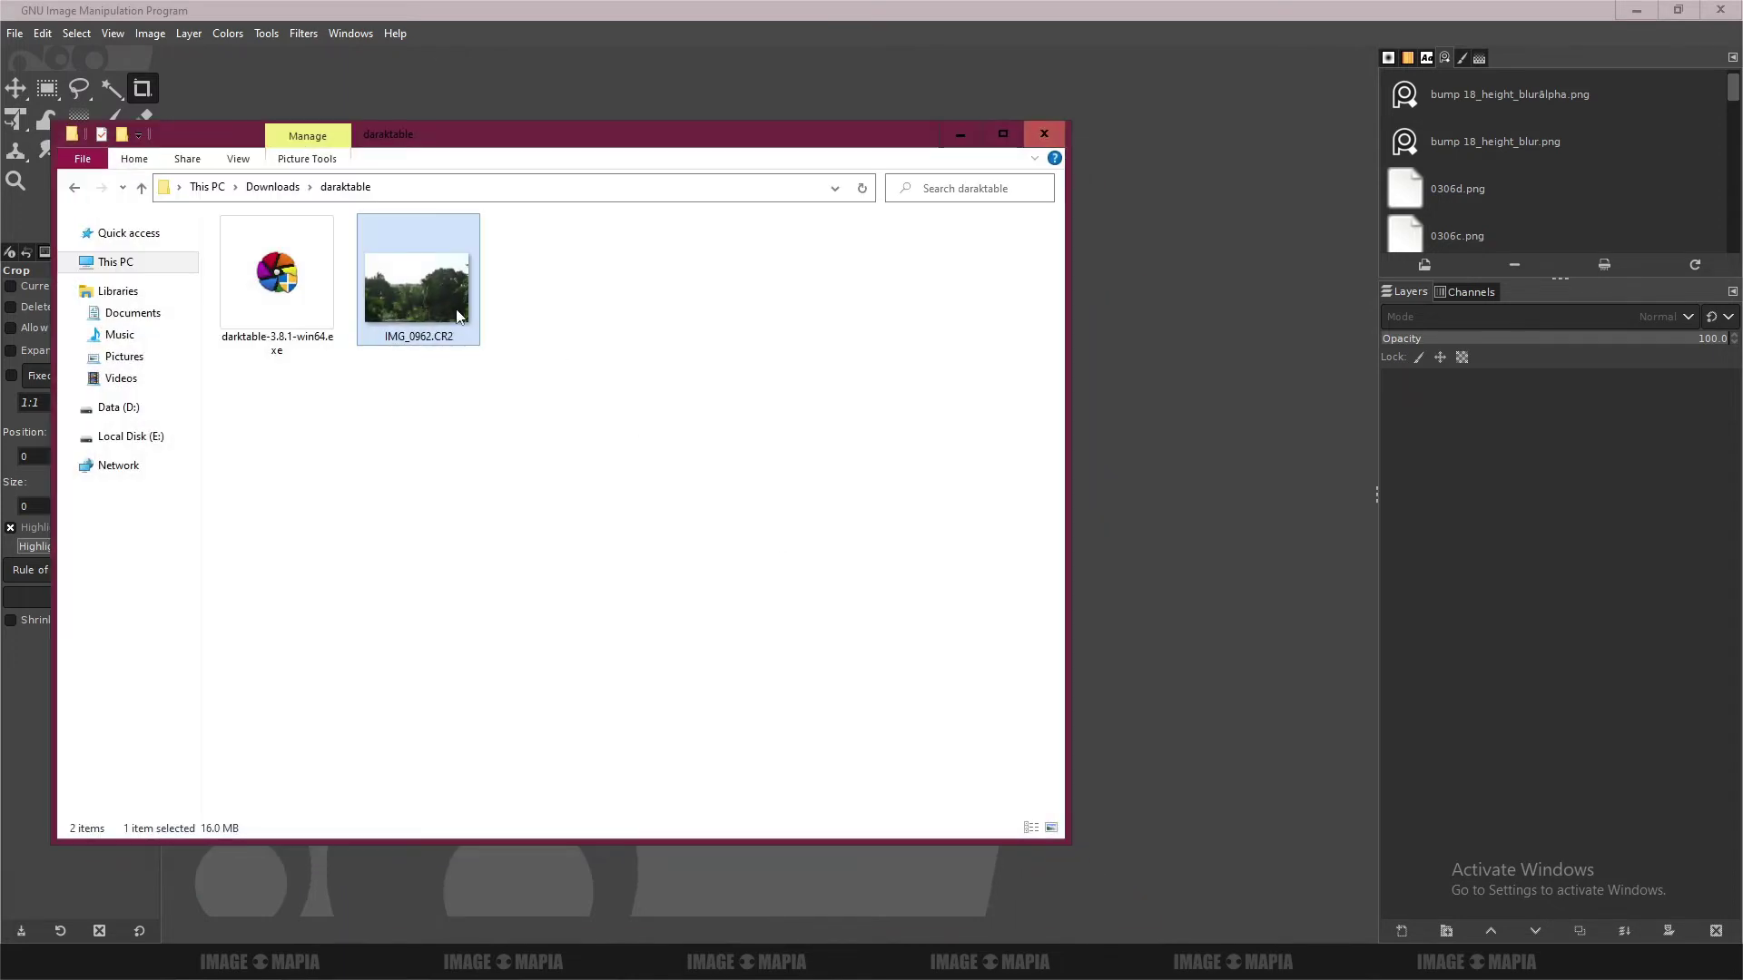
left_click_drag(433, 302, 1205, 455)
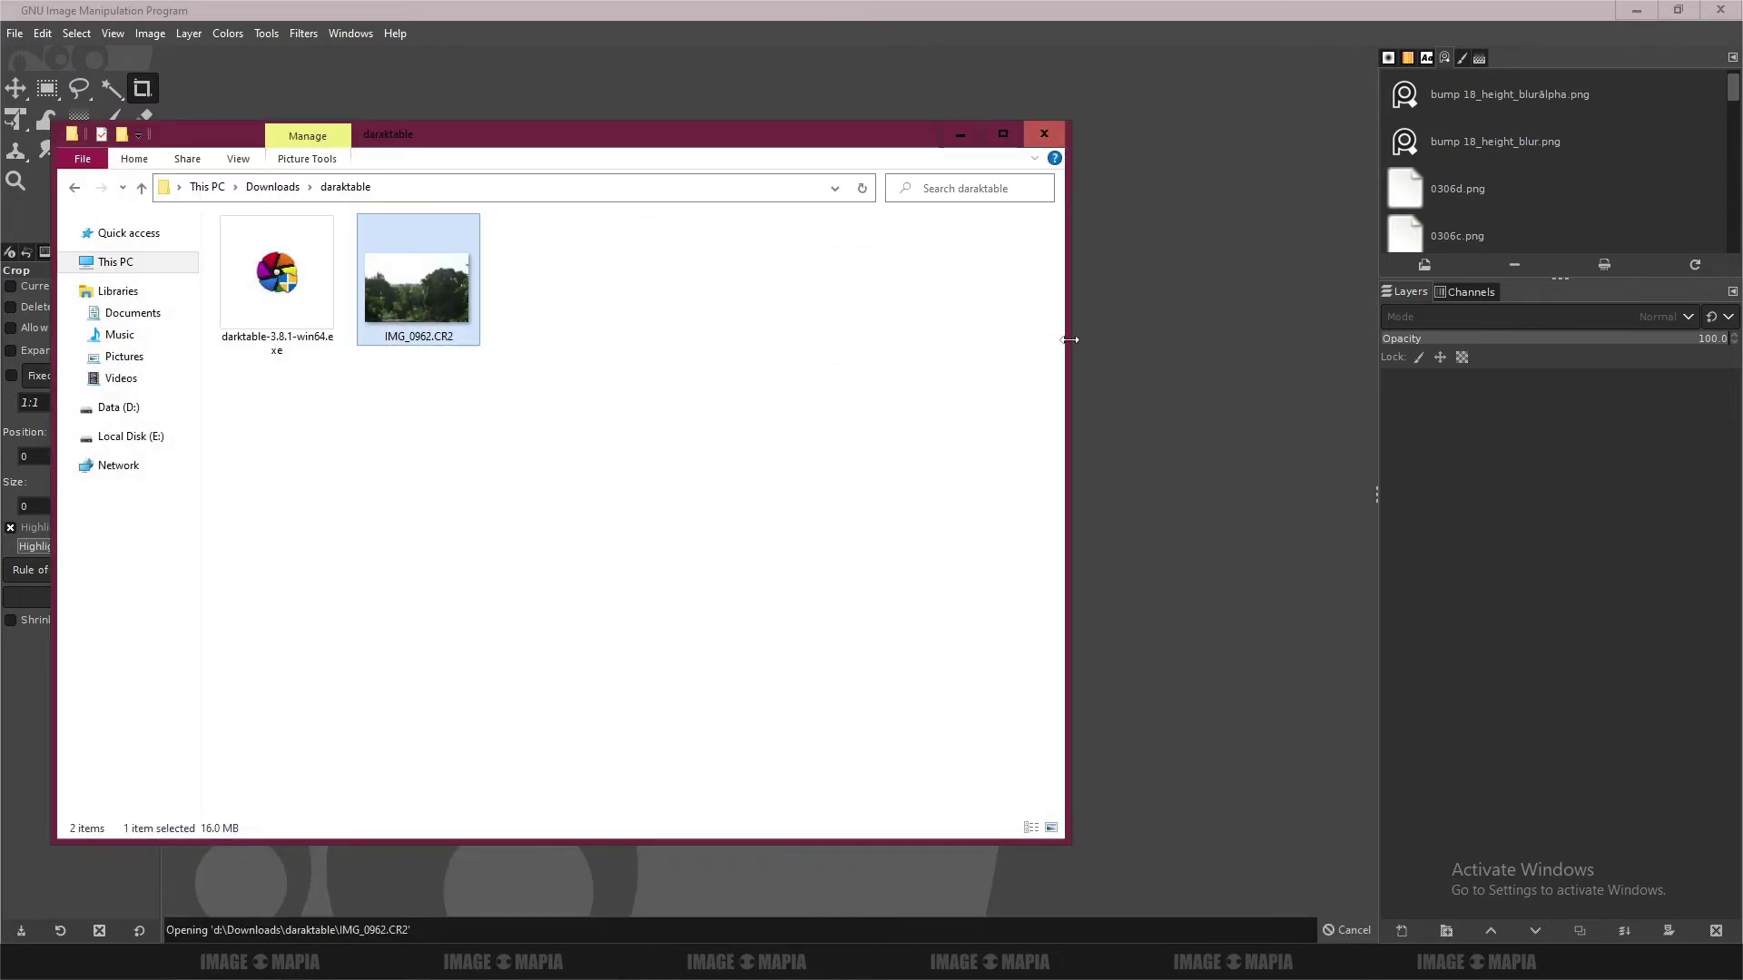
left_click(960, 134)
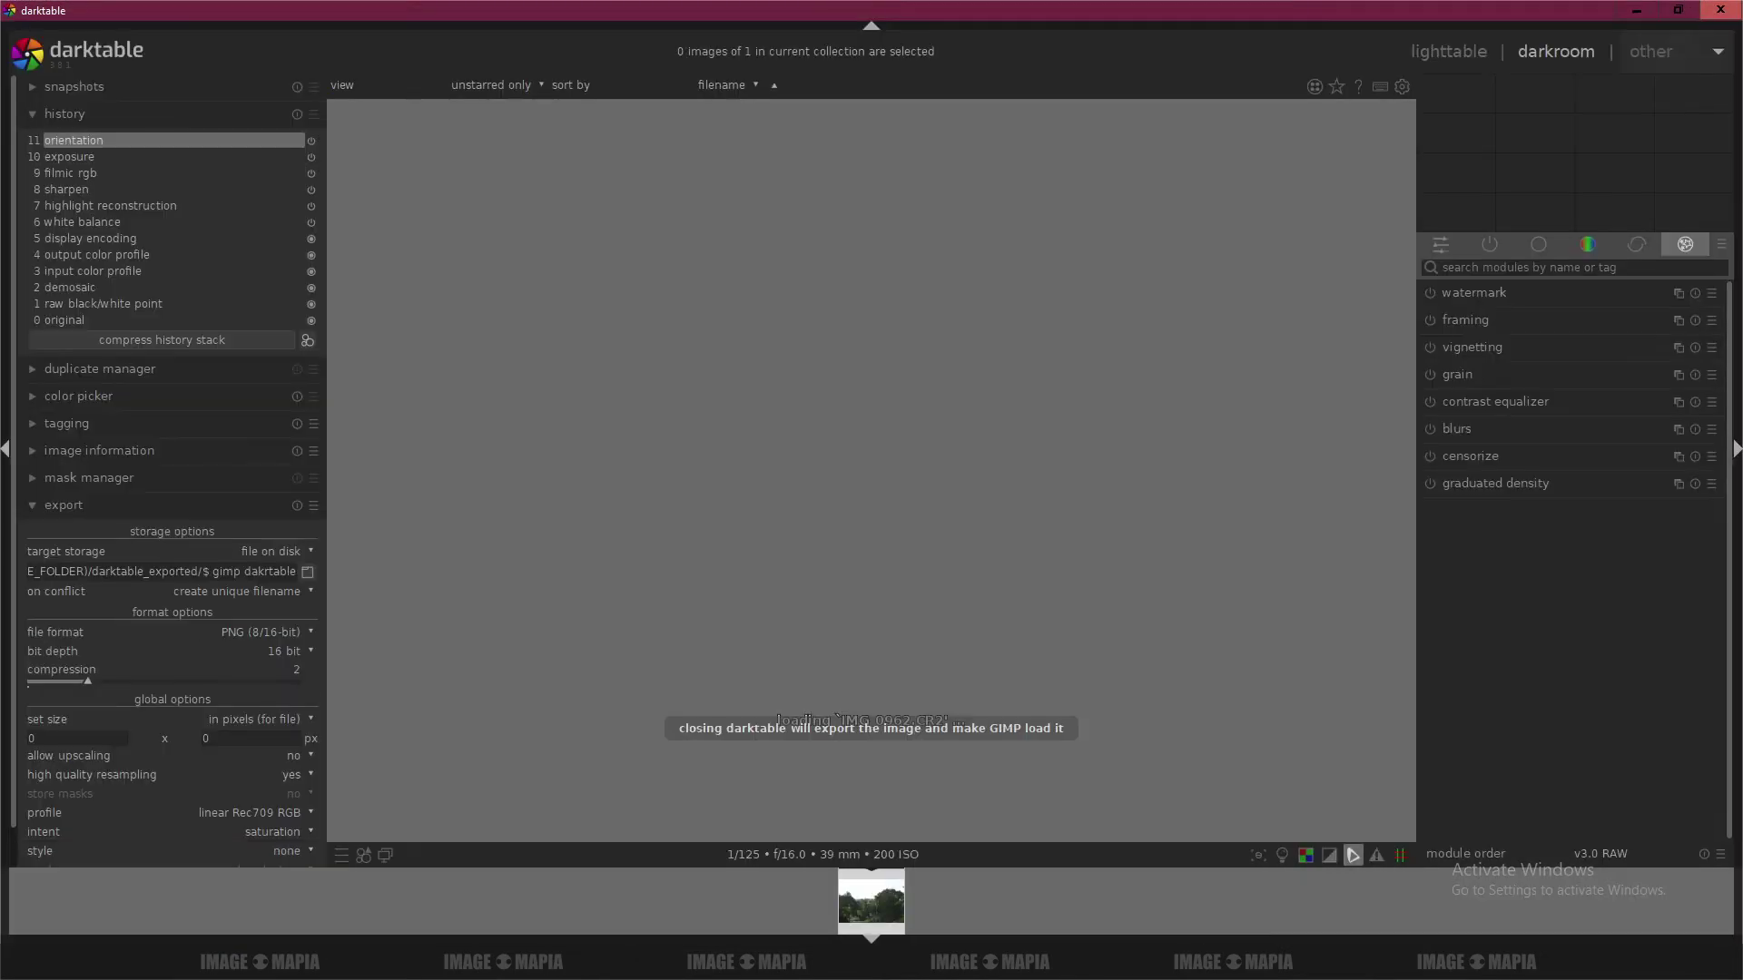
Step: Switch to the Notepad note and add the line "done GIMP is syncronized with DARKTABLE"
key("alt+Tab")
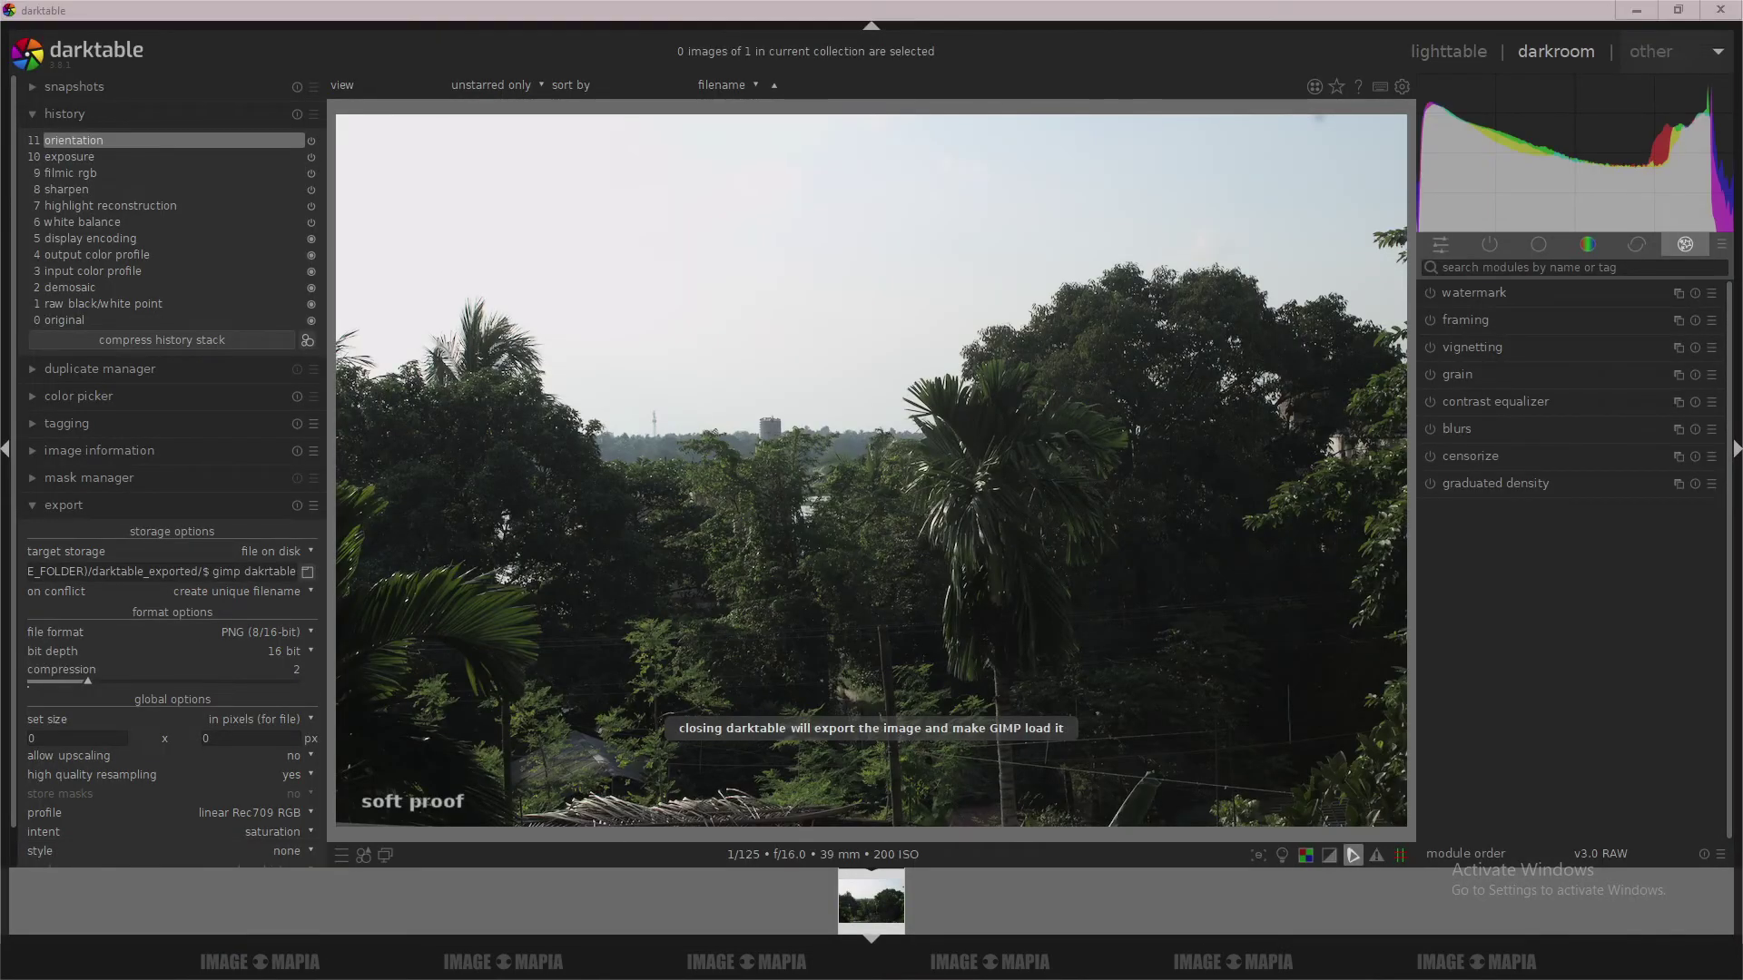
key("Return")
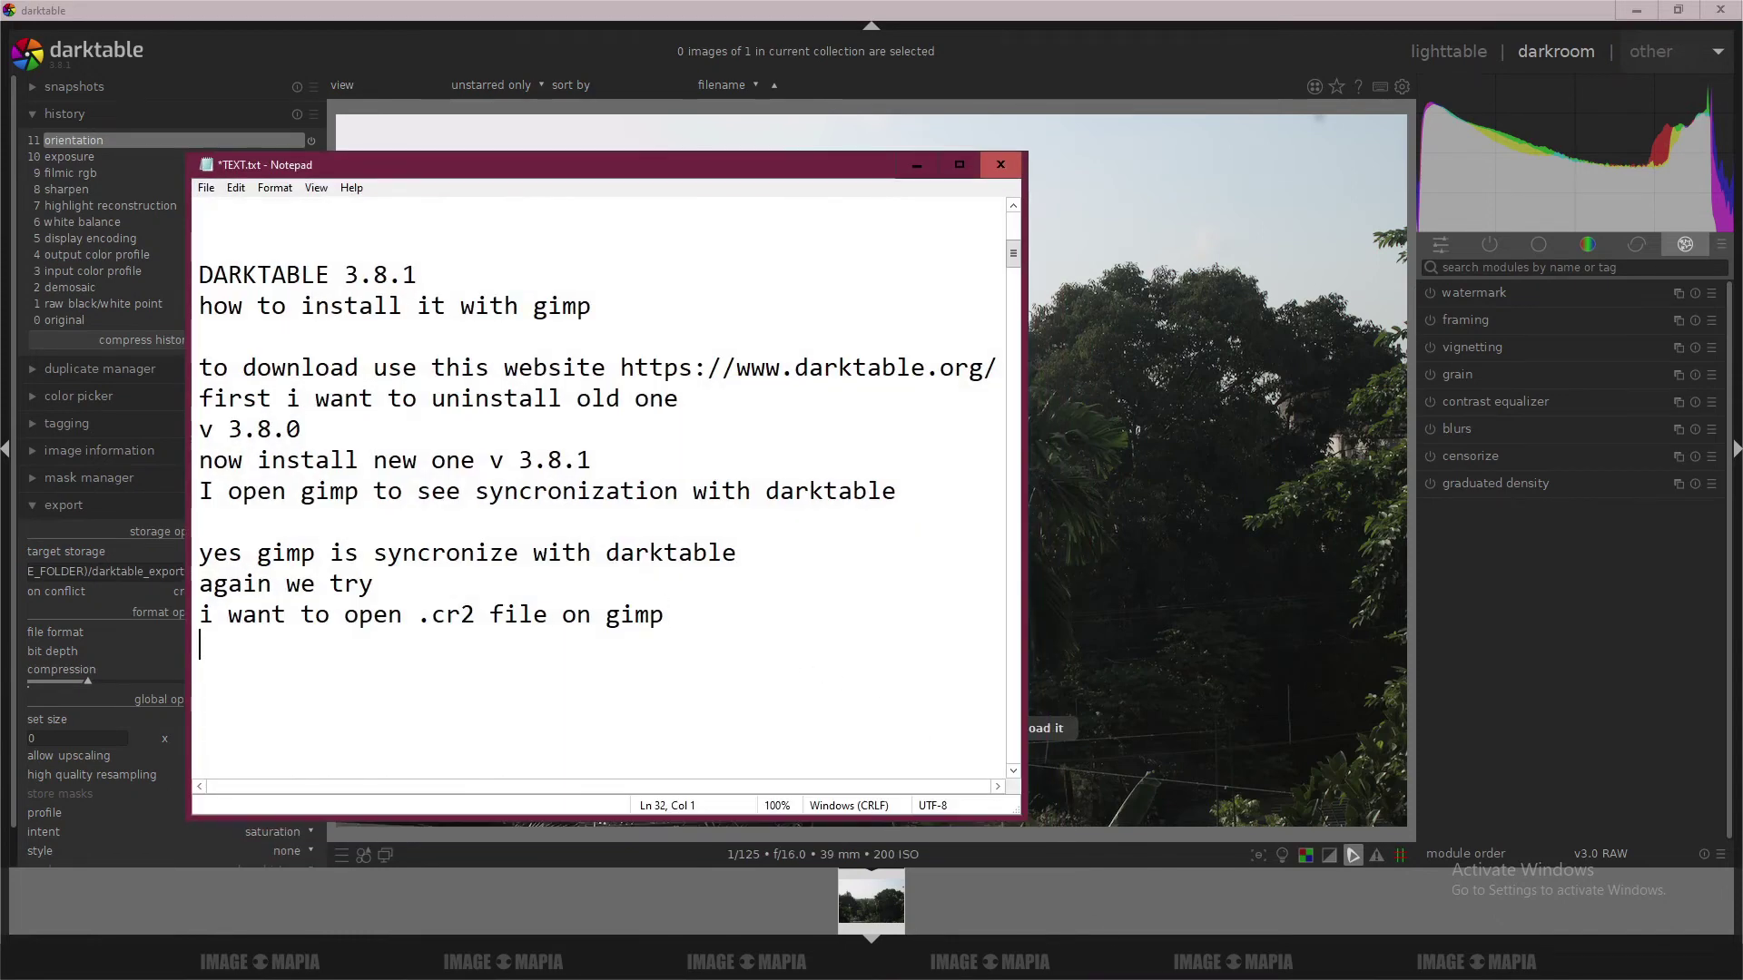
type("done")
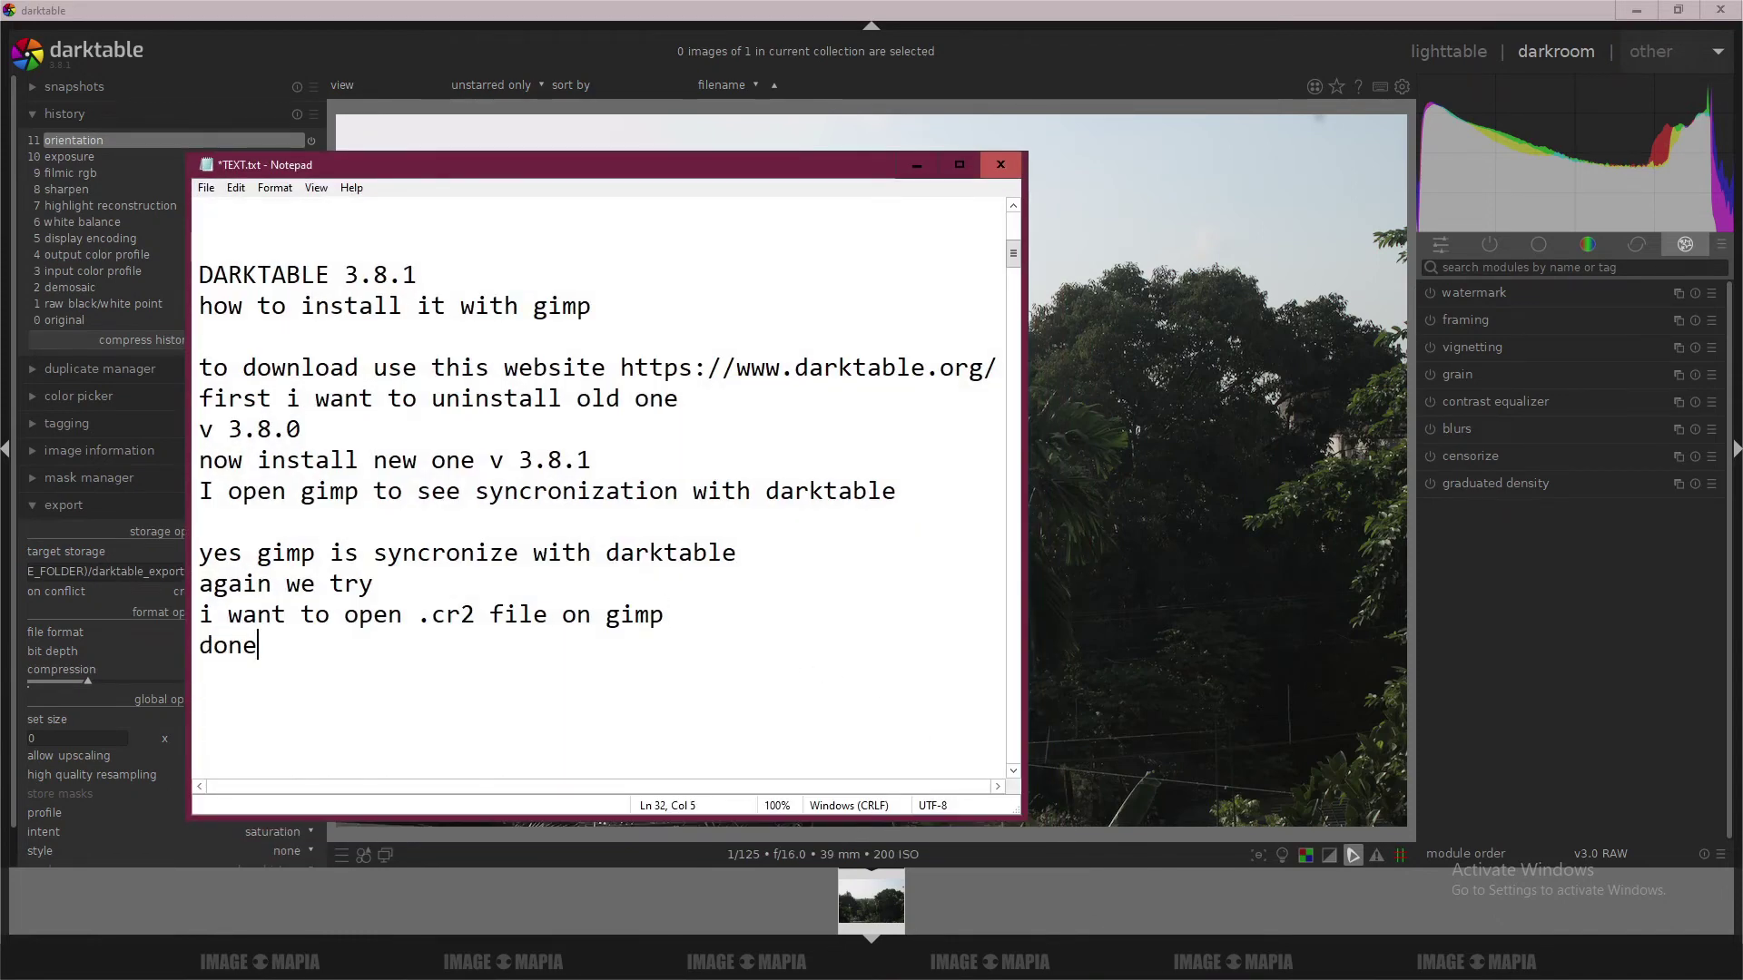
type(" it")
key("BackSpace")
key("BackSpace")
type("GIMP IS")
key("BackSpace")
key("BackSpace")
key("BackSpace")
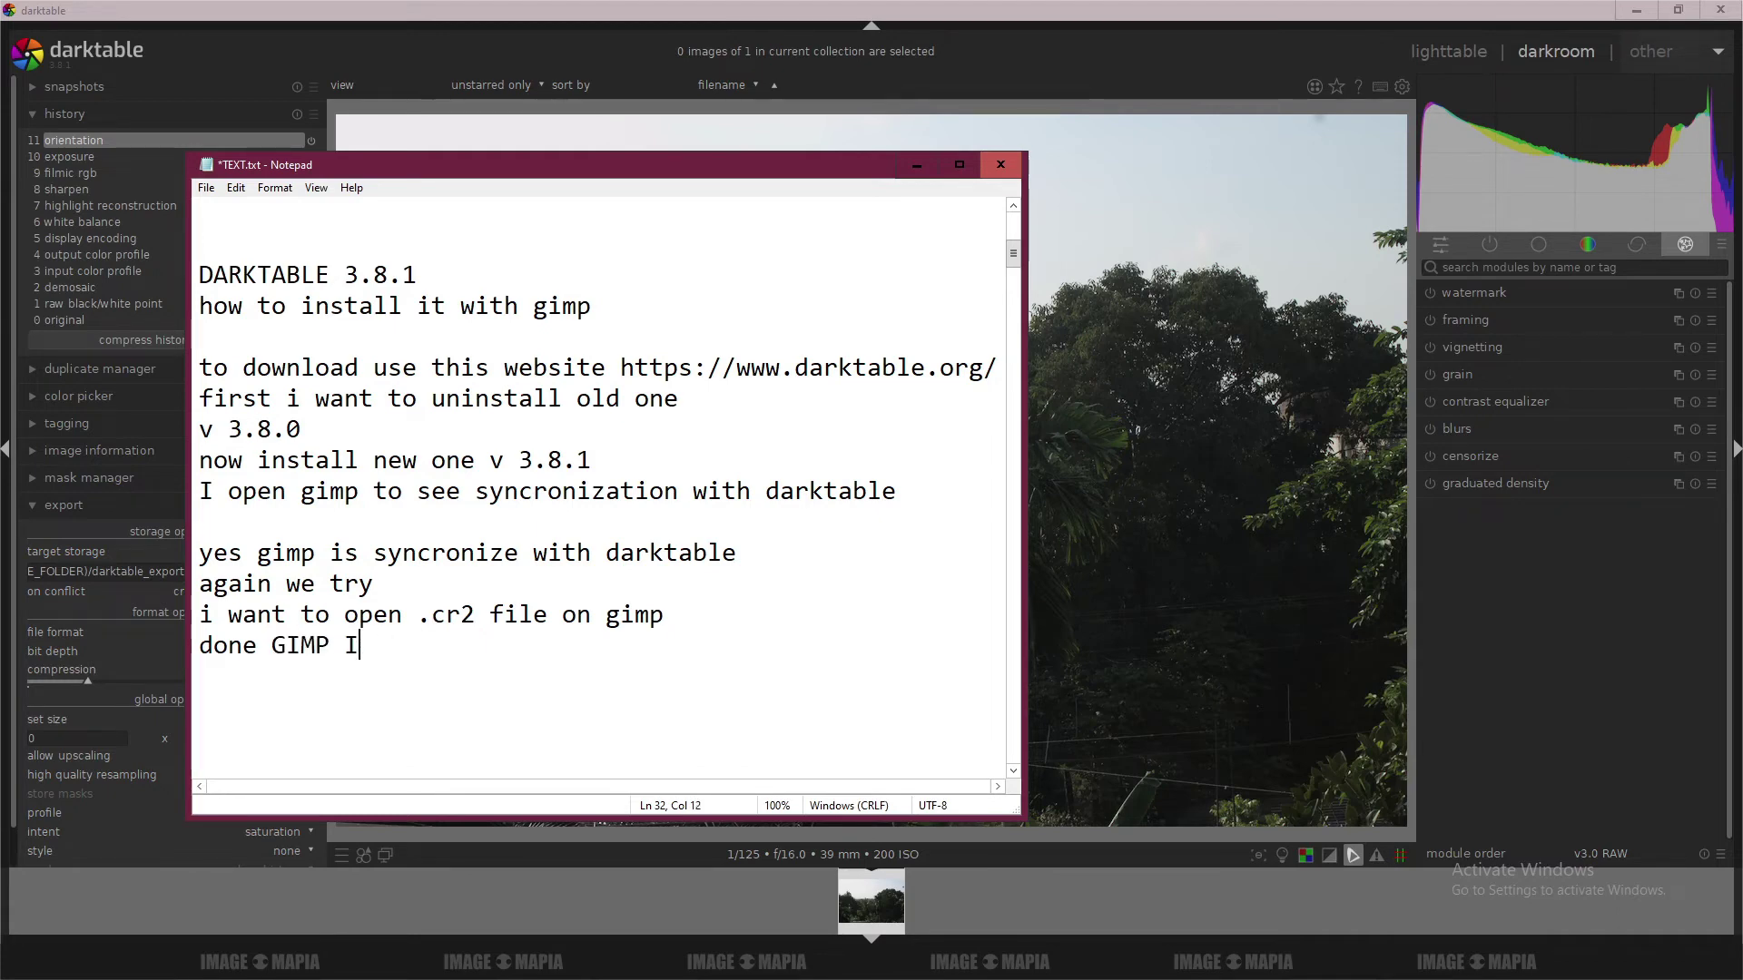
type("is syncronized wi")
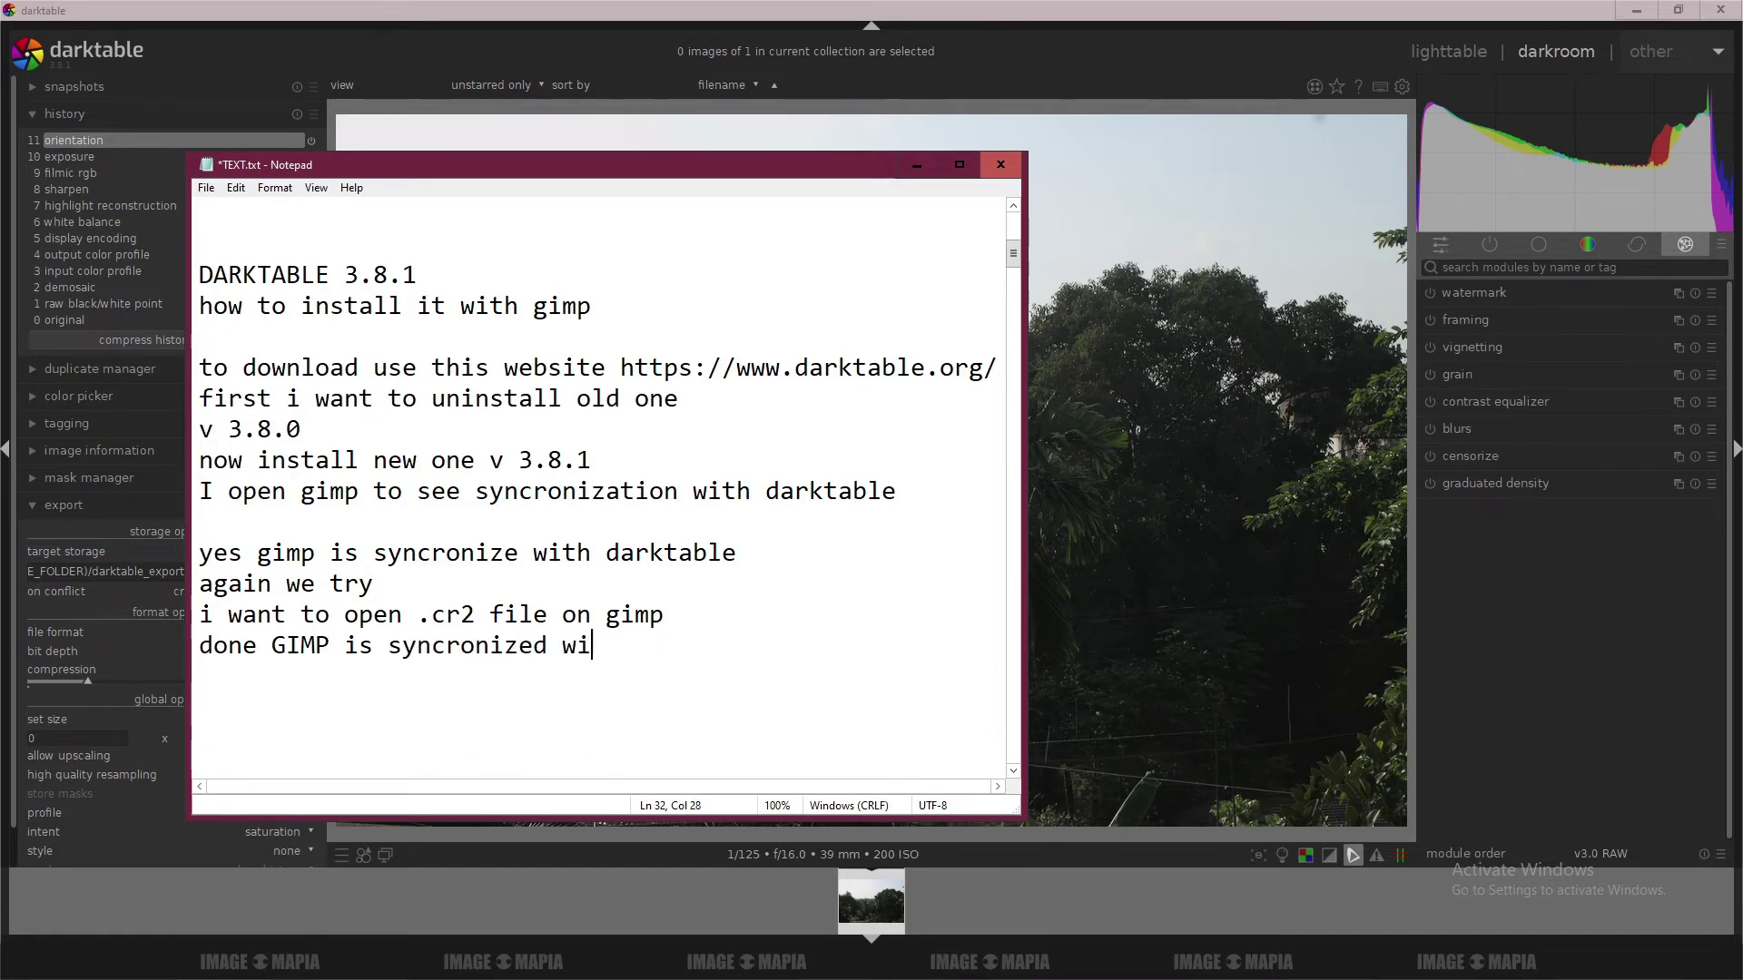
type("th DARKTABLE")
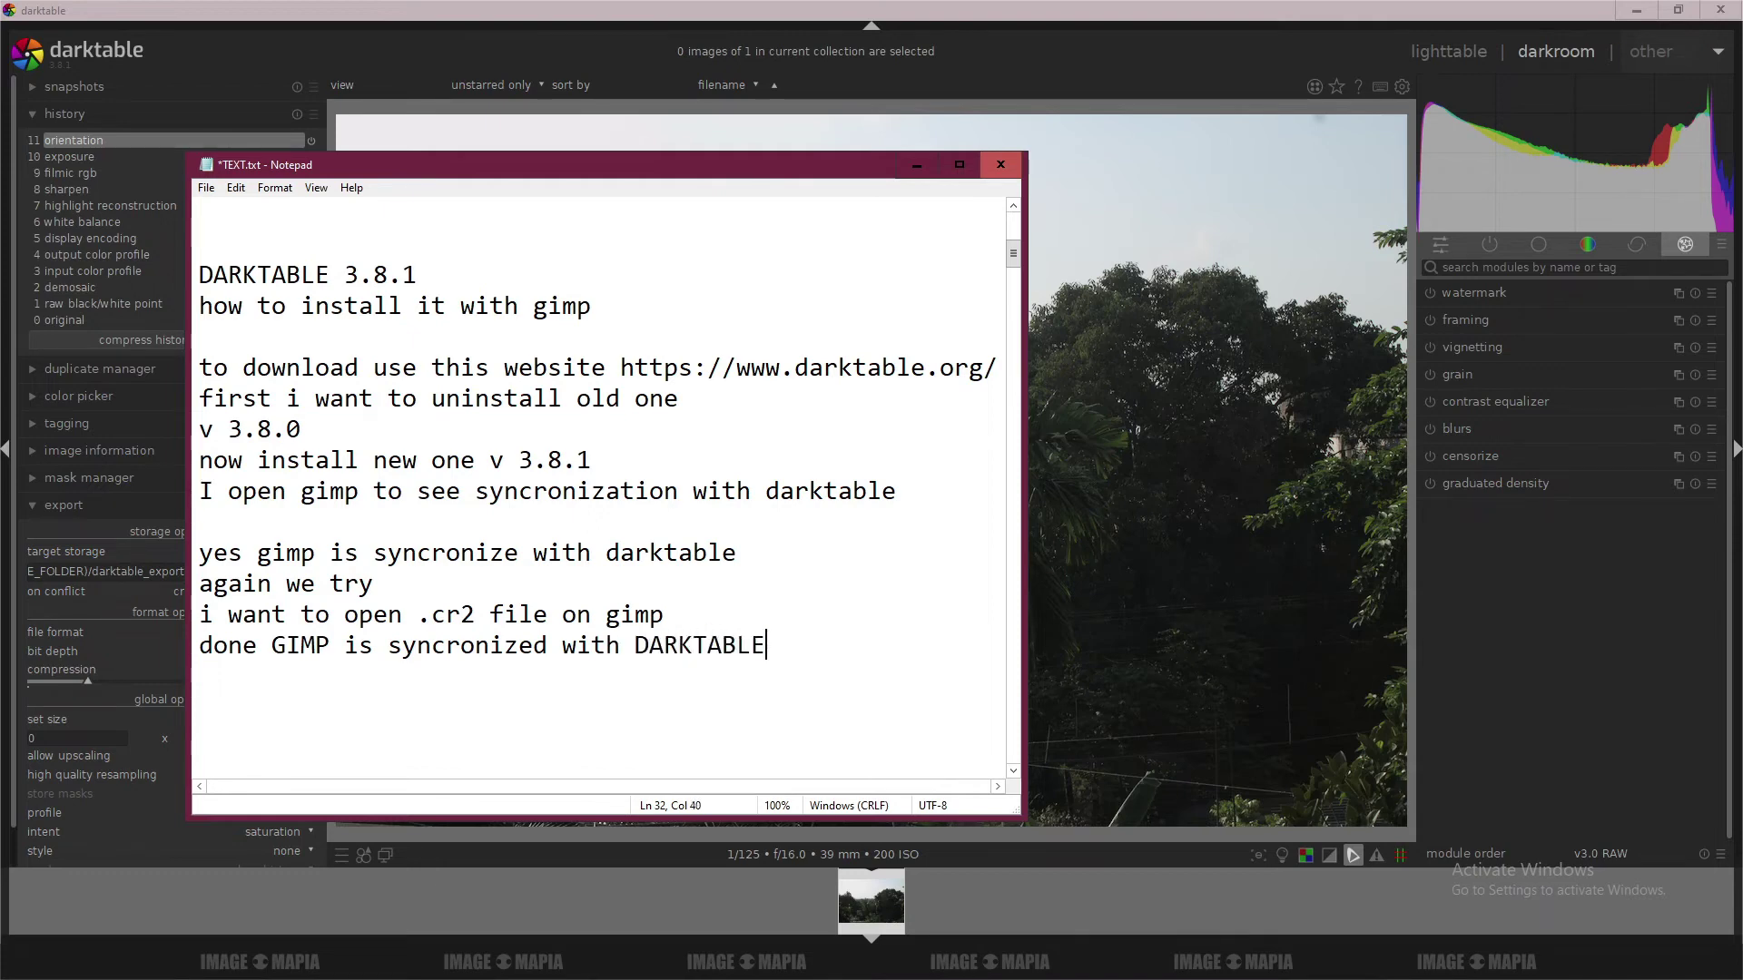
Step: Add the line "if I save it open on GIMP" to the note and minimize Notepad to return to darktable
key("Return")
type("if I save it opne on")
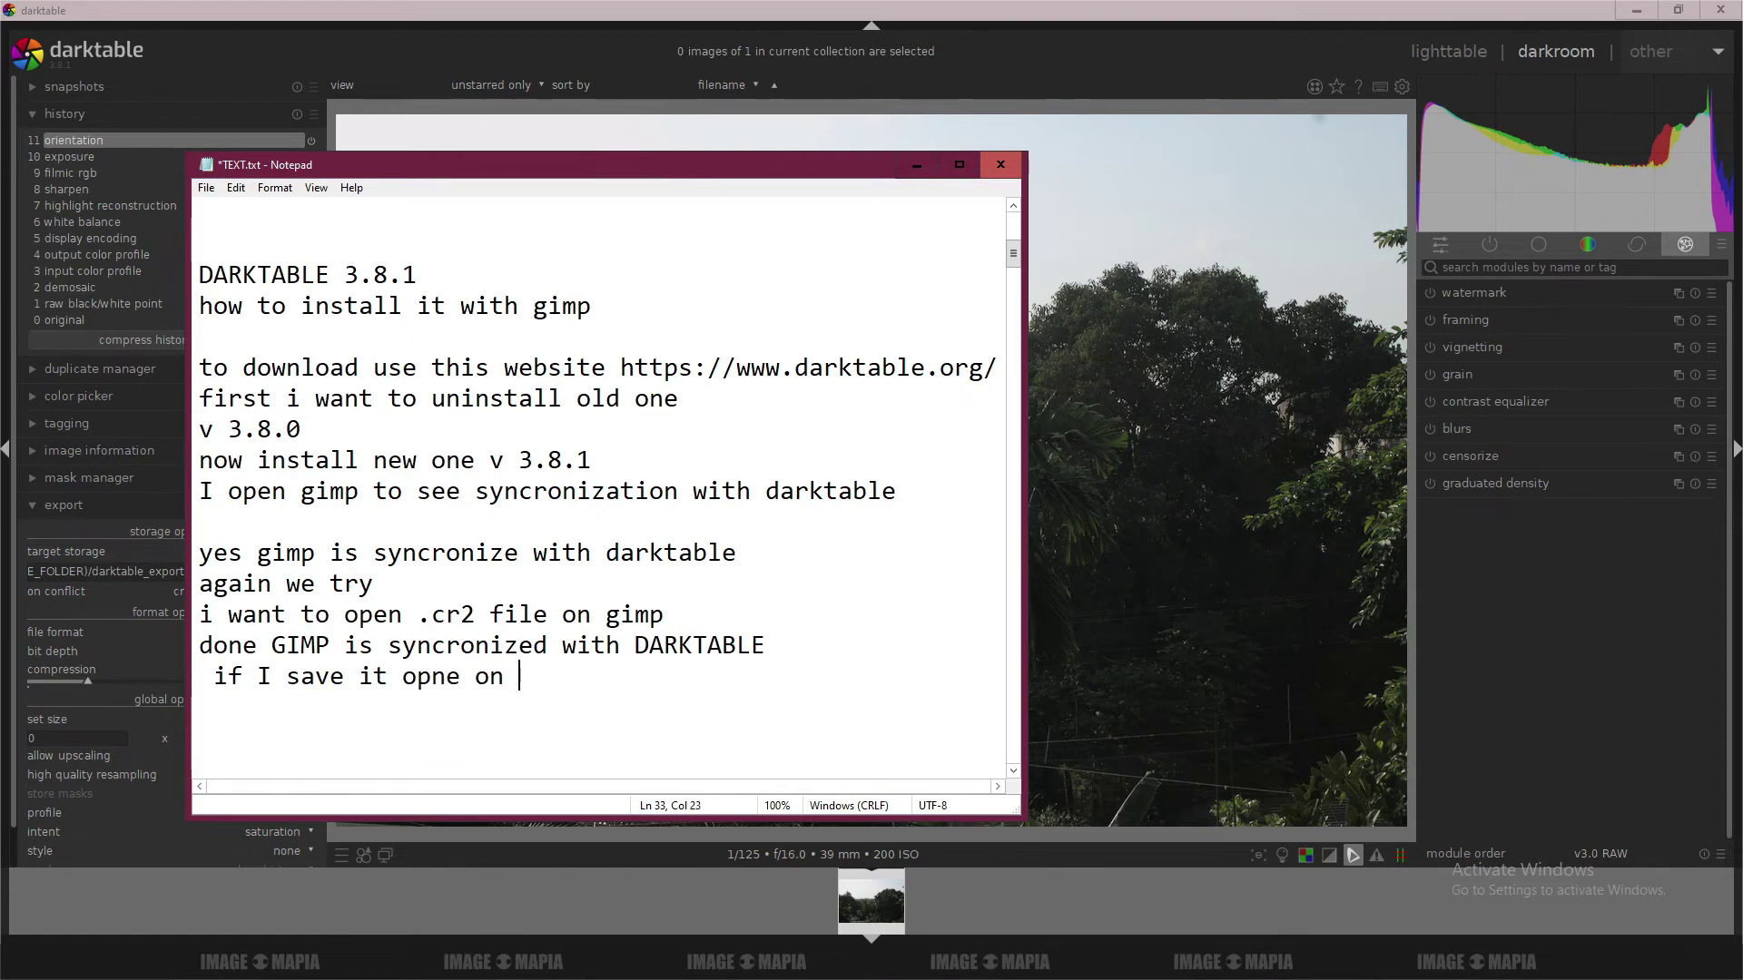
key("BackSpace")
key("BackSpace")
key("BackSpace")
key("BackSpace")
key("BackSpace")
type("en on GIMP")
key("Return")
key("Return")
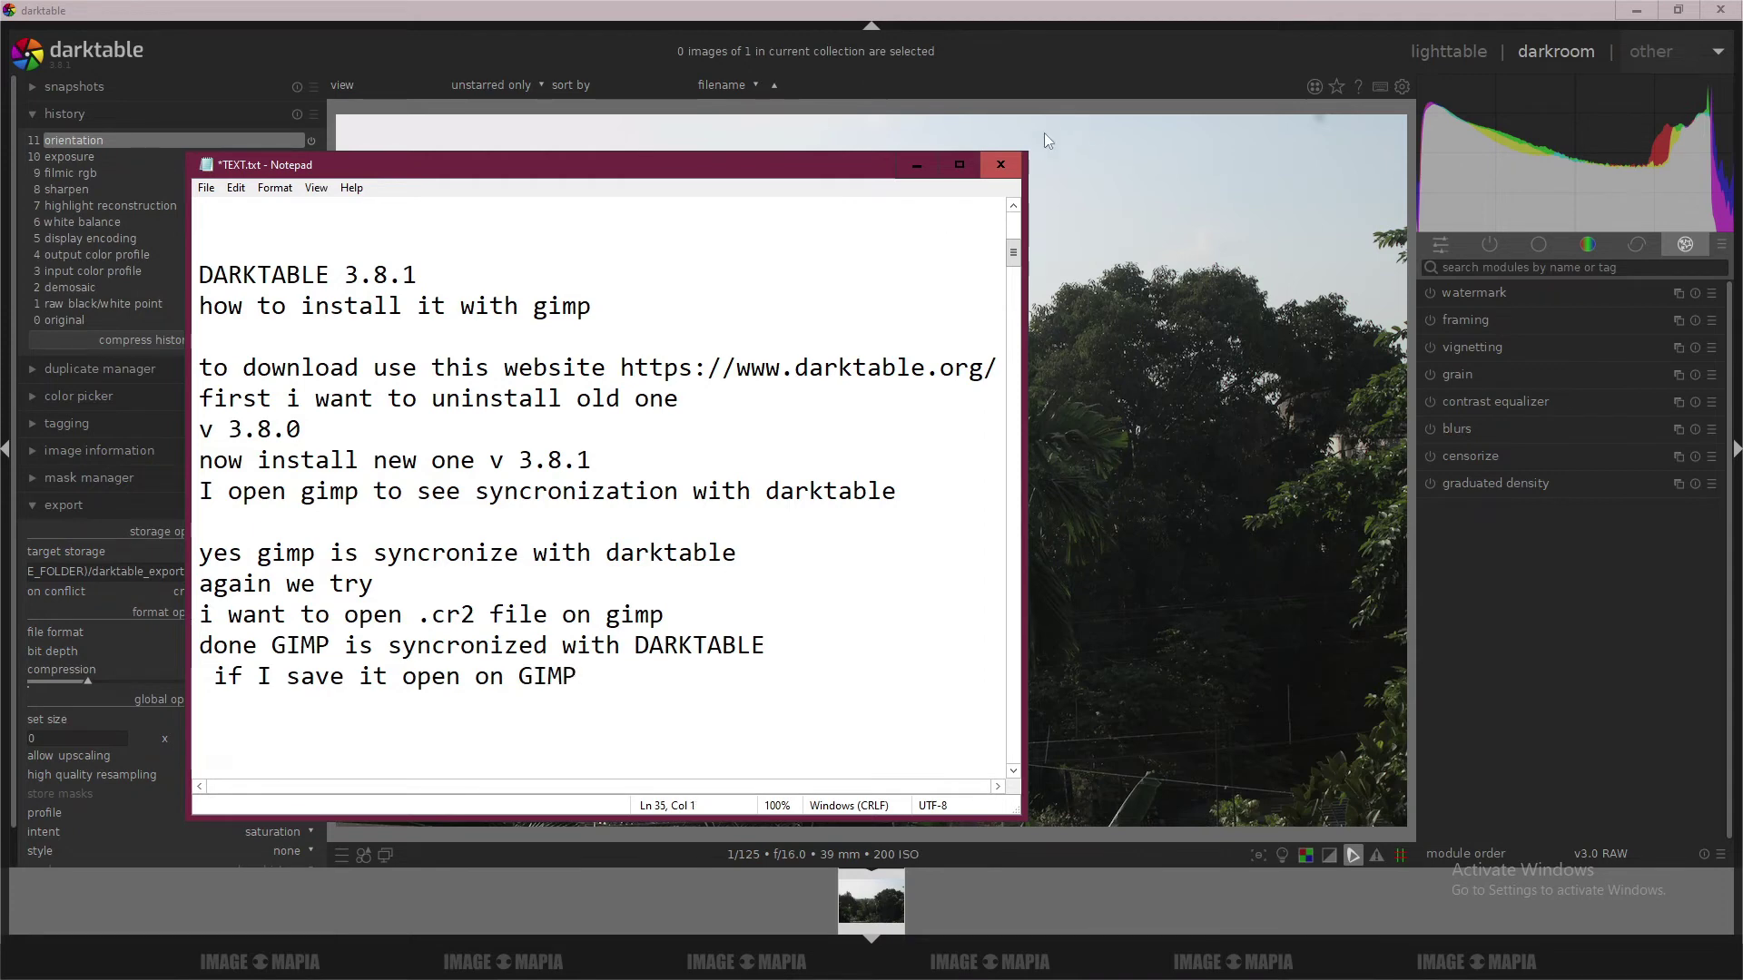
left_click(917, 164)
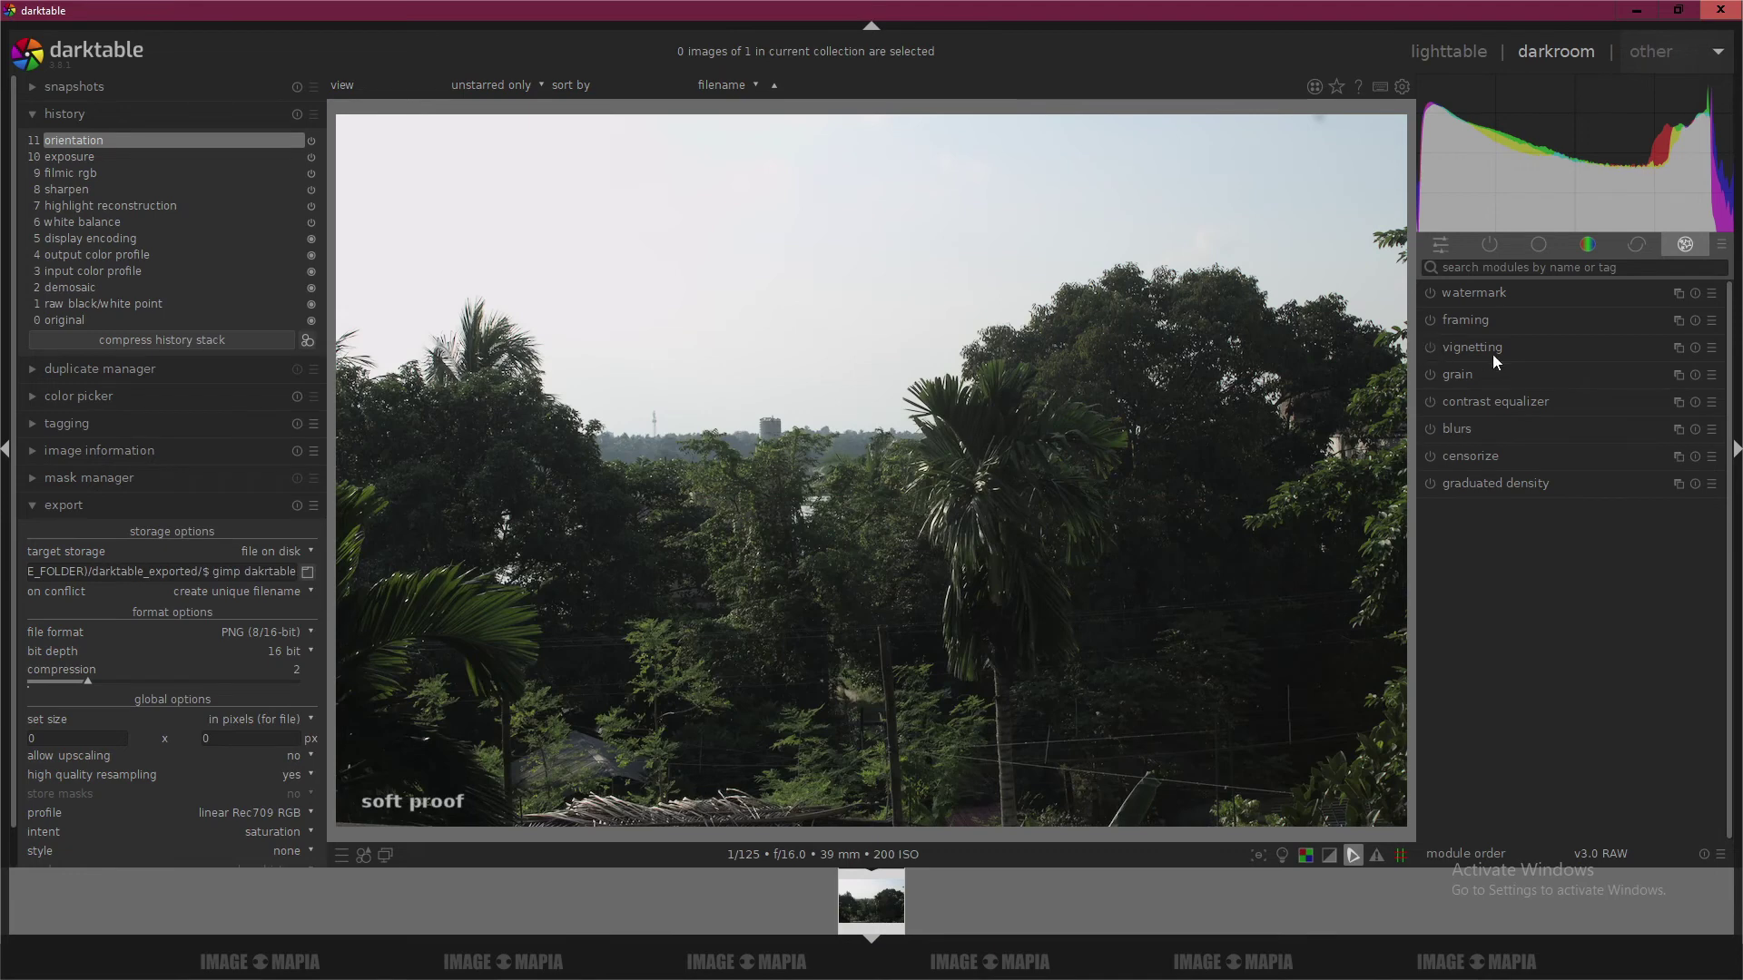
Step: In the exposure module, set exposure to 1.67 EV, black level correction to 0.0063 and clipping threshold to 0.056%
left_click(1539, 245)
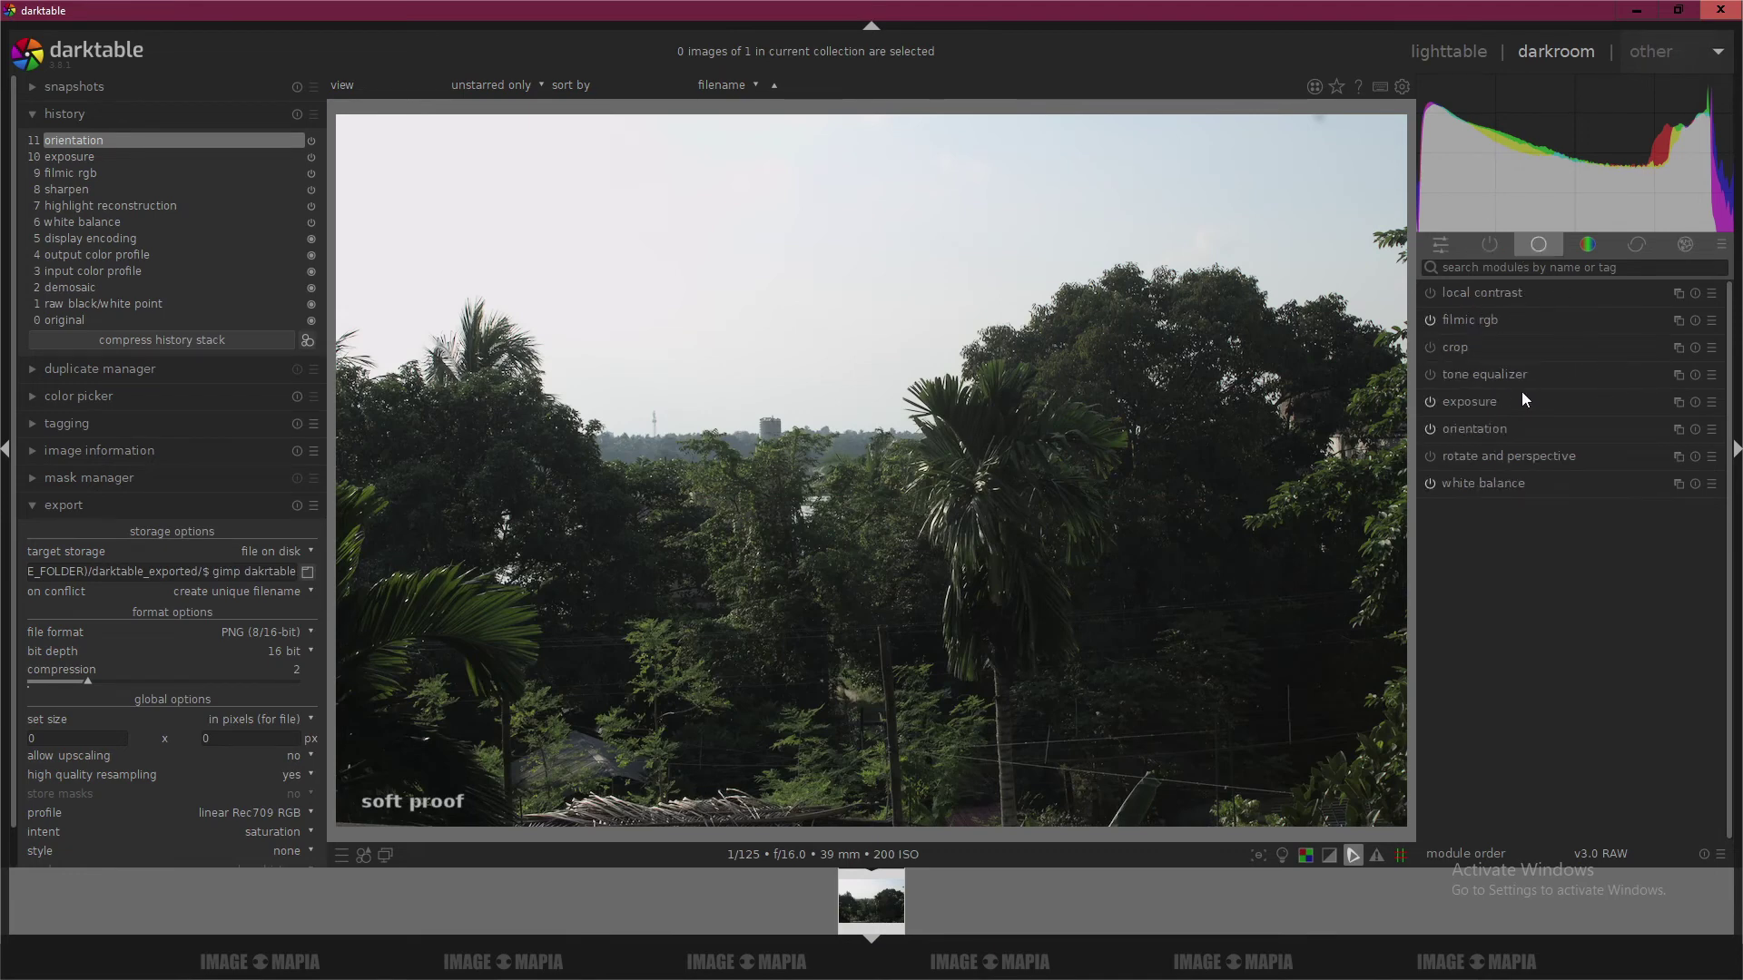
left_click(1497, 401)
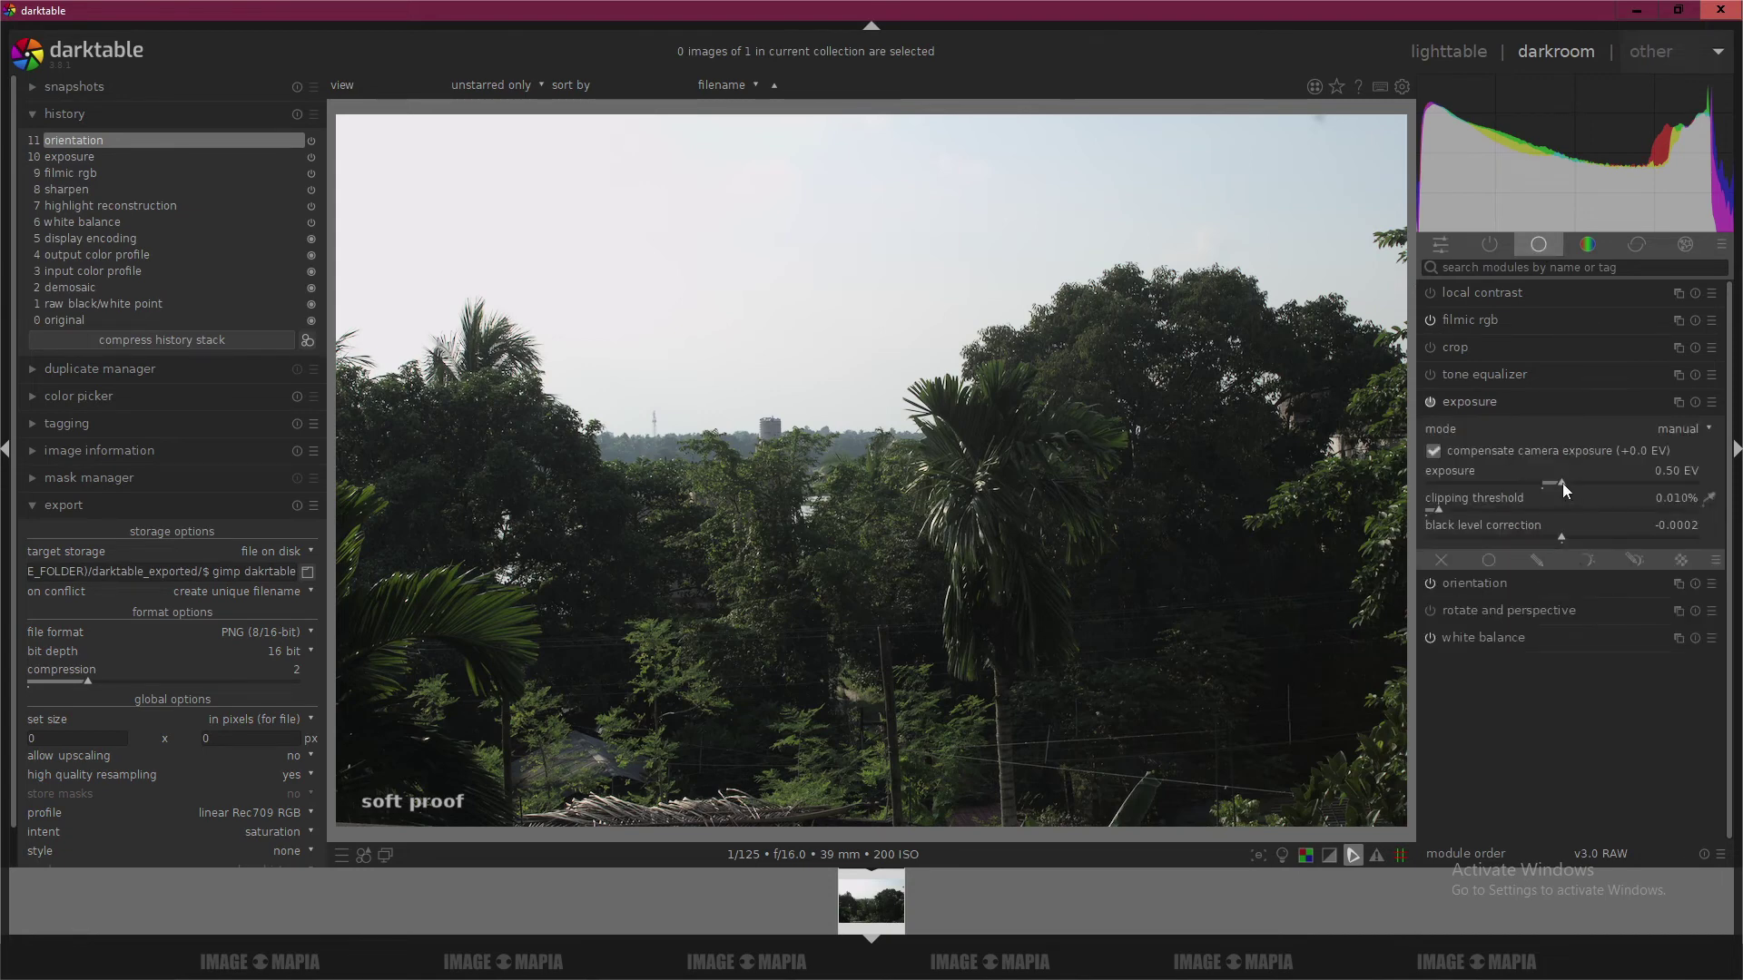
left_click_drag(1561, 483, 1609, 474)
left_click_drag(1560, 535, 1570, 532)
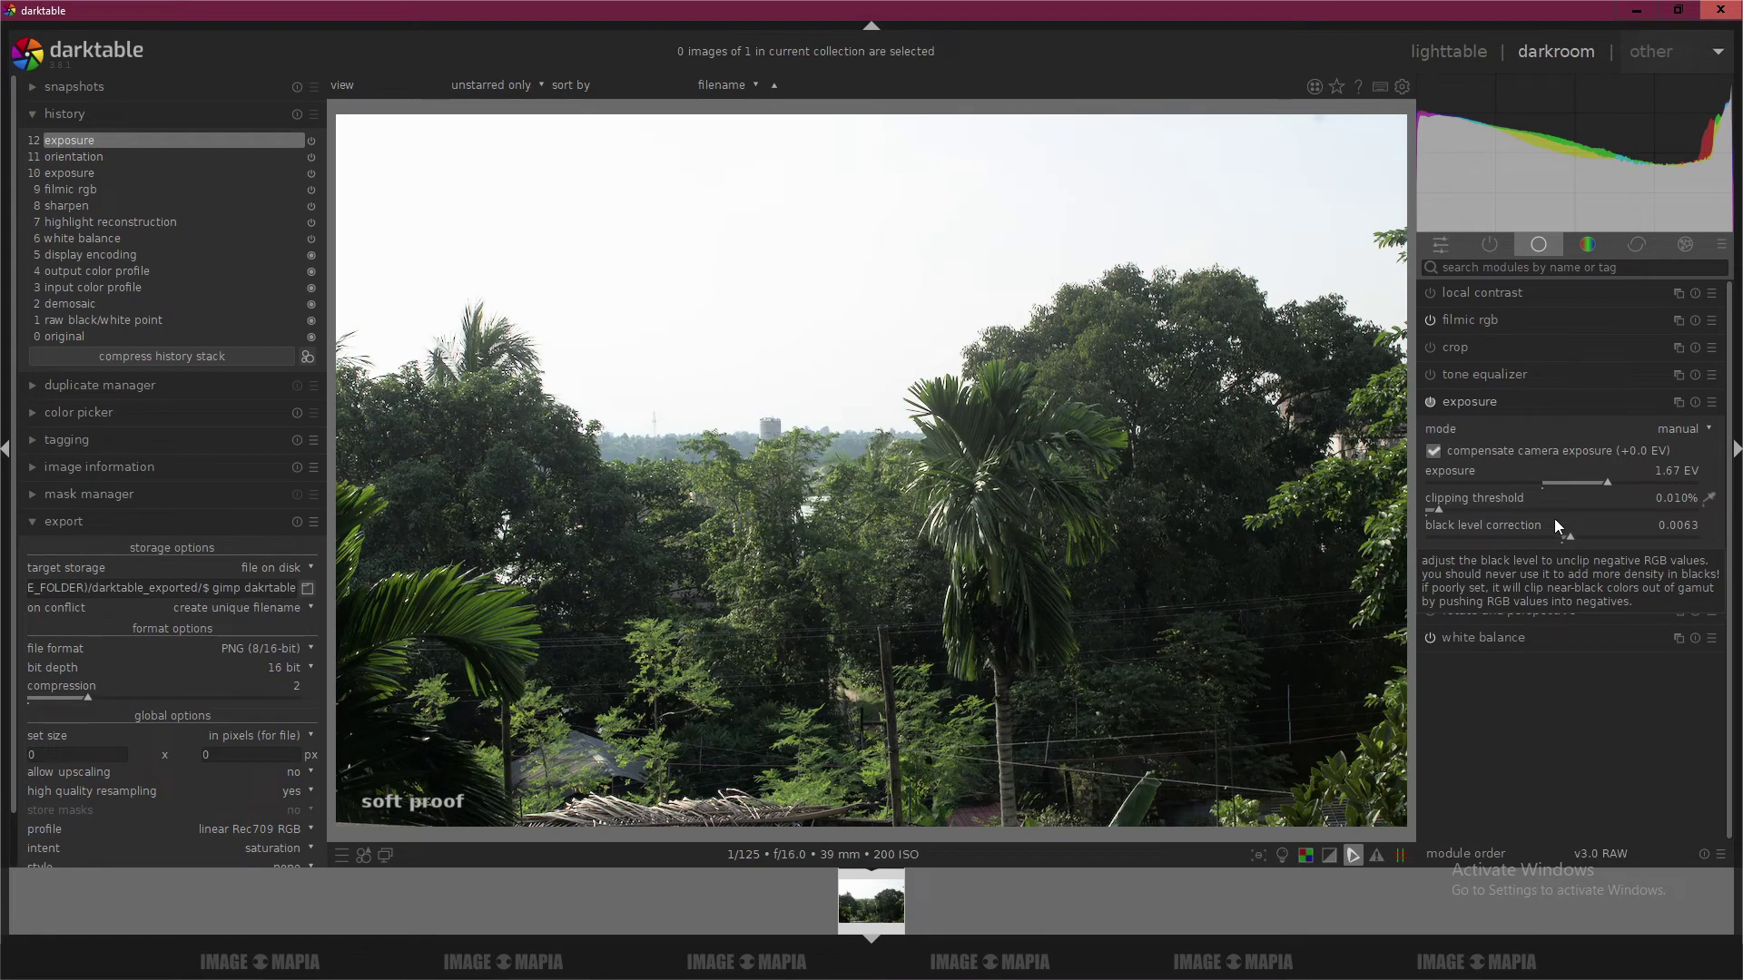
left_click(1440, 510)
left_click_drag(1440, 510, 1502, 509)
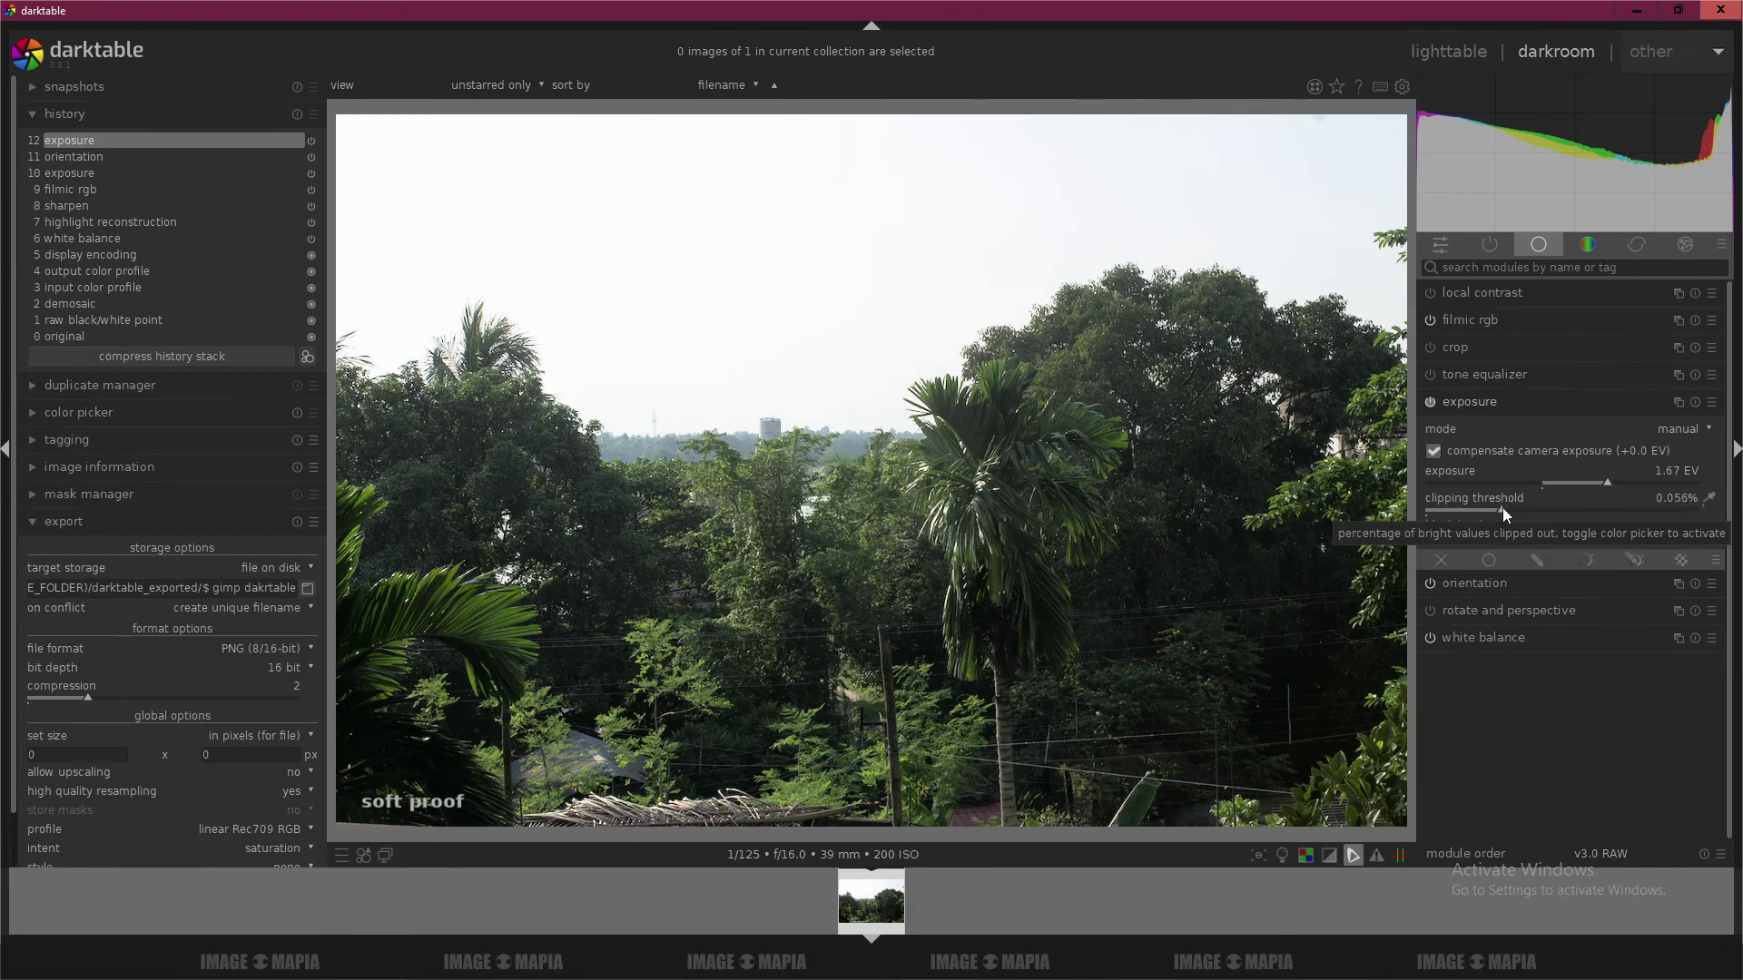
Step: Turn on the tone equalizer and adjust its darkest bands, from -8 EV to -6 EV
left_click(1484, 374)
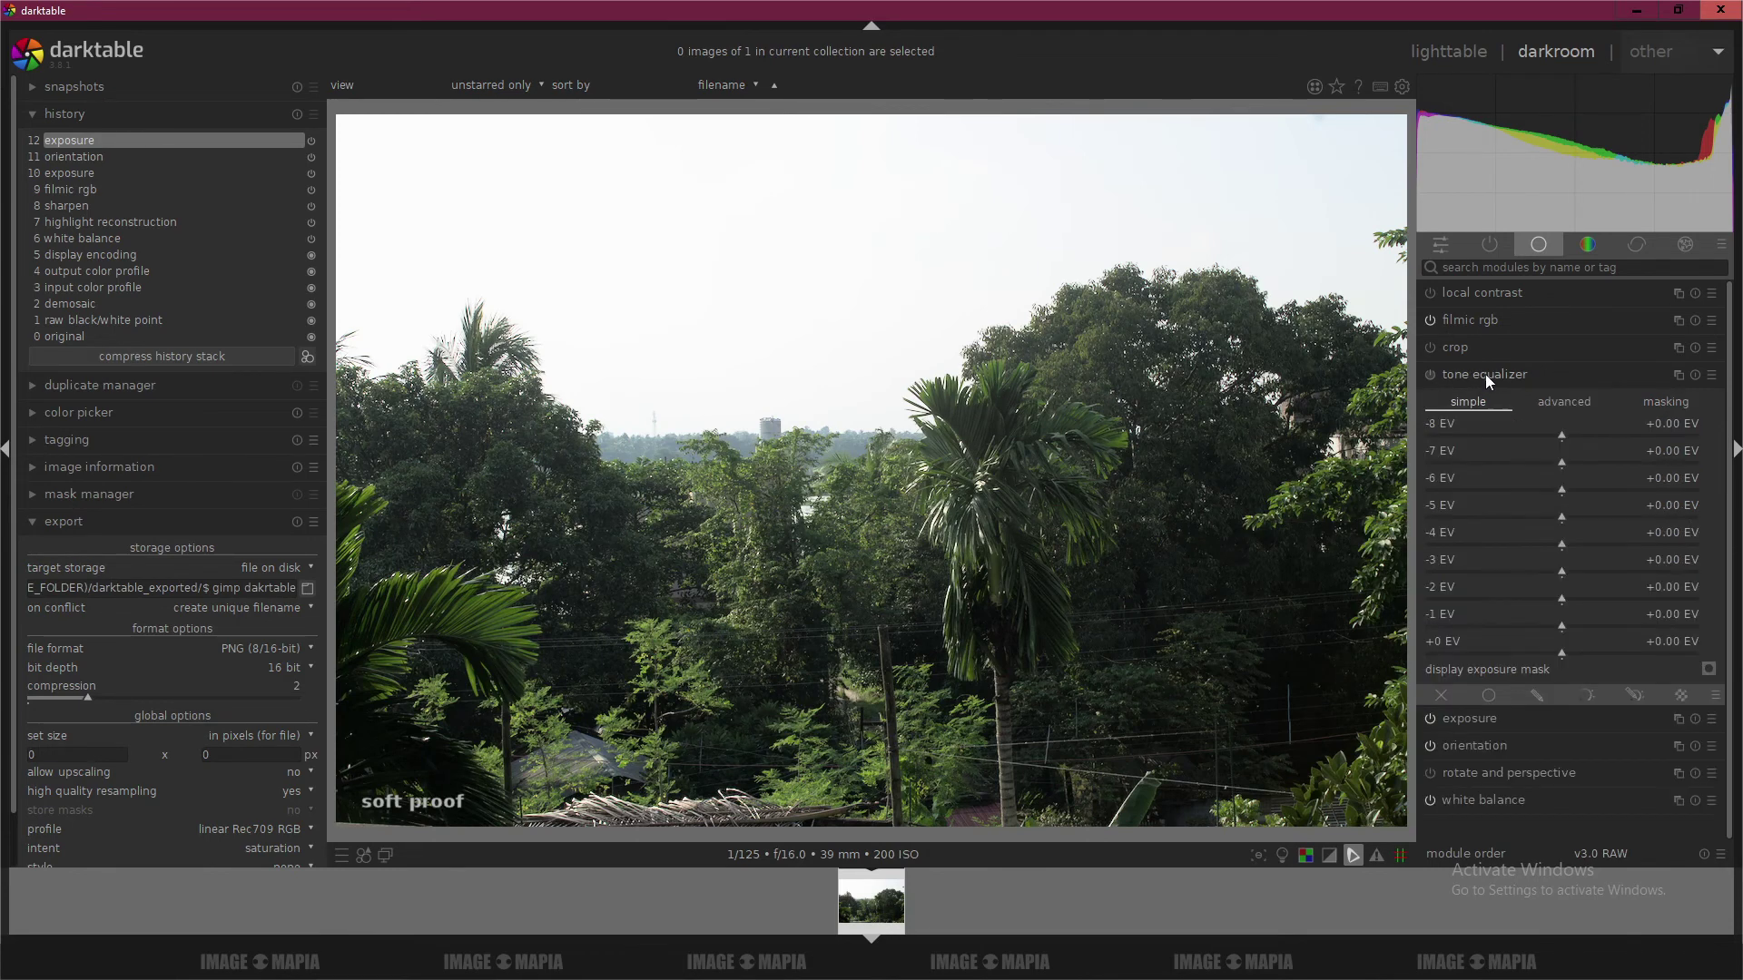
left_click(1430, 375)
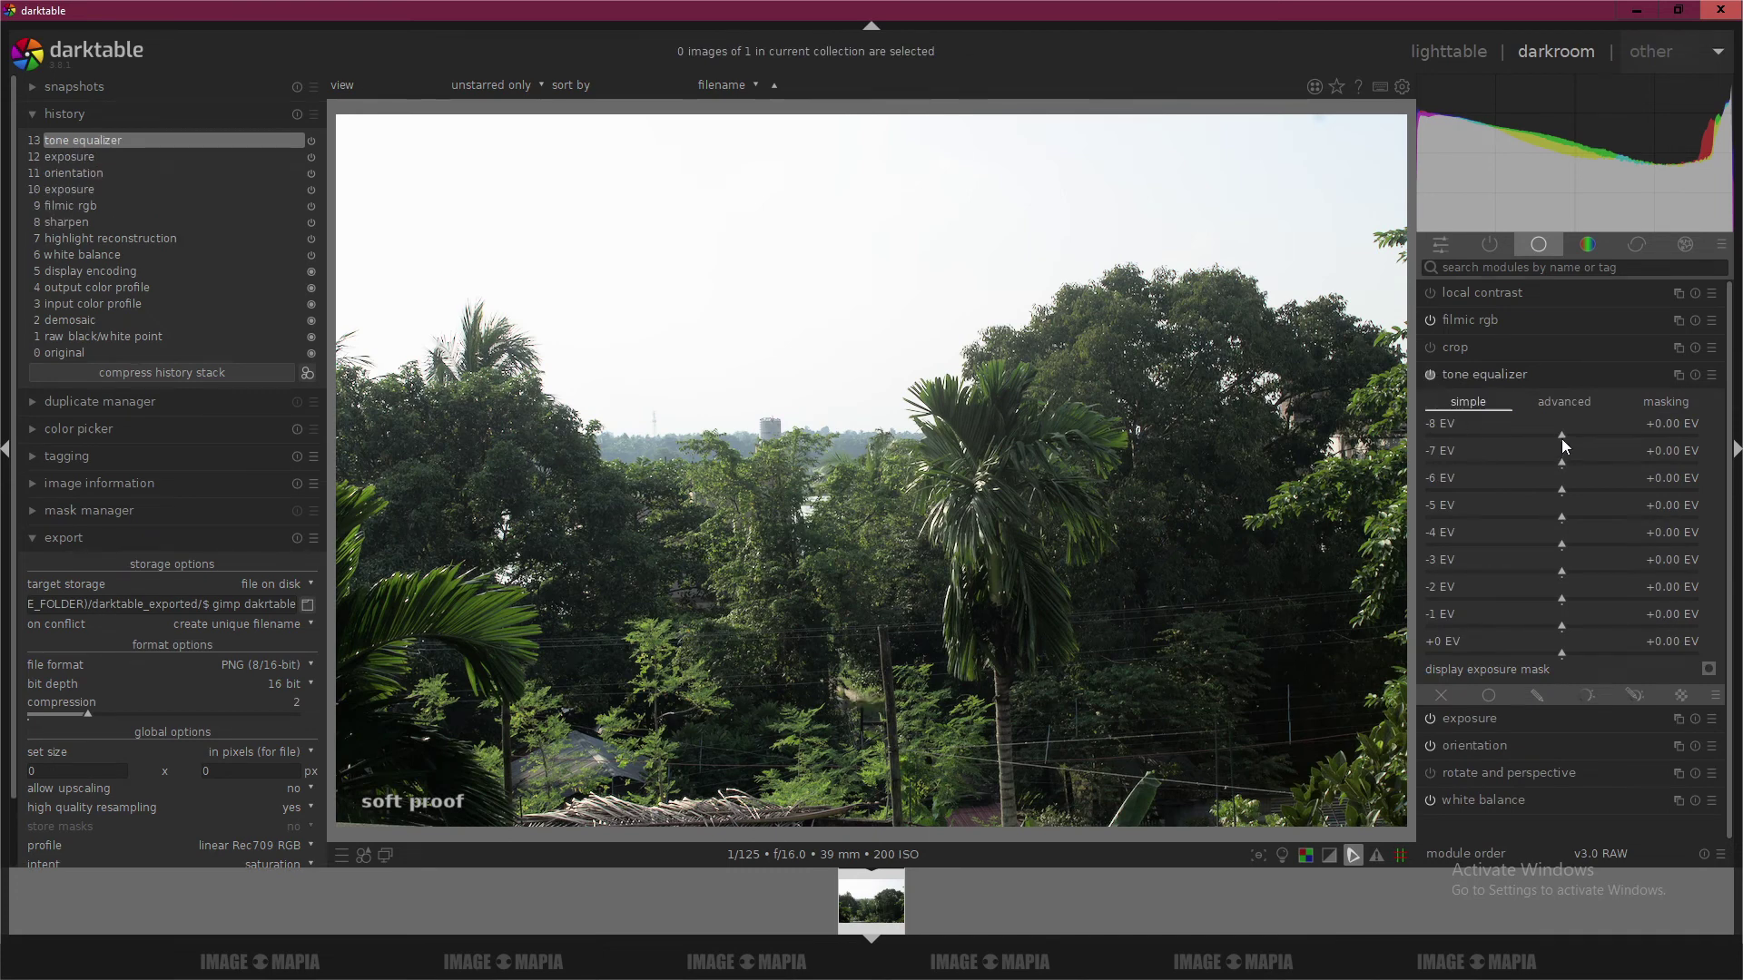
left_click_drag(1561, 438, 1574, 465)
left_click(1559, 487)
left_click_drag(1527, 490, 1506, 494)
Step: Set the photo's white balance to a temperature of 5431 K and a tint of 1.059
left_click(1500, 800)
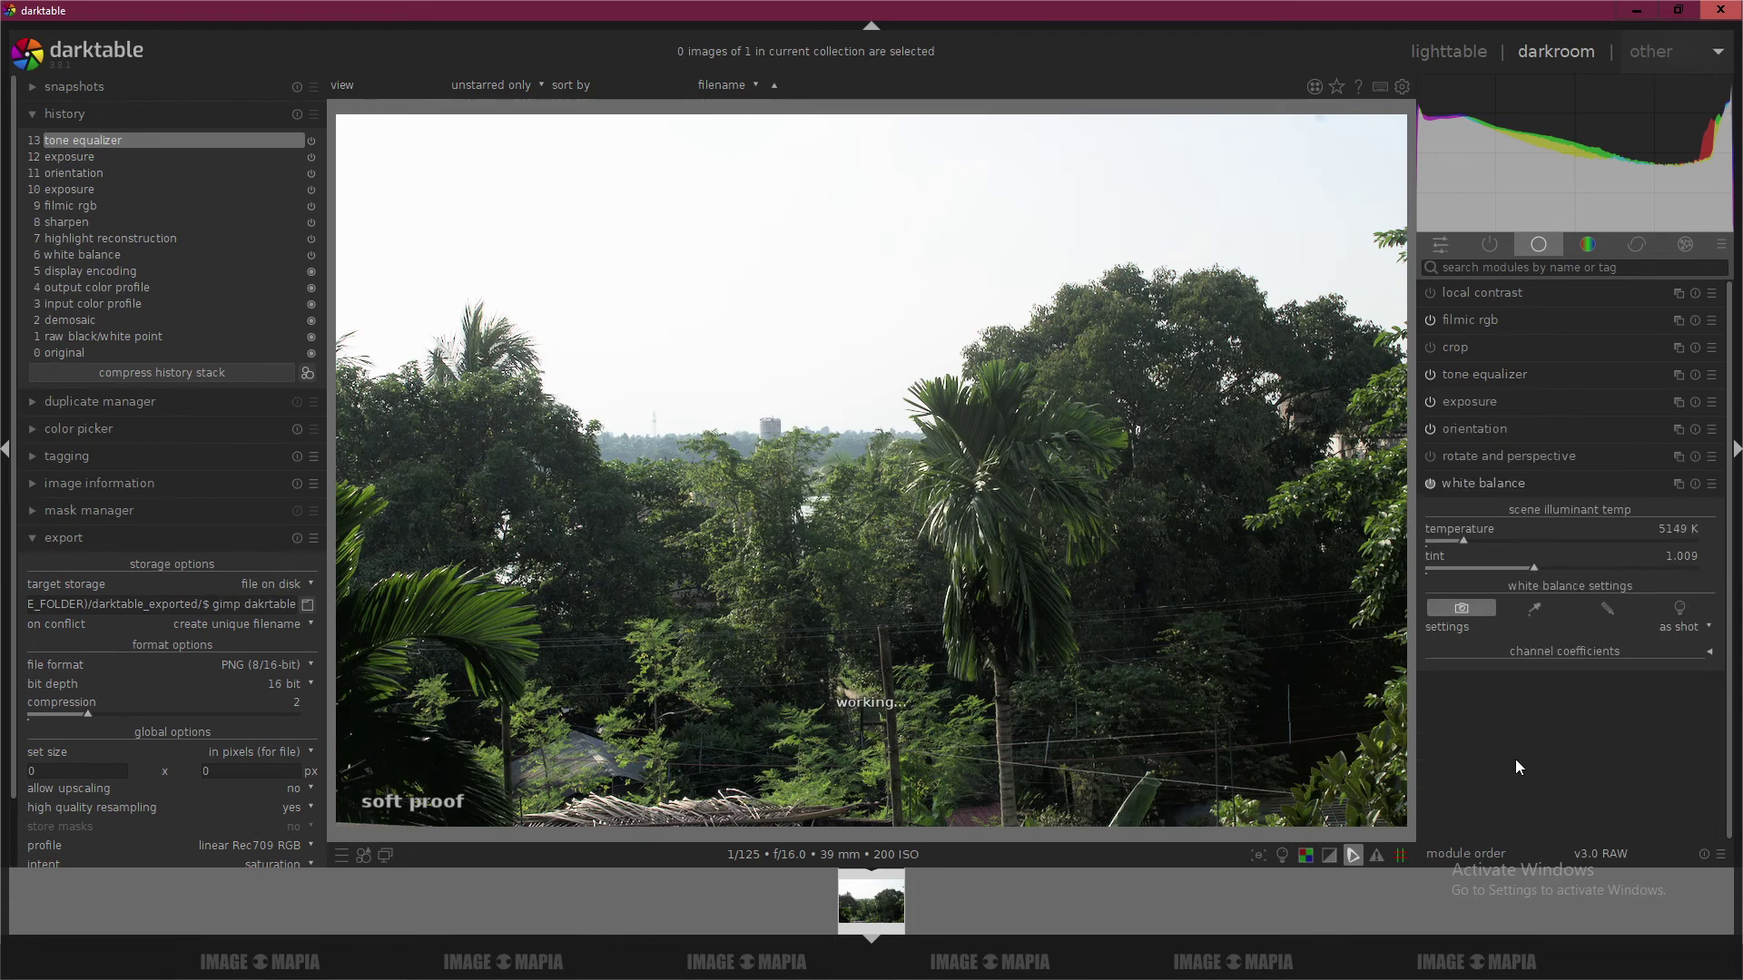
mouse_move(1463, 537)
left_mouse_down()
mouse_move(1553, 570)
mouse_move(1539, 570)
left_mouse_up()
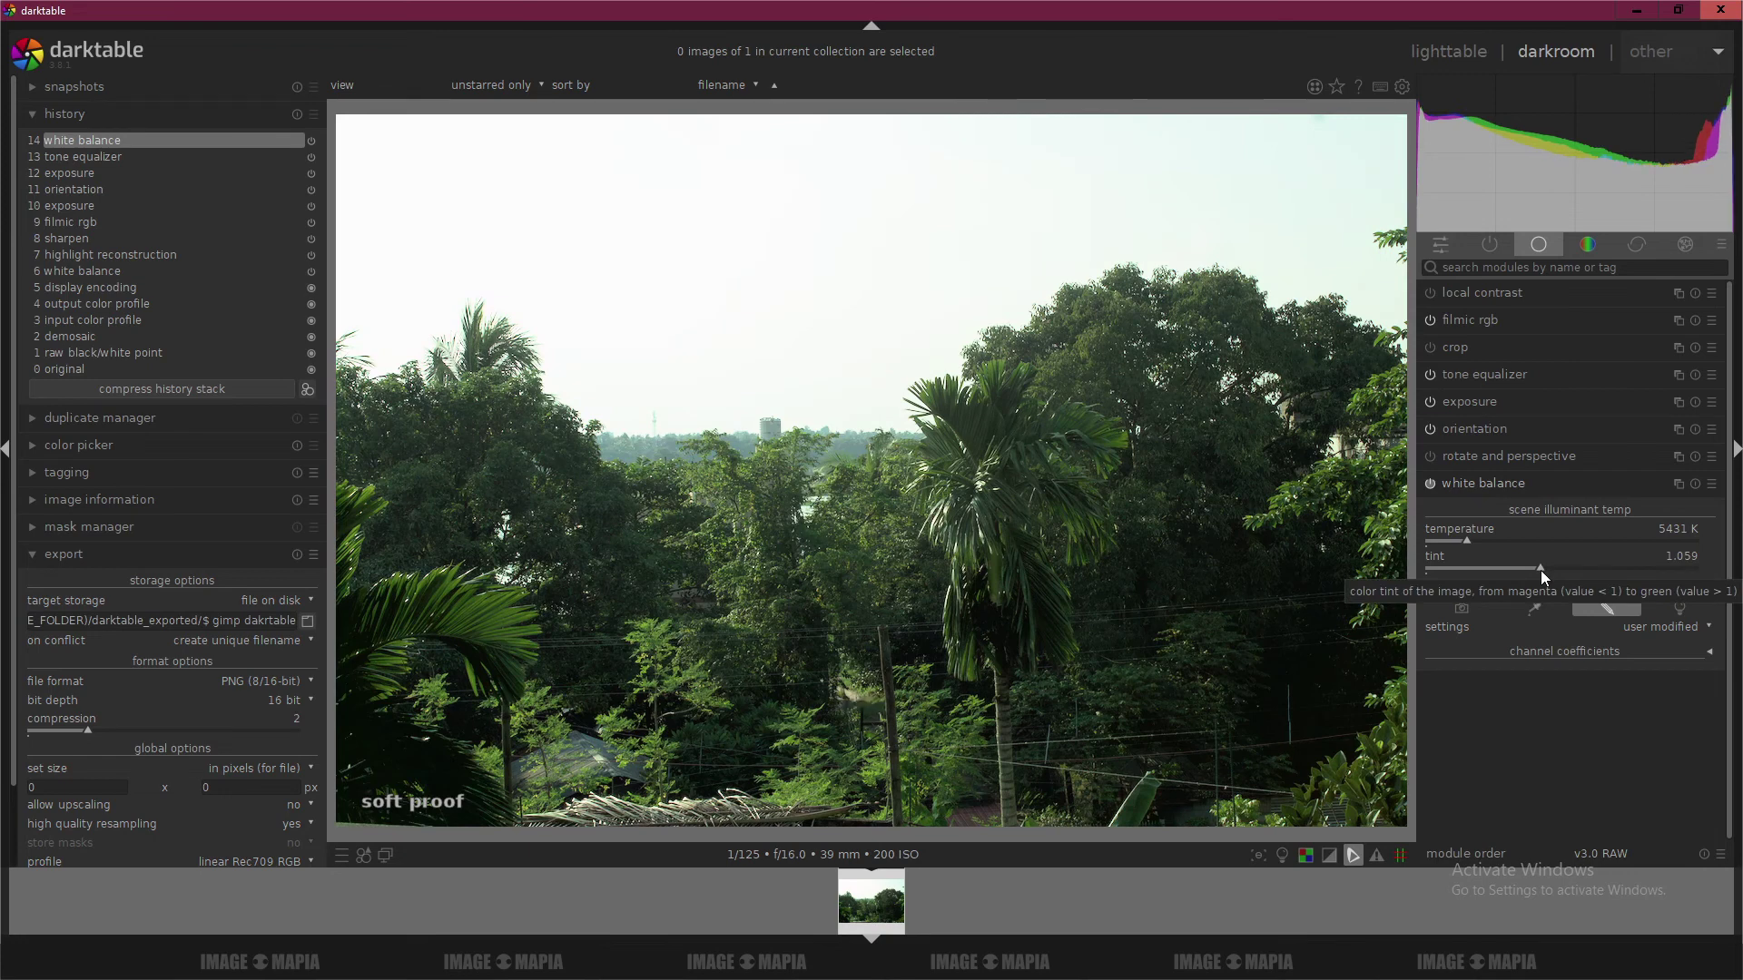
Step: Turn off soft proofing for the photo and switch from the darkroom to the lighttable view
left_click(1585, 244)
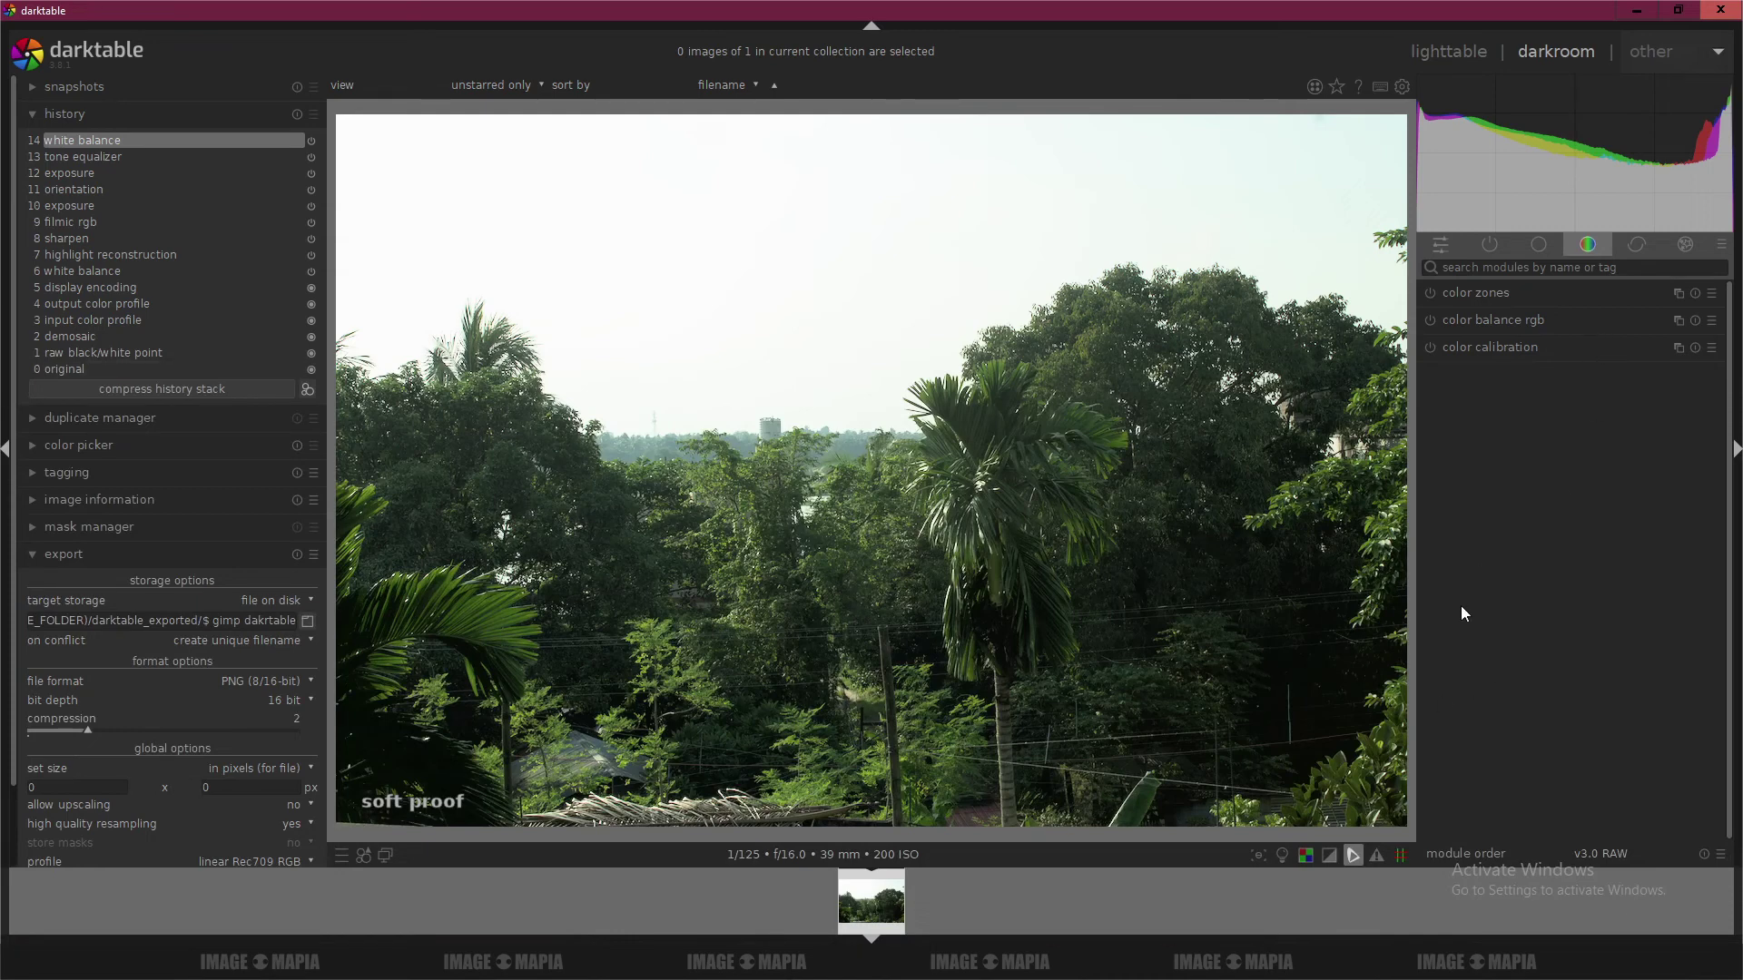
left_click(1639, 246)
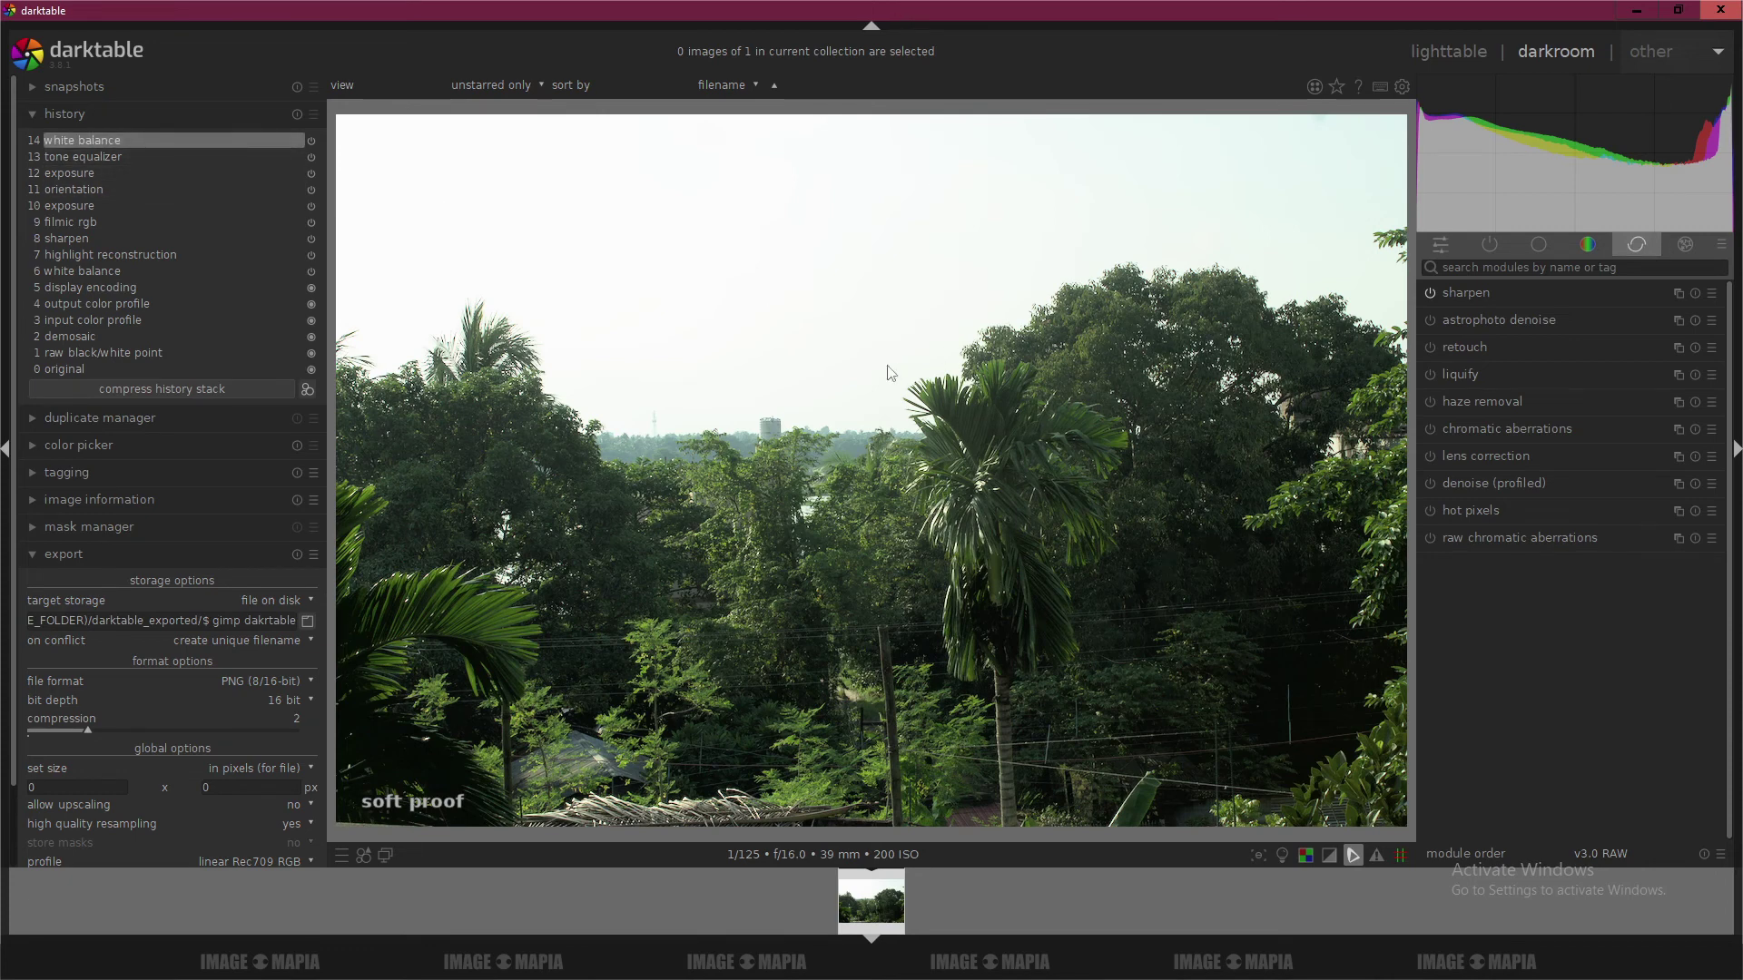
key("ctrl+s")
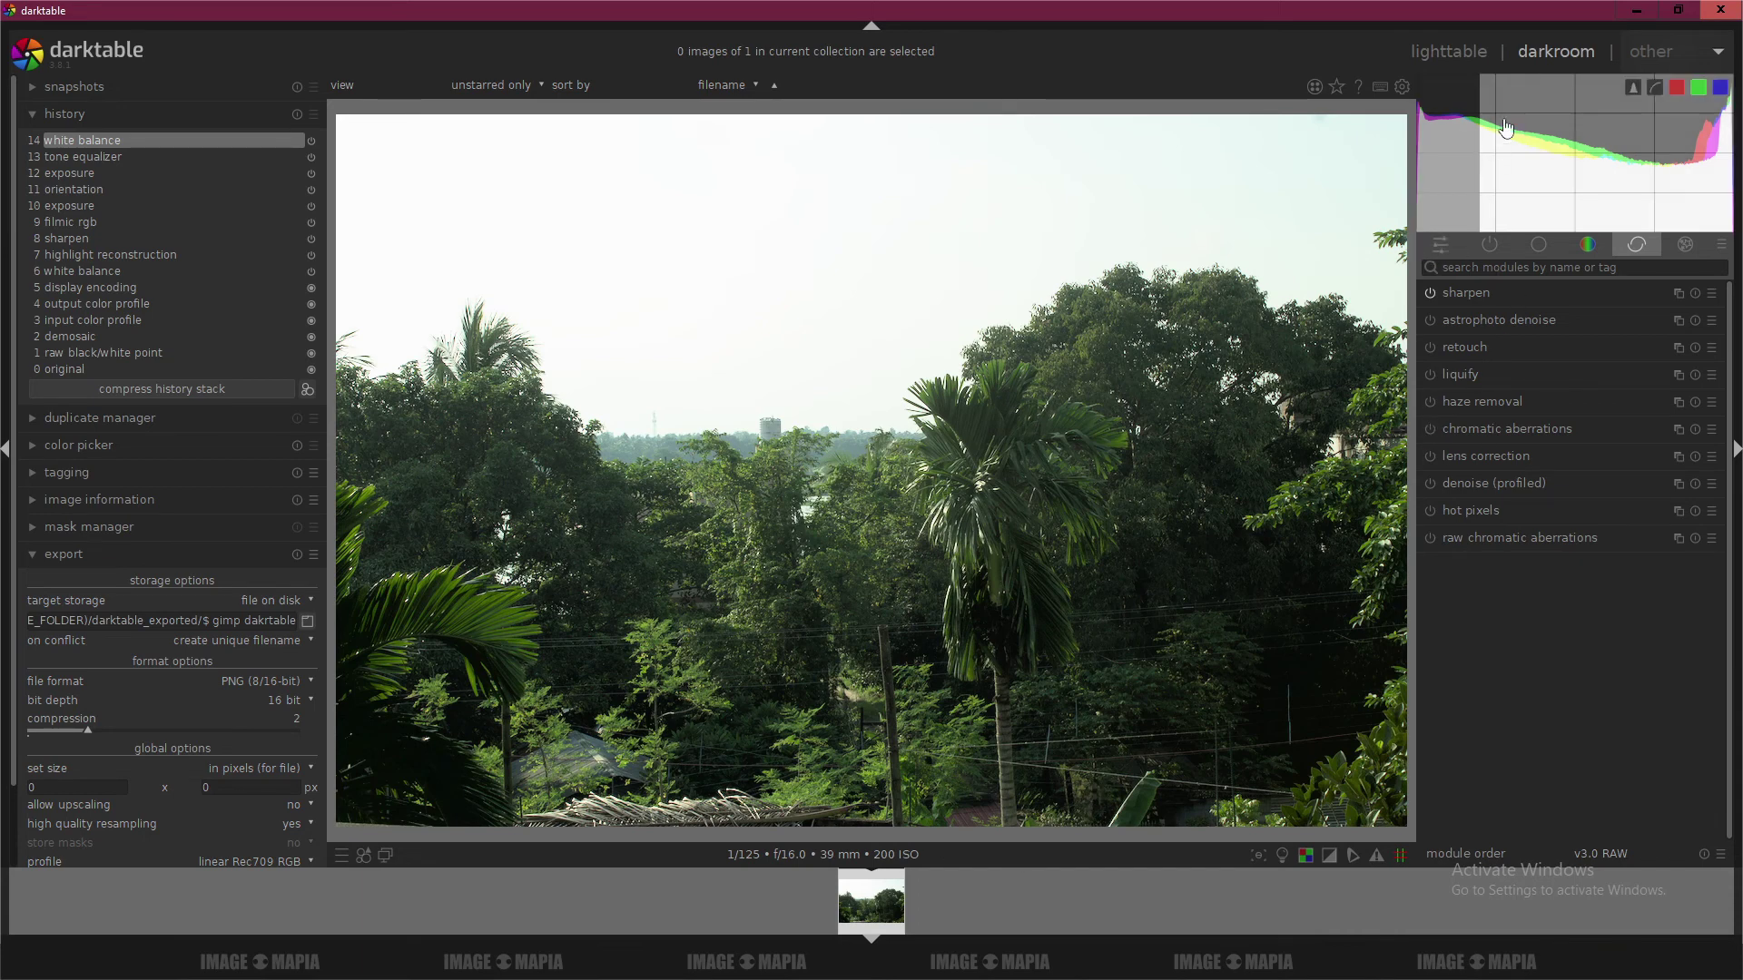
left_click(1451, 47)
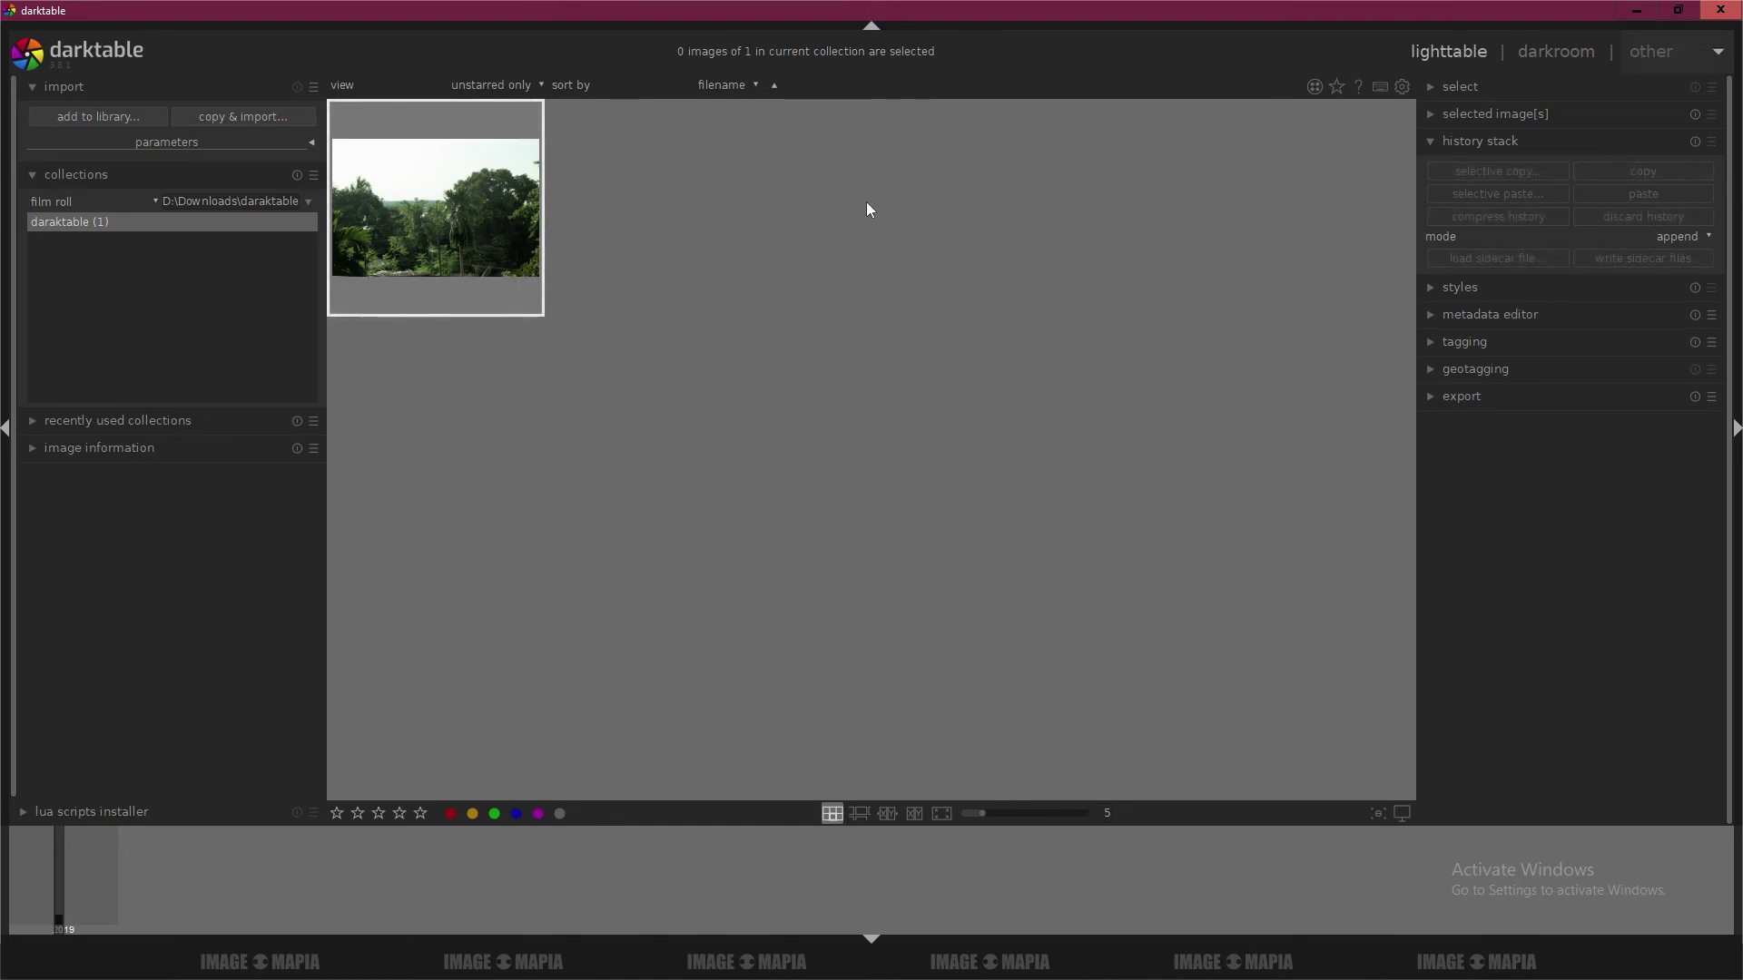
Step: Select the tree photo in the lighttable and export it to disk as a 16-bit PNG with the existing export settings
left_click(1525, 58)
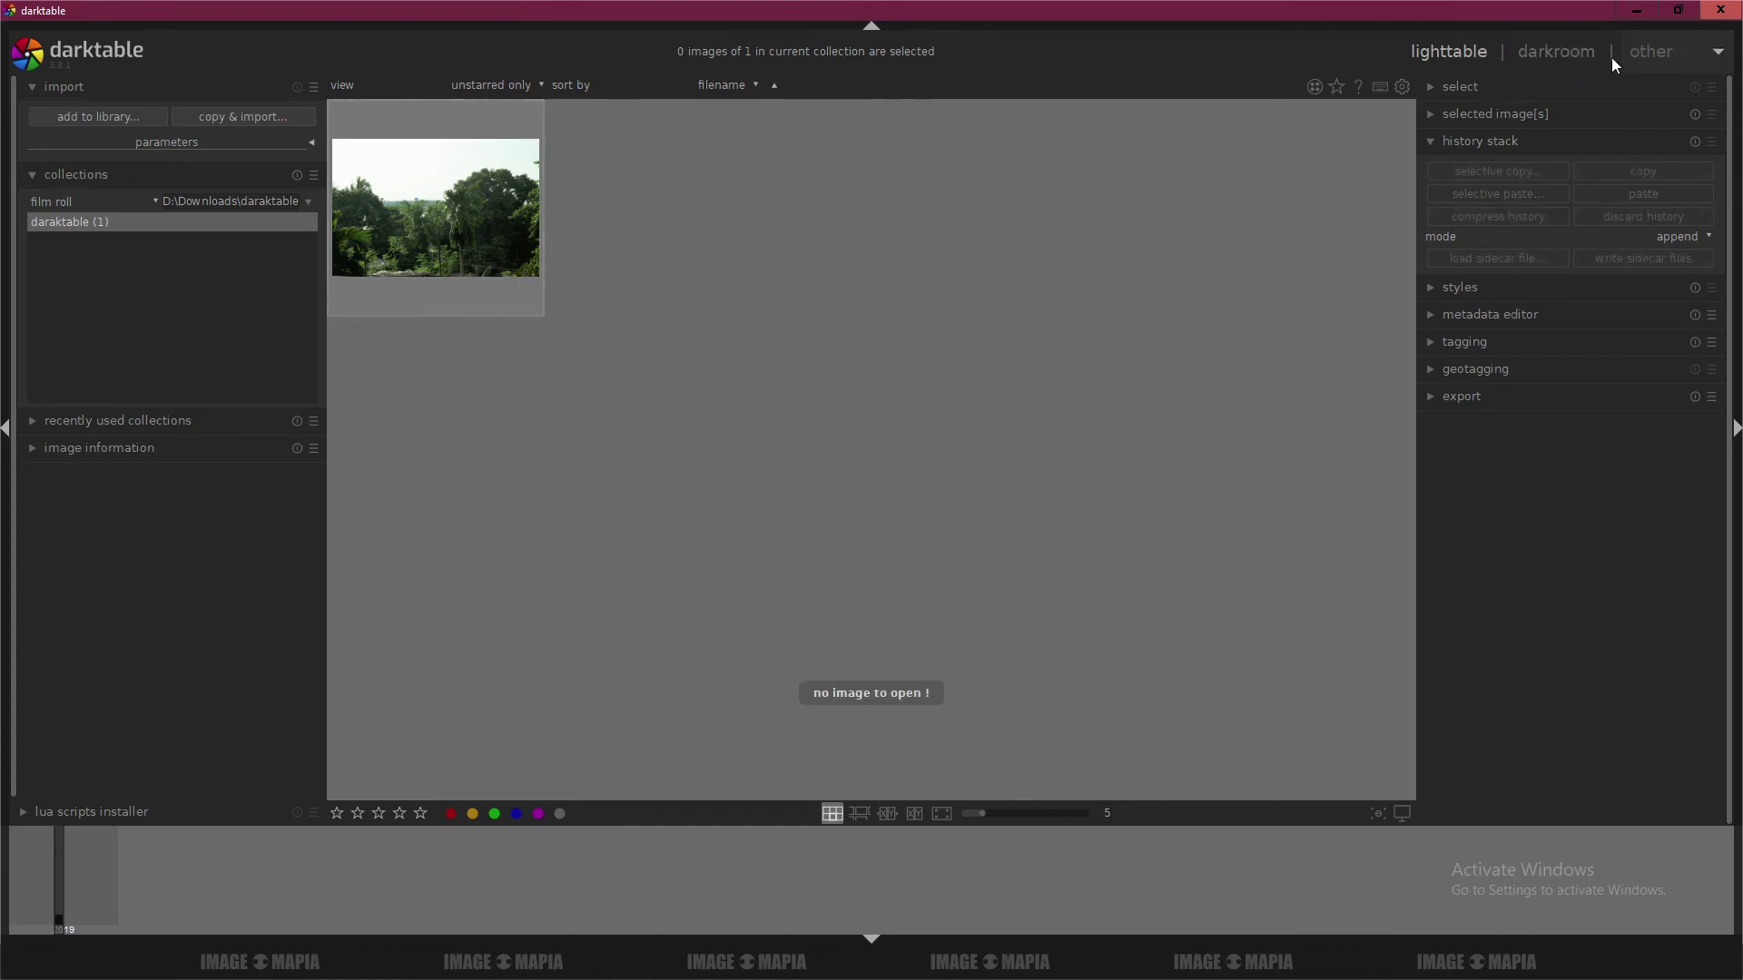
left_click(1431, 399)
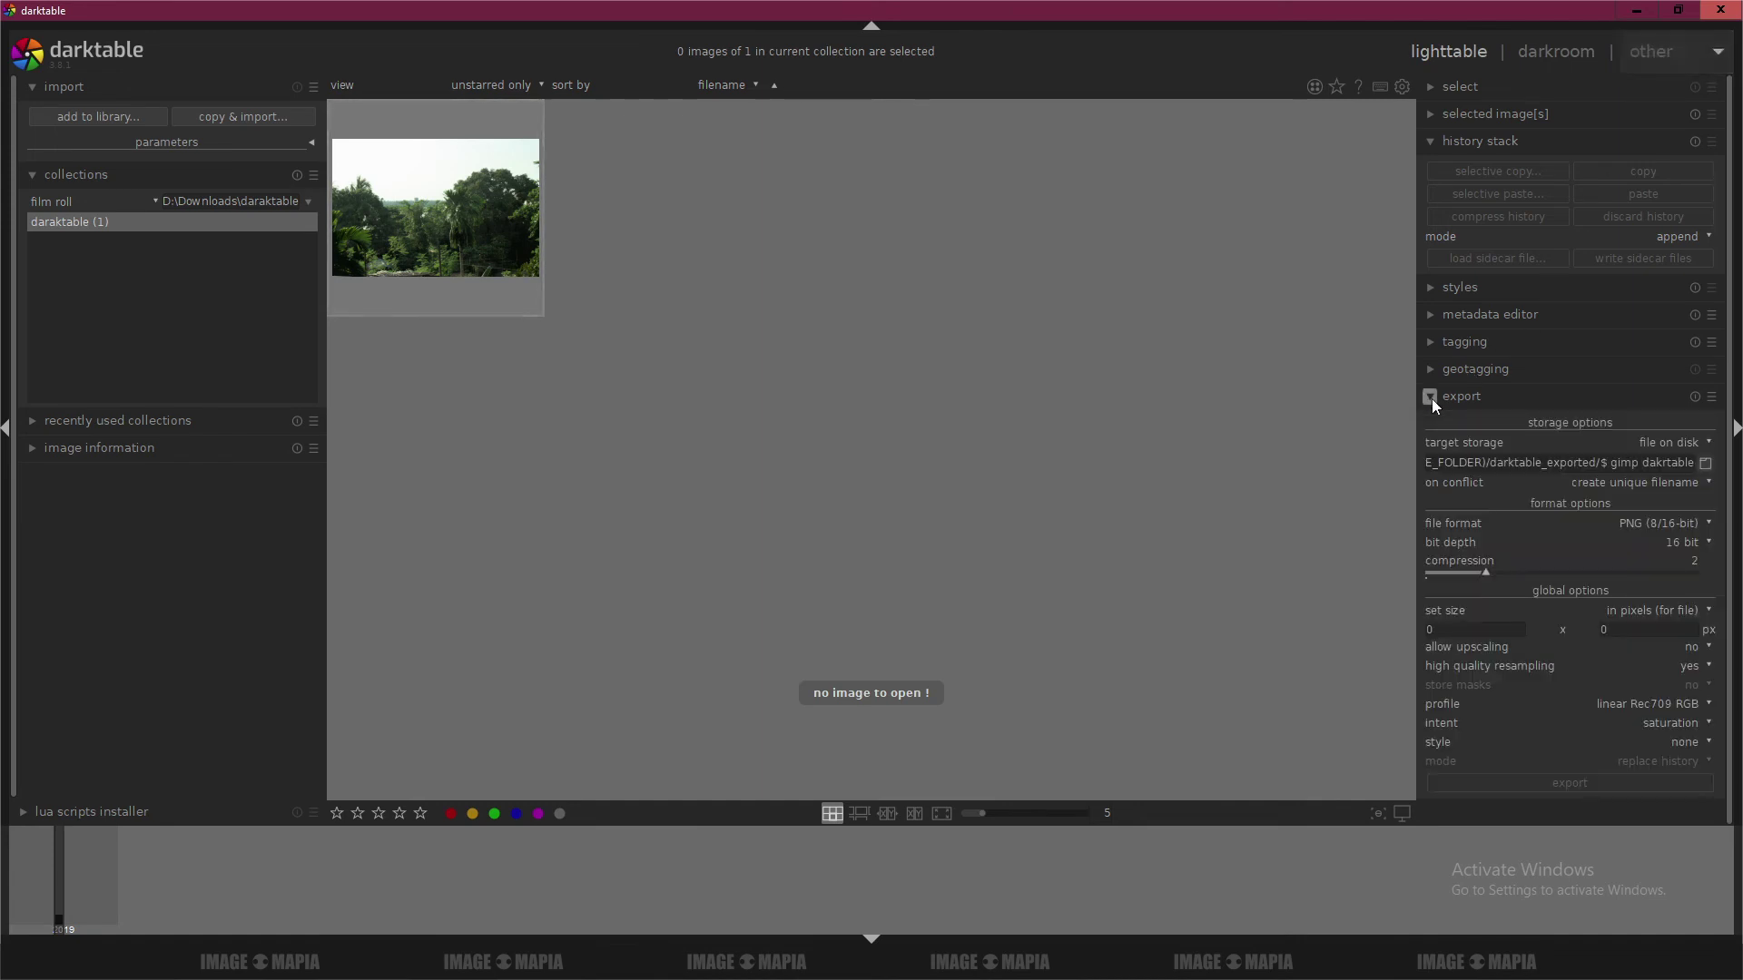
left_click(463, 254)
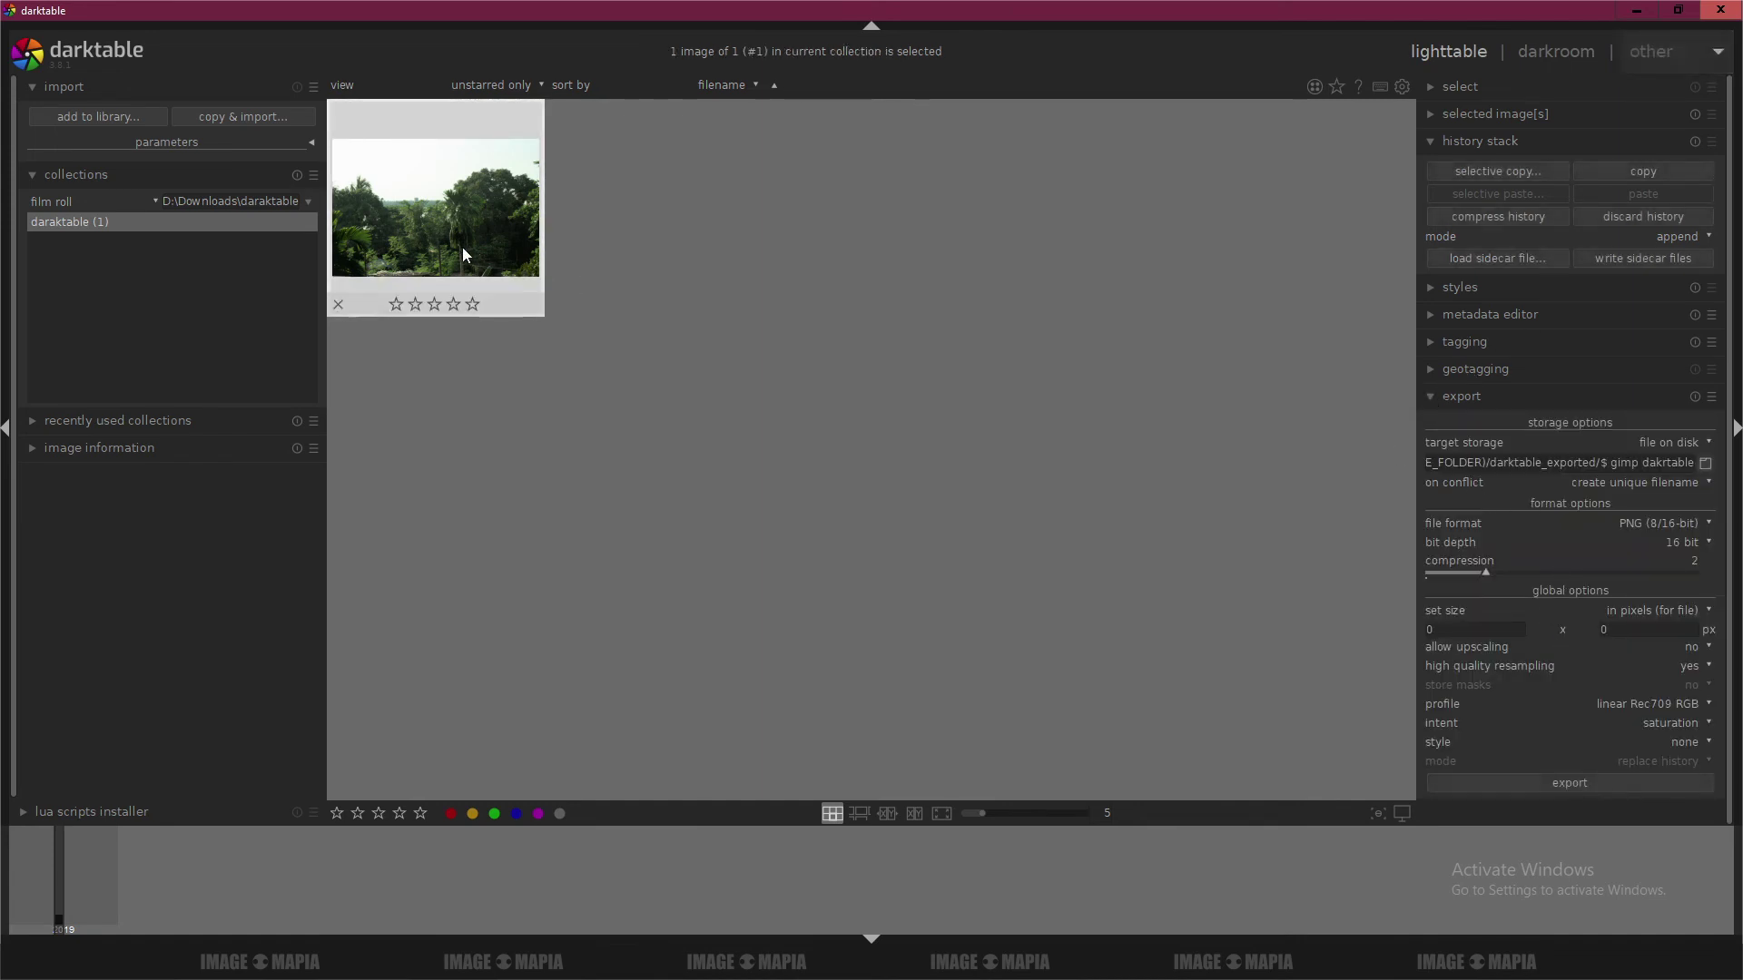
left_click(1565, 782)
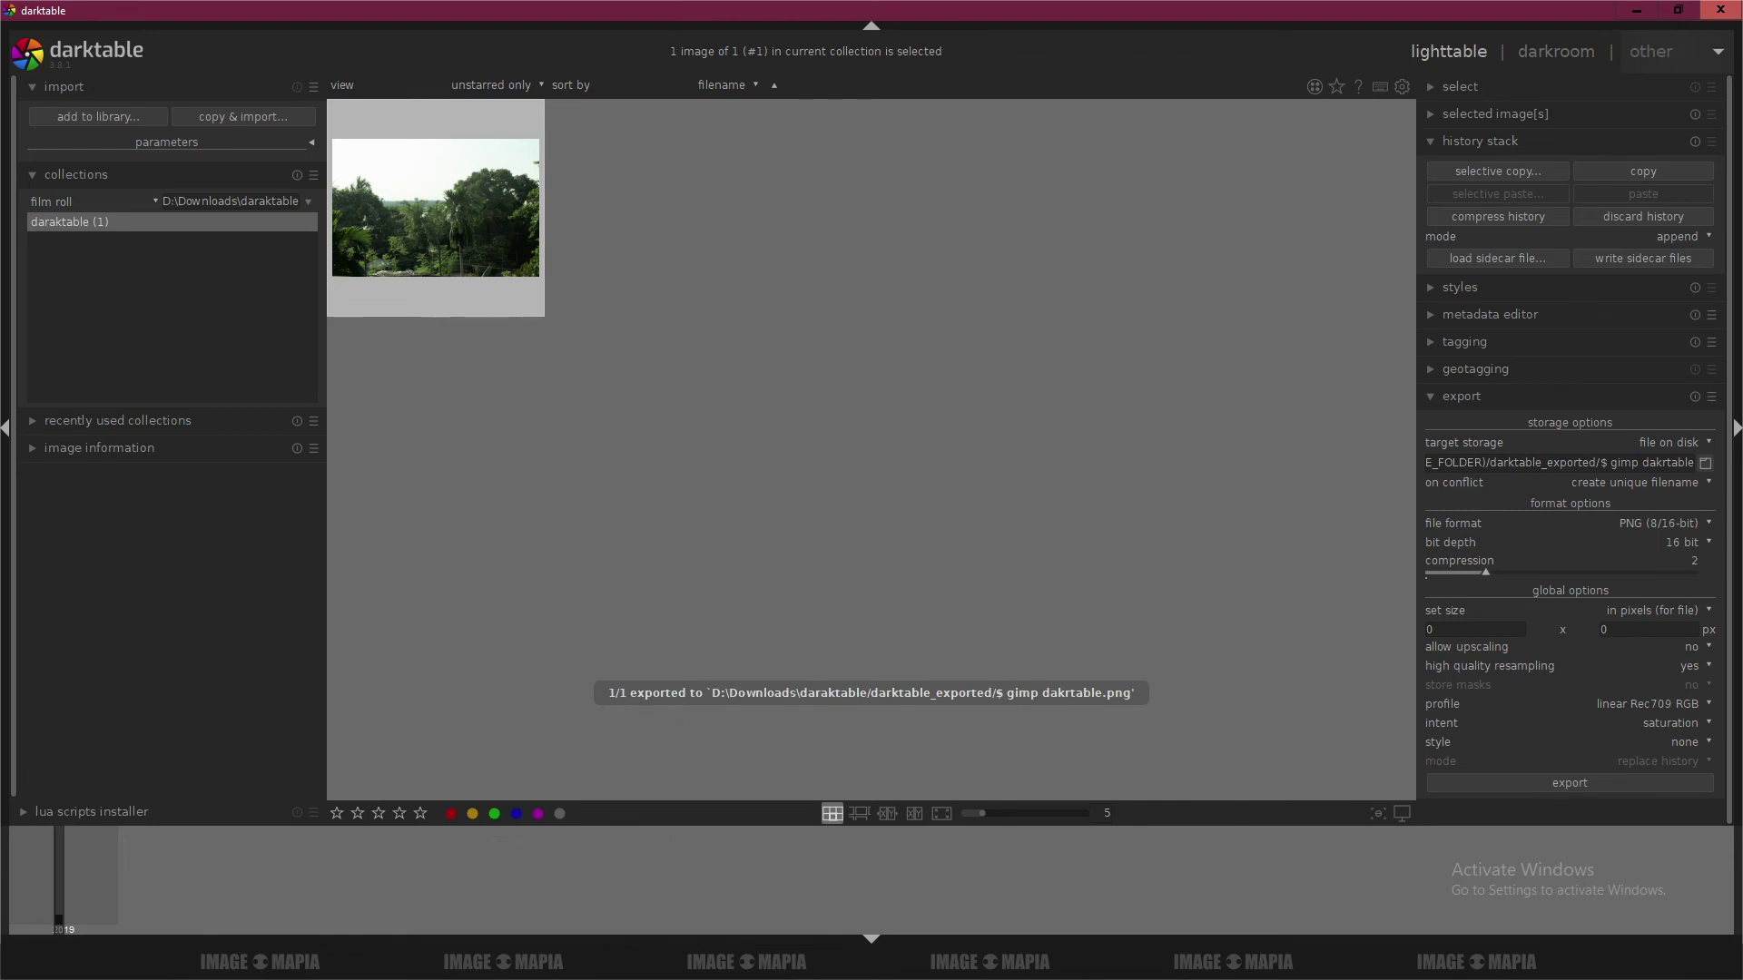
Step: Switch to File Explorer and open the darktable_exported folder inside the daraktable folder
key("alt+Tab")
key("alt+Tab")
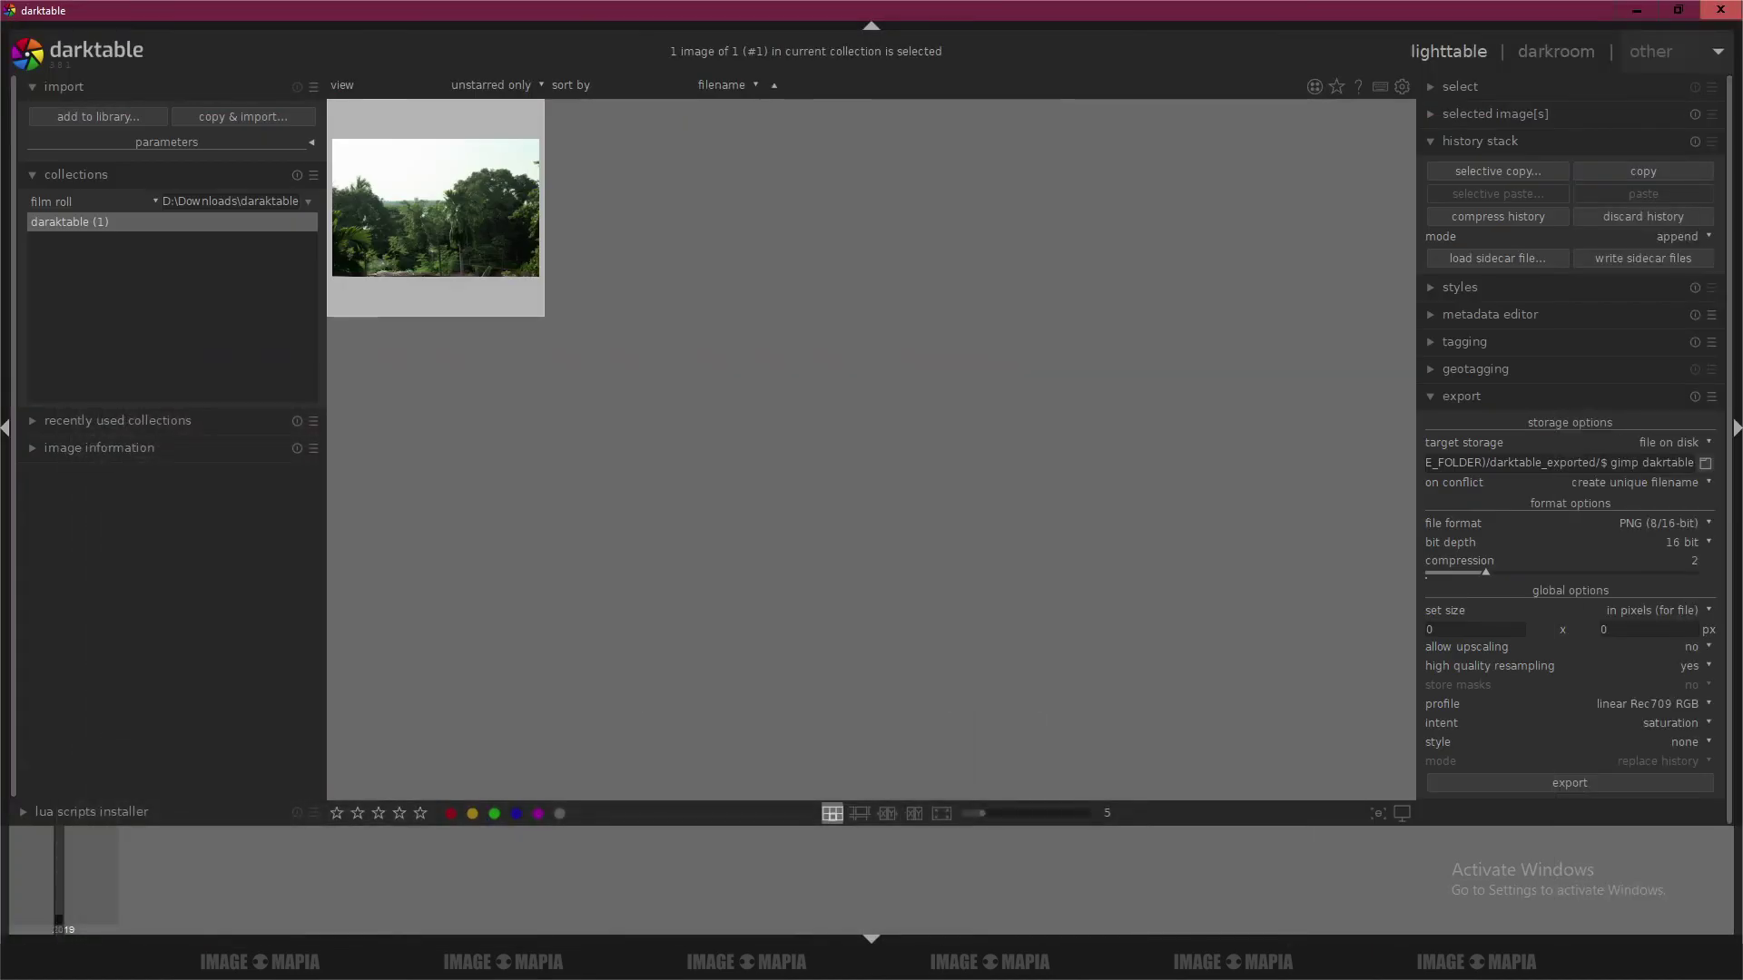
key("alt+Tab")
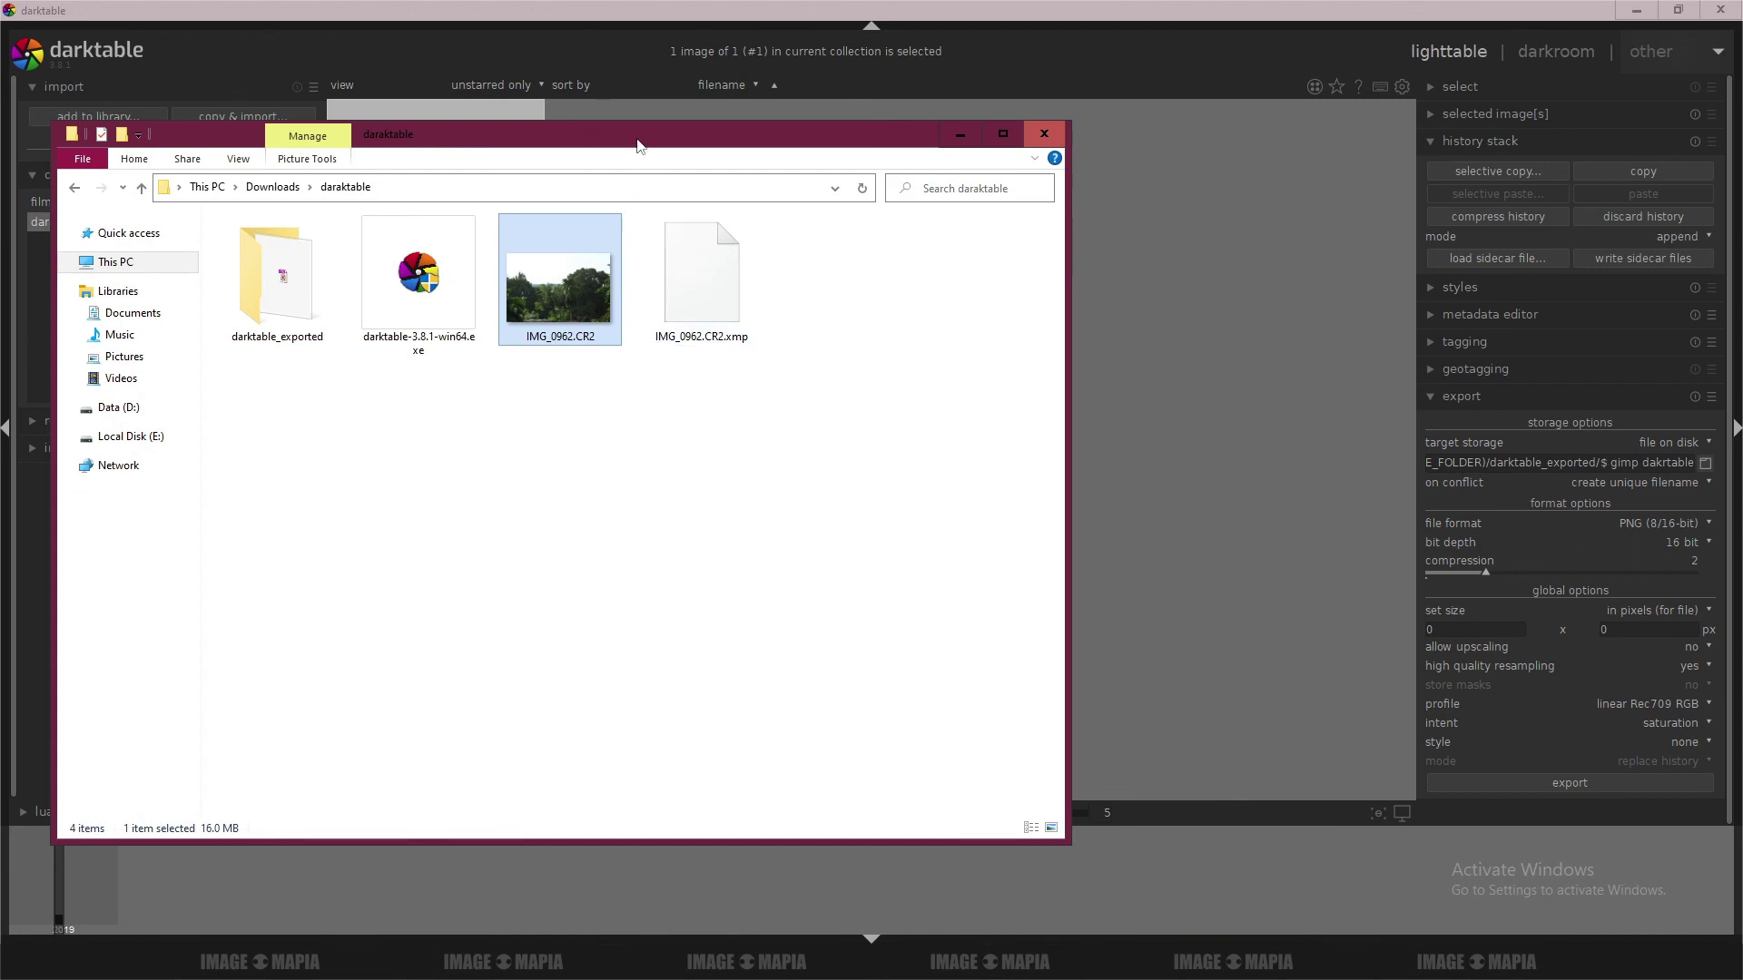
left_click_drag(637, 145, 751, 205)
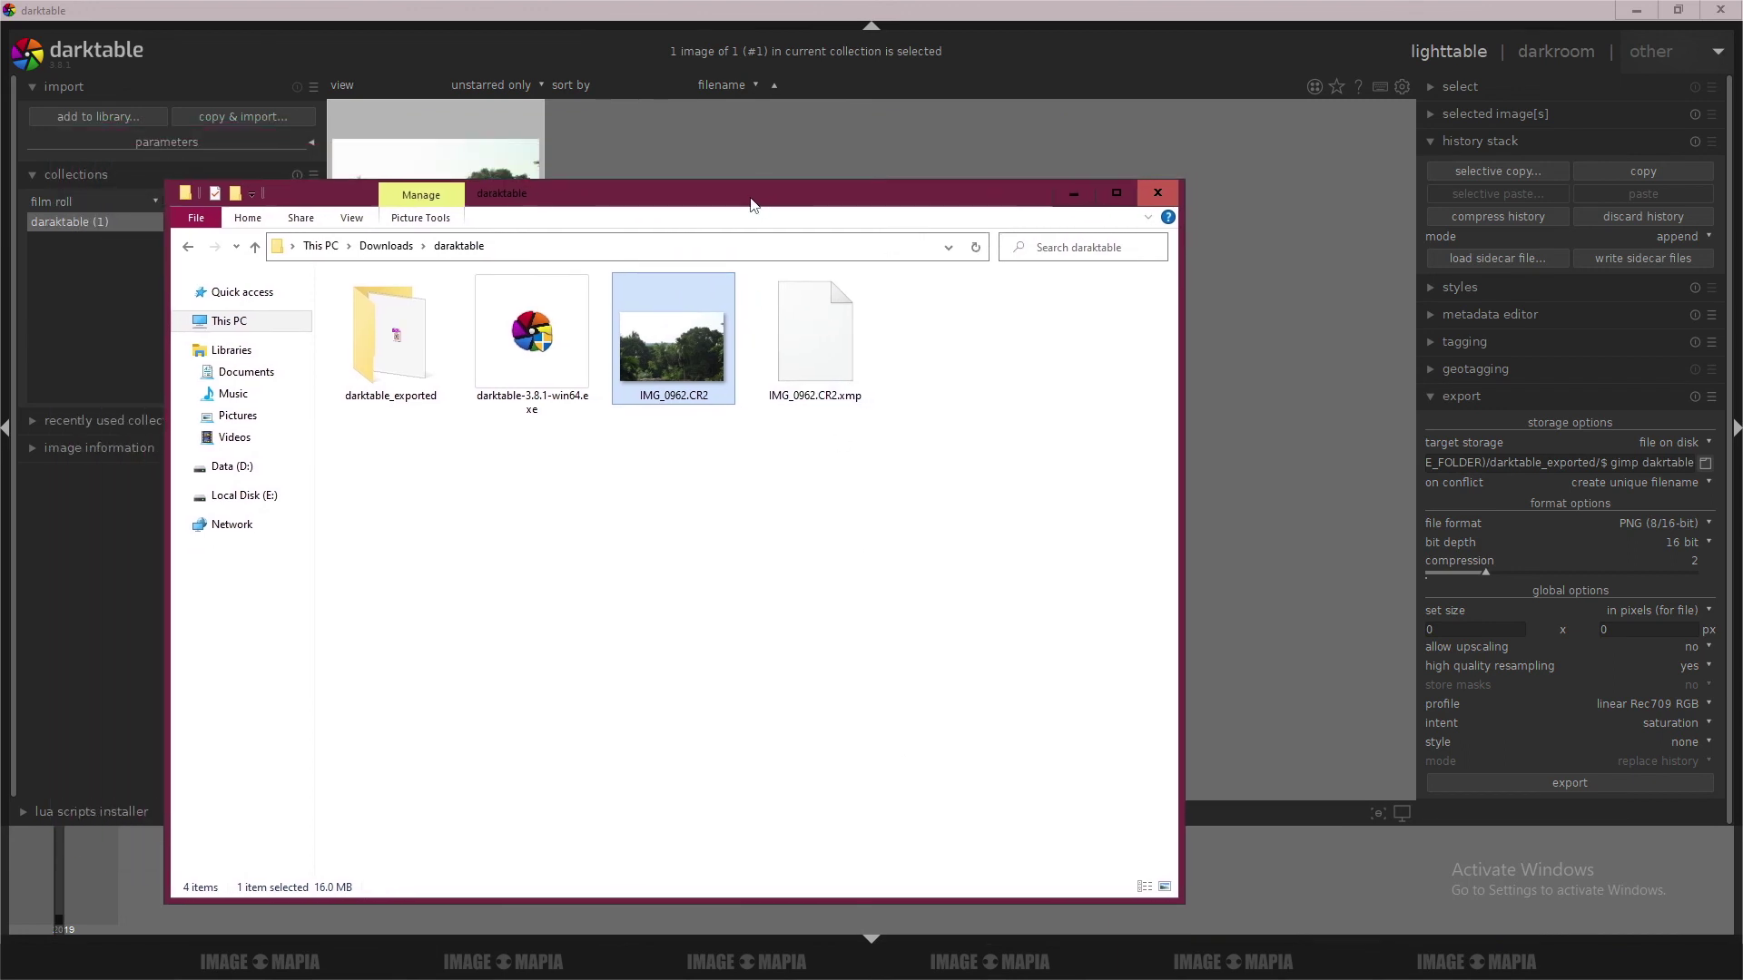
double_click(370, 329)
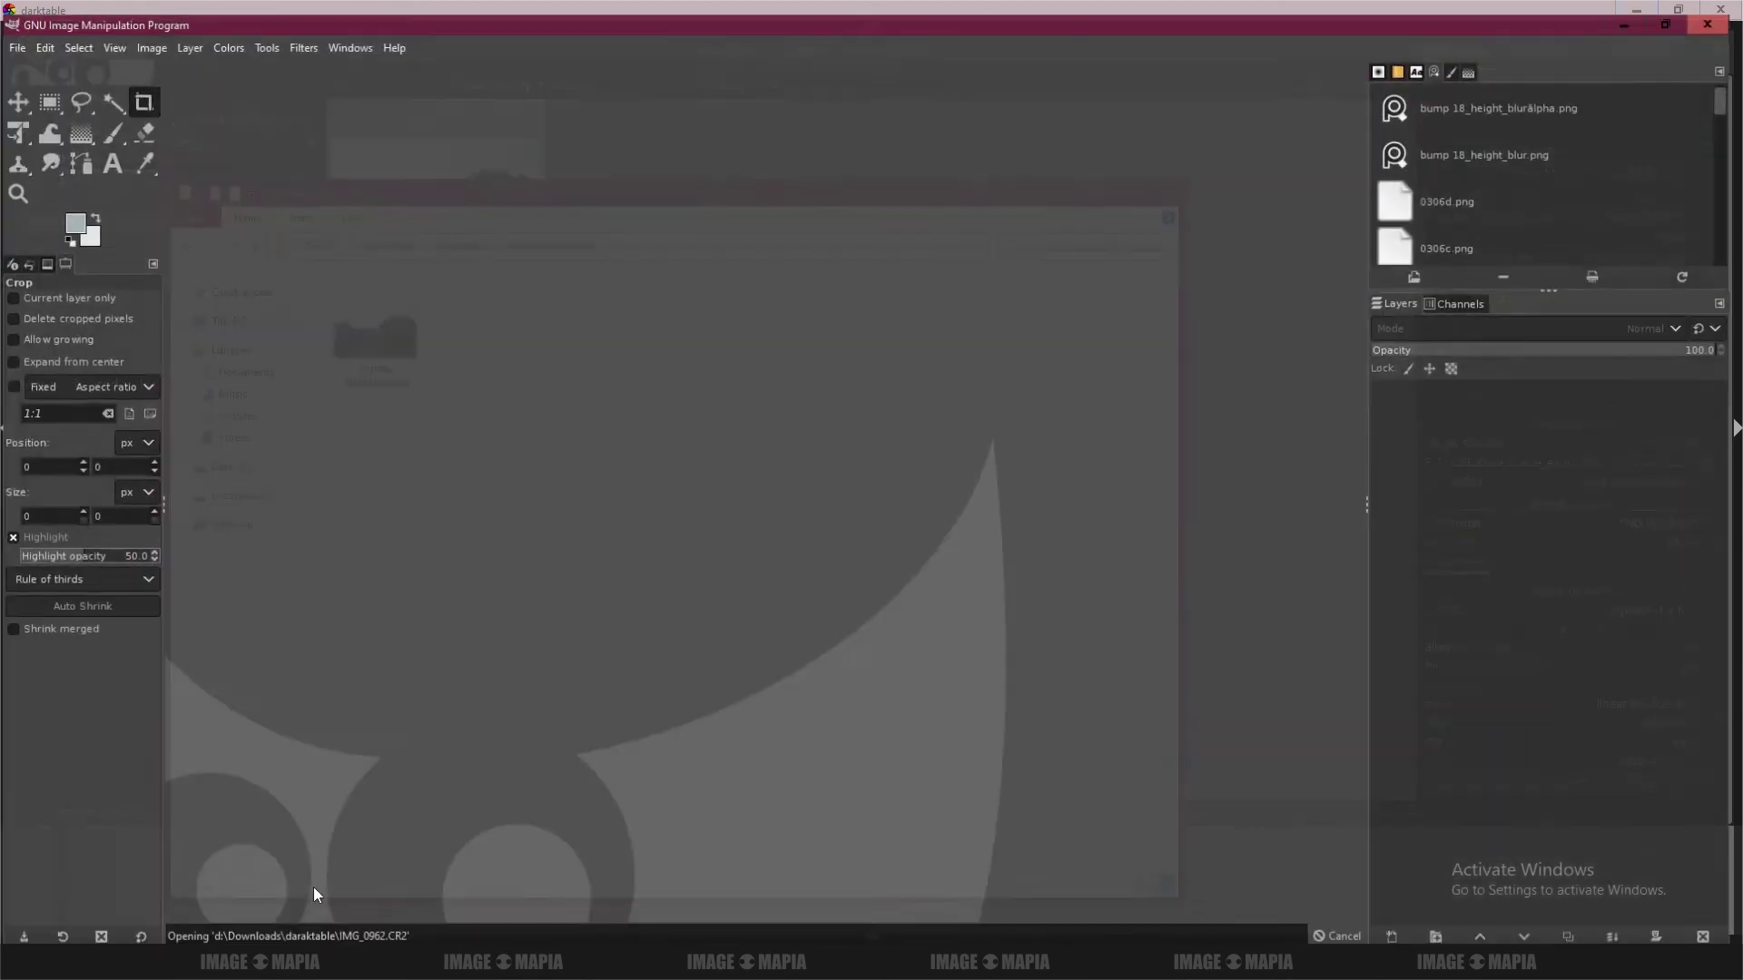
Step: Open the exported "$ gimp dakrtable.png" from the folder in GIMP, converting it to the built-in Linear sRGB profile
key("alt+Tab")
left_click_drag(407, 354, 1283, 404)
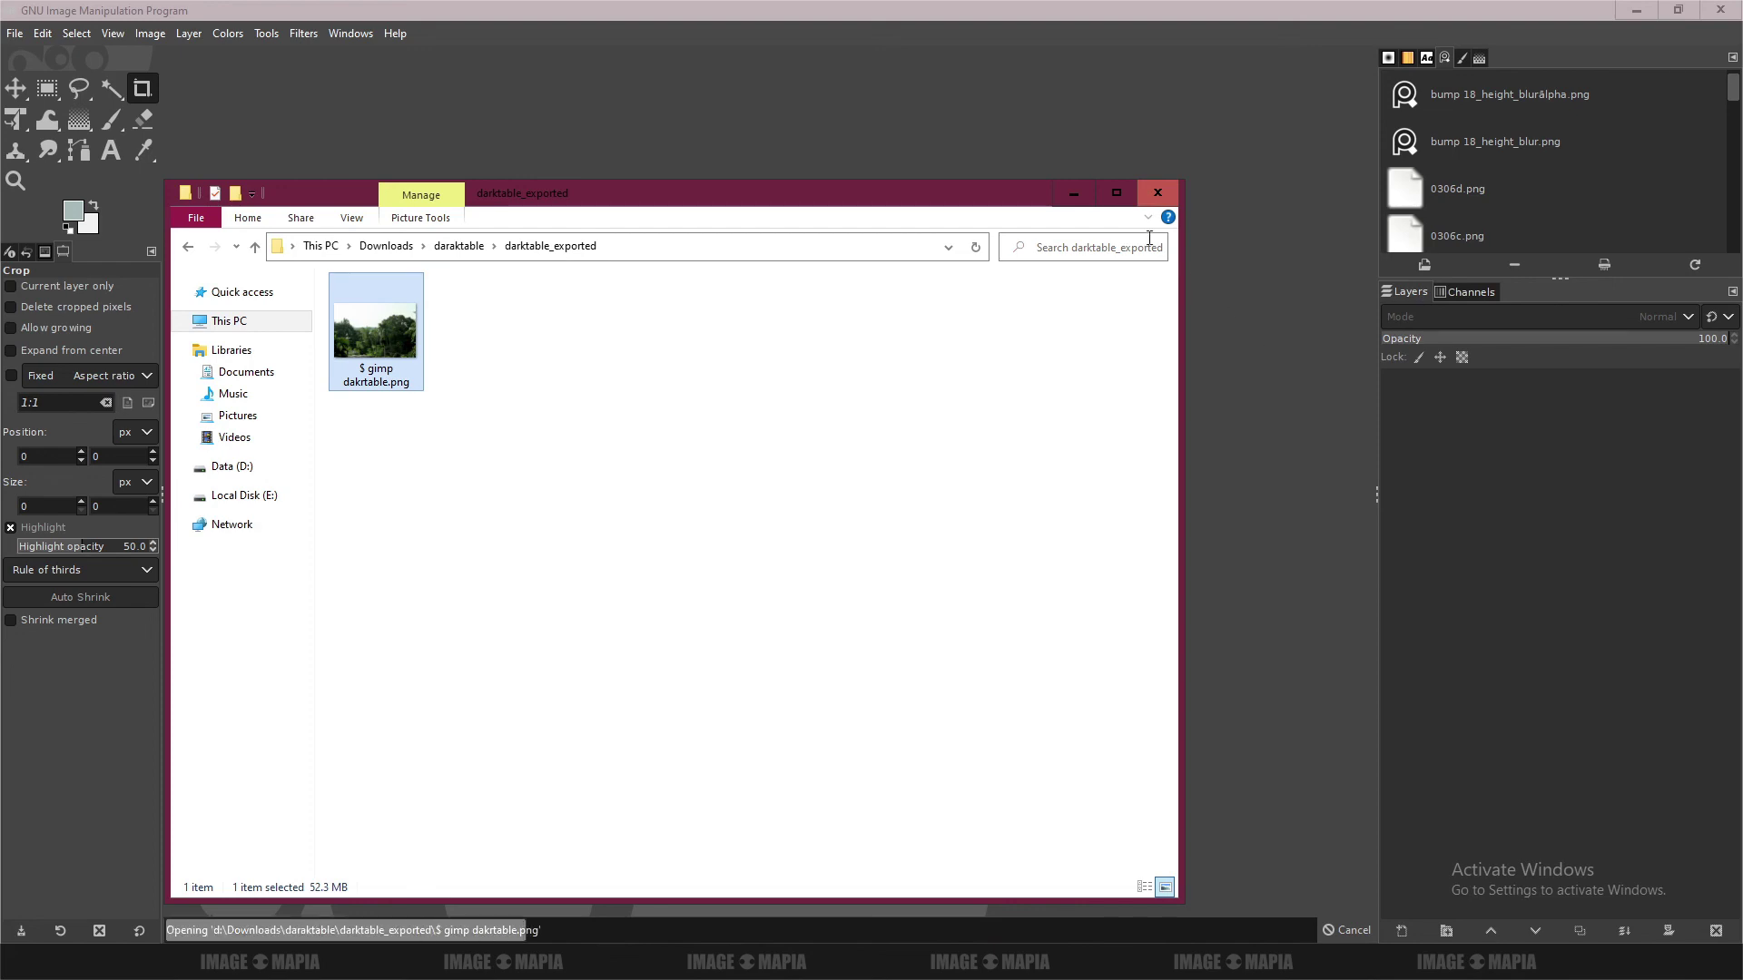
left_click(1073, 192)
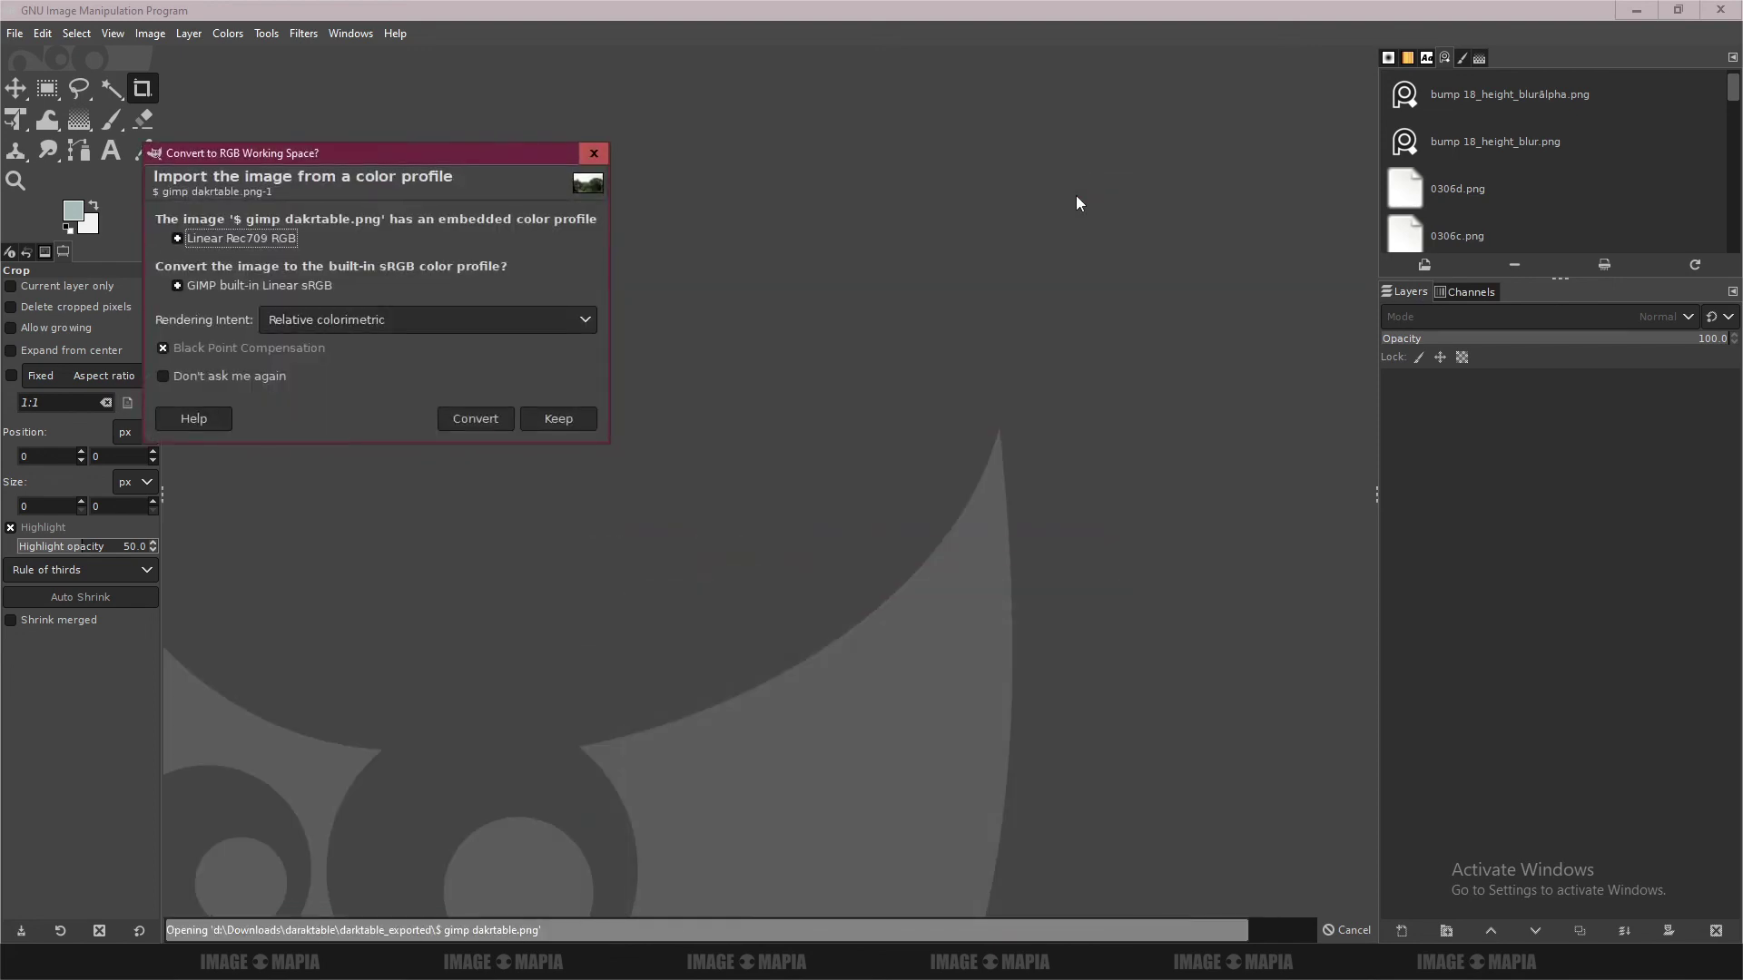
left_click(474, 419)
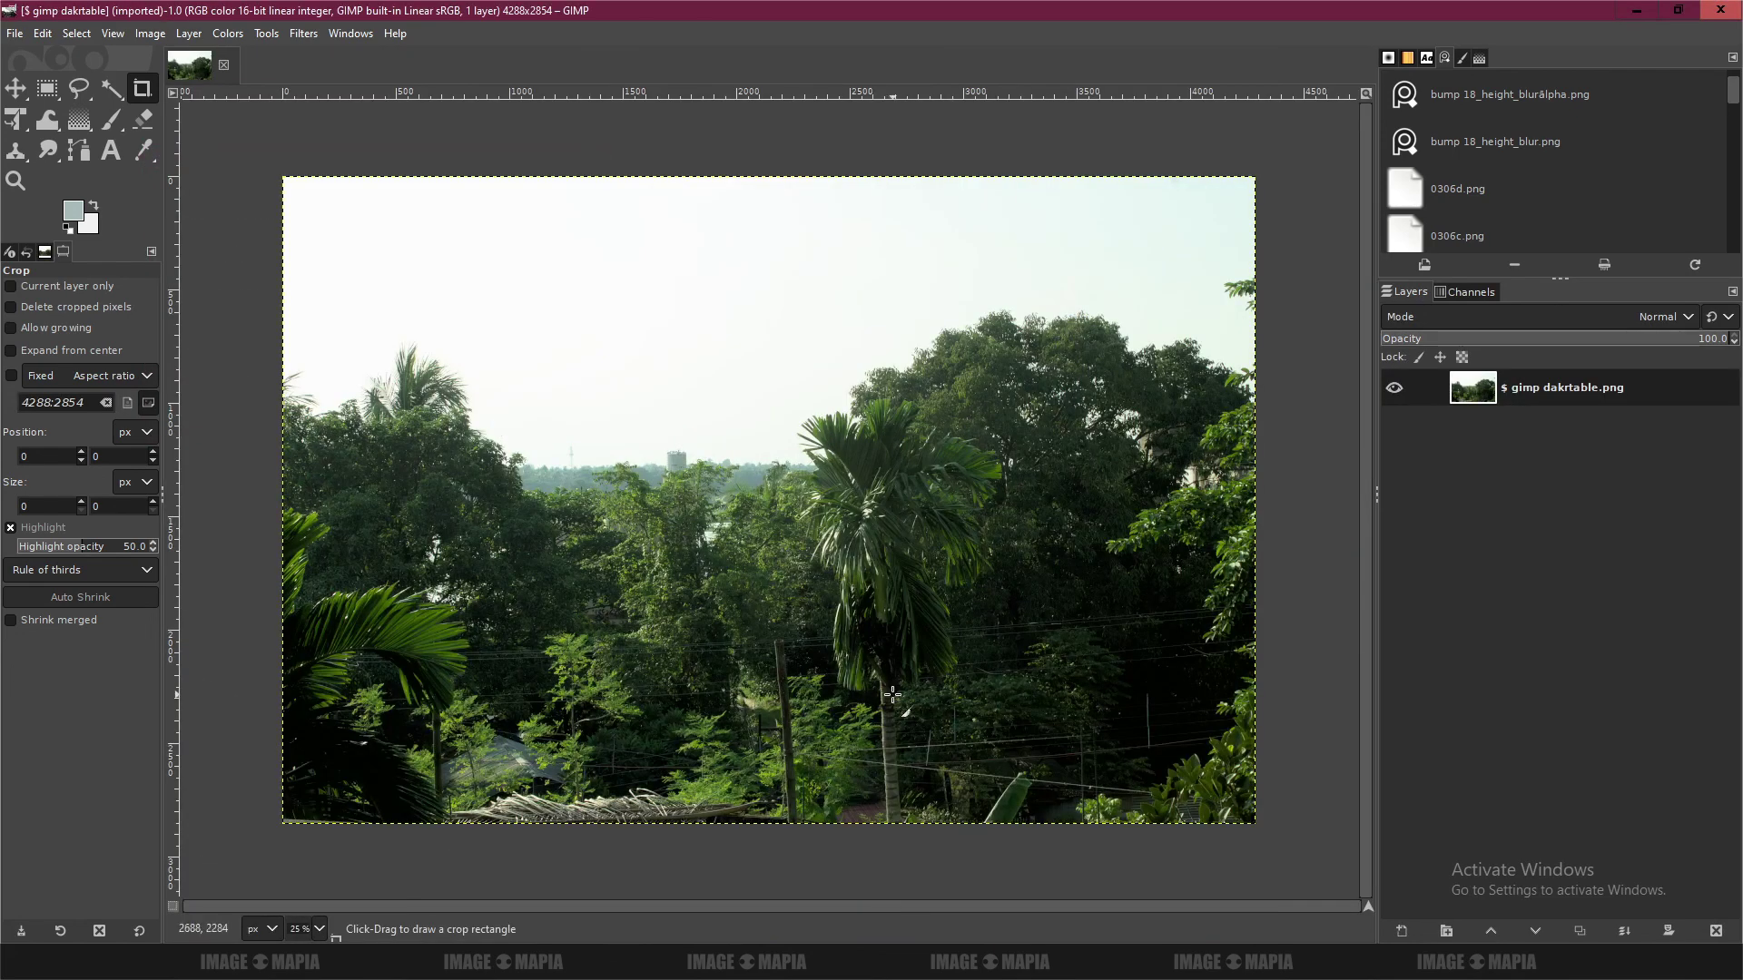
scroll(892, 694, "up", 1, "ctrl")
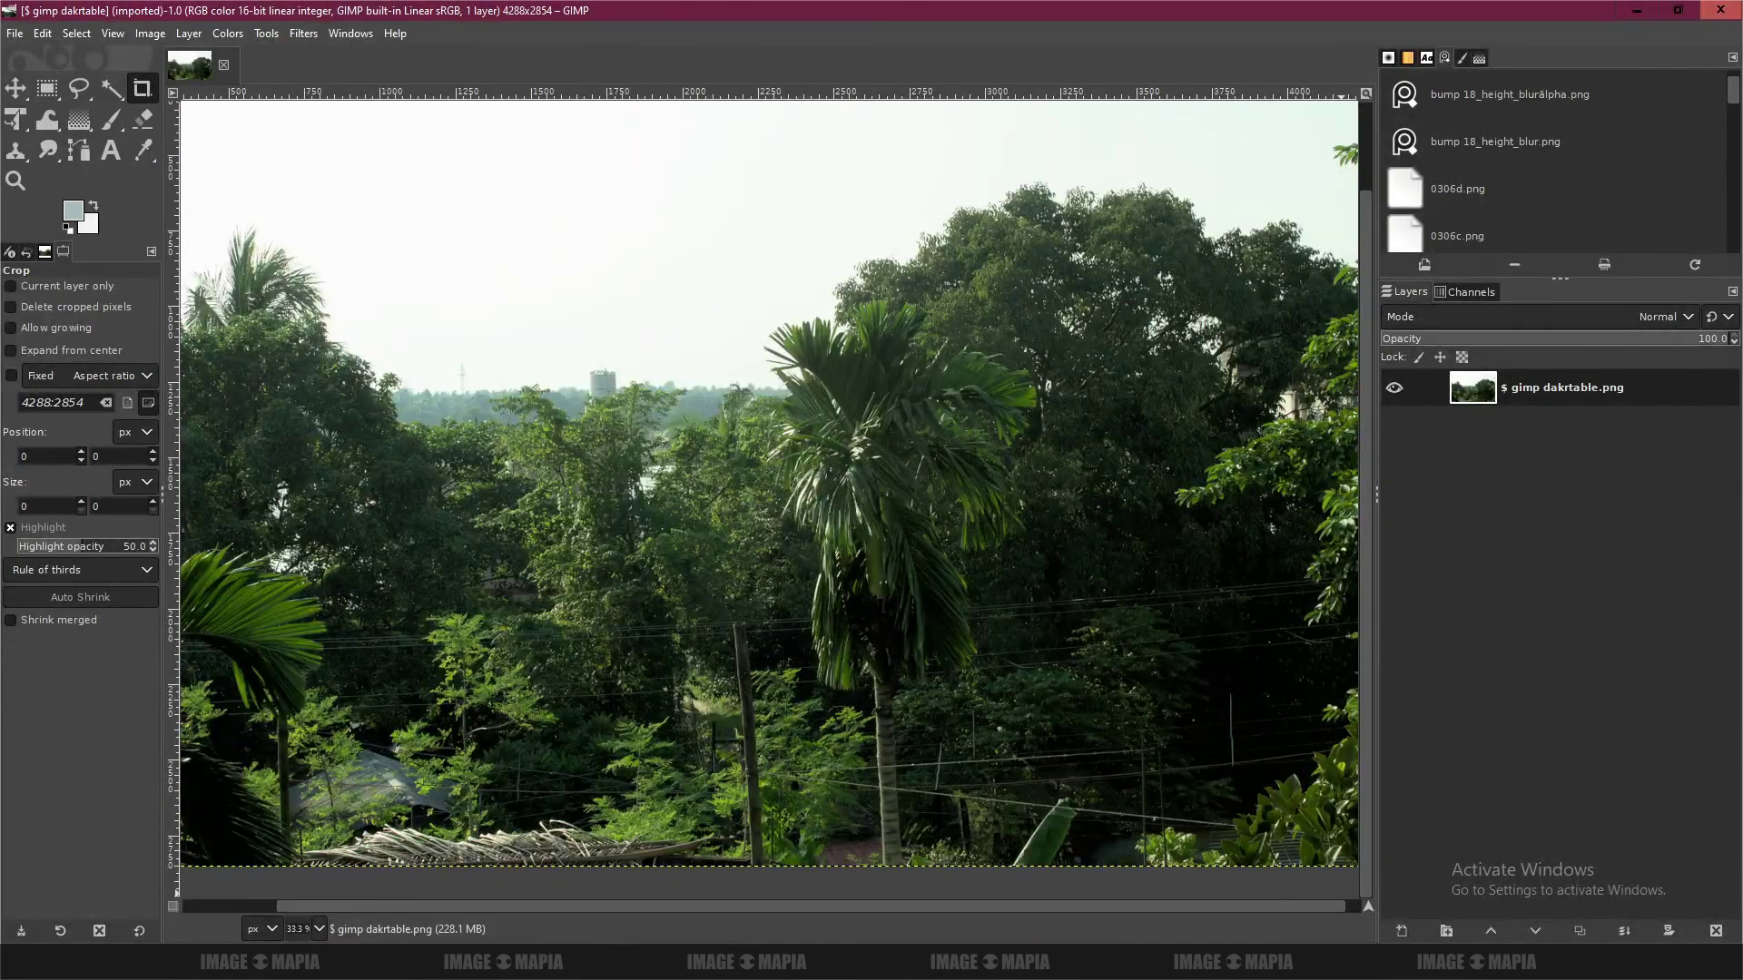
Step: Switch to Notepad, add the closing line "thanks for watching" to the notes, and return to darktable
key("alt+Tab")
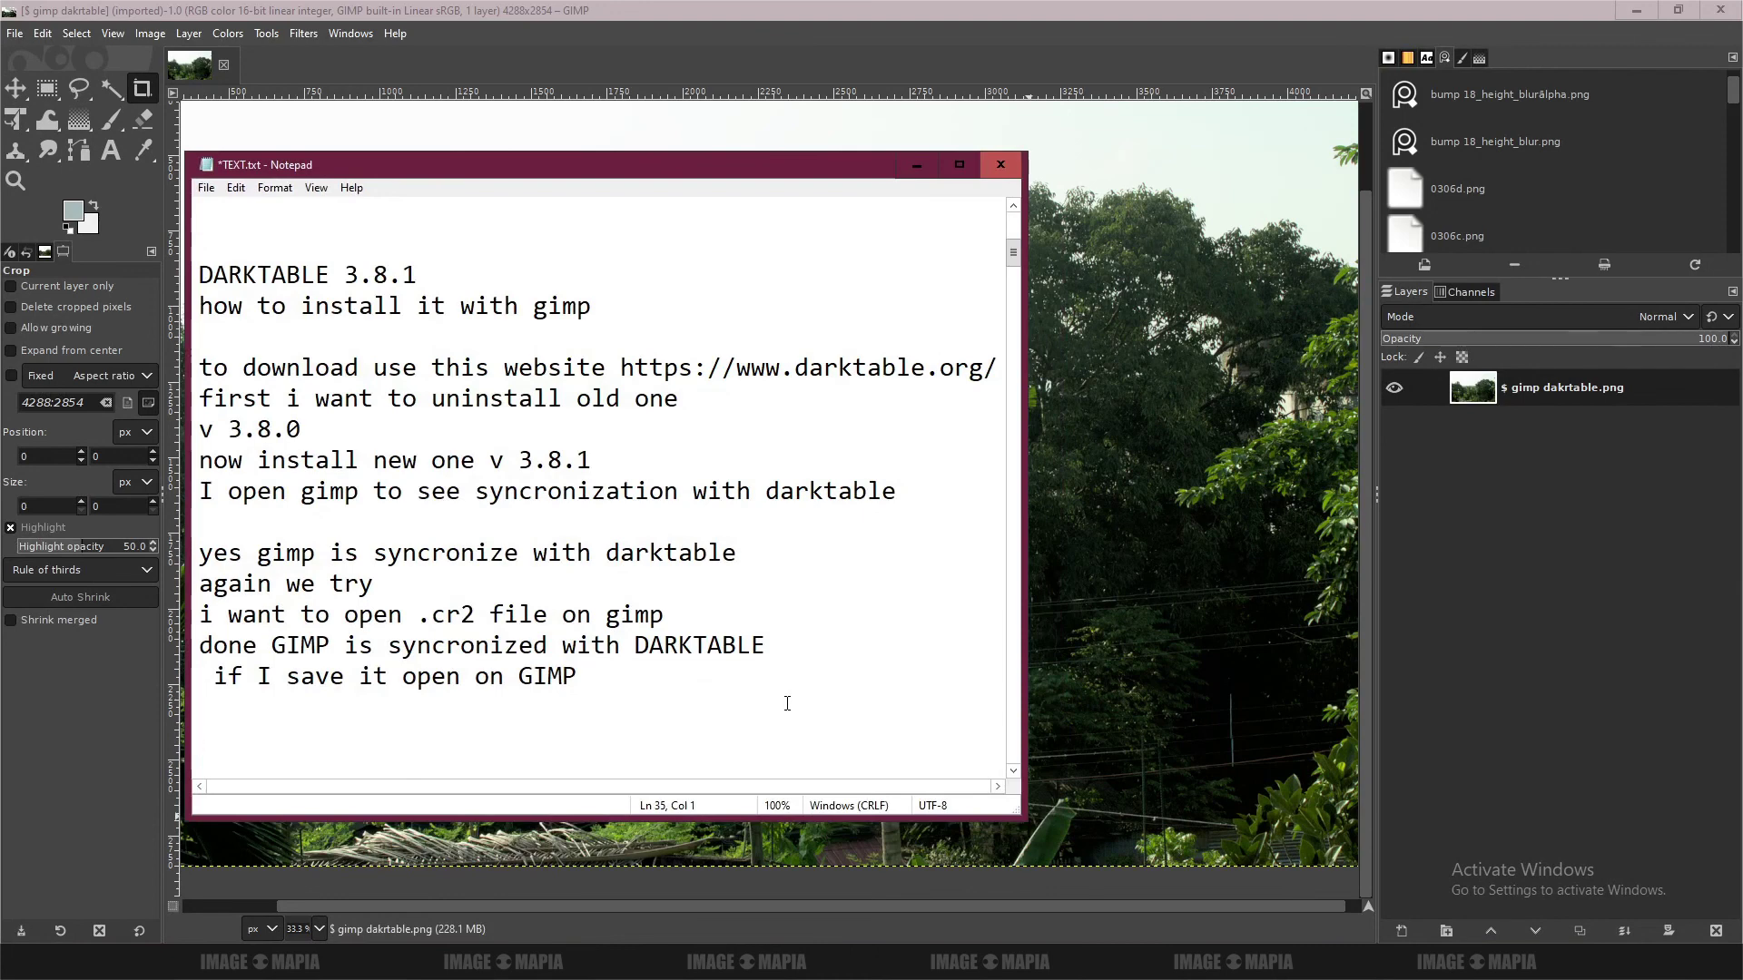
type("s")
left_click_drag(749, 165, 1157, 163)
key("BackSpace")
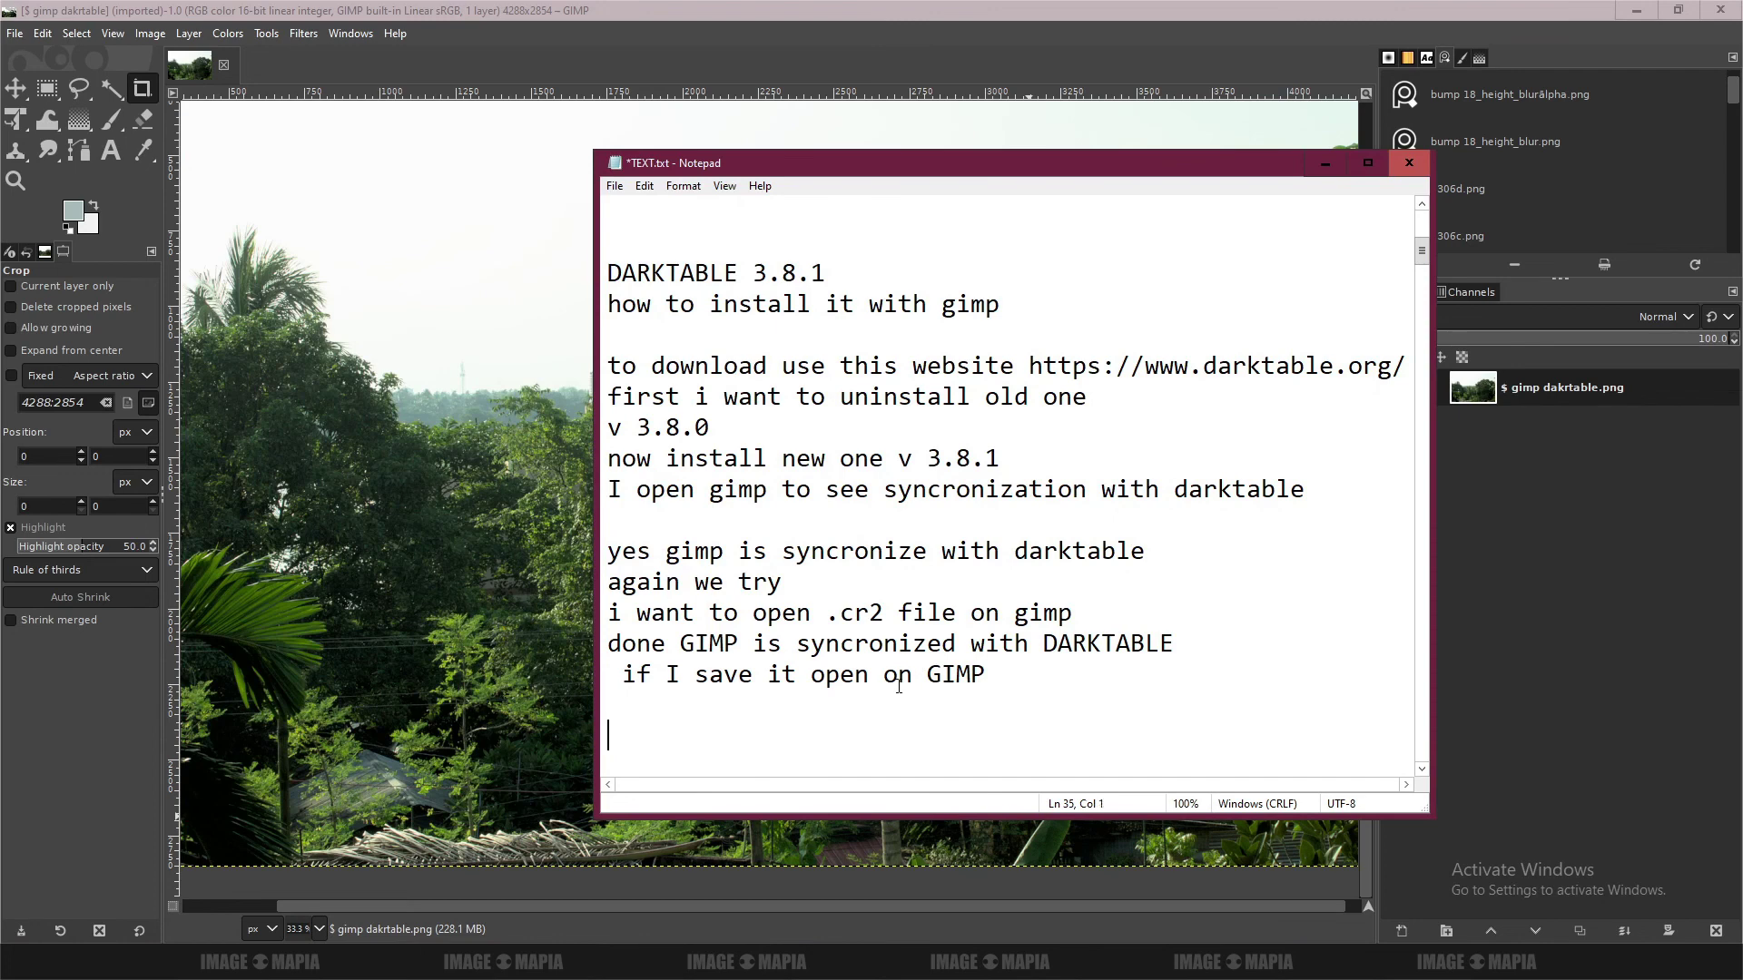
type("thanks for wtat")
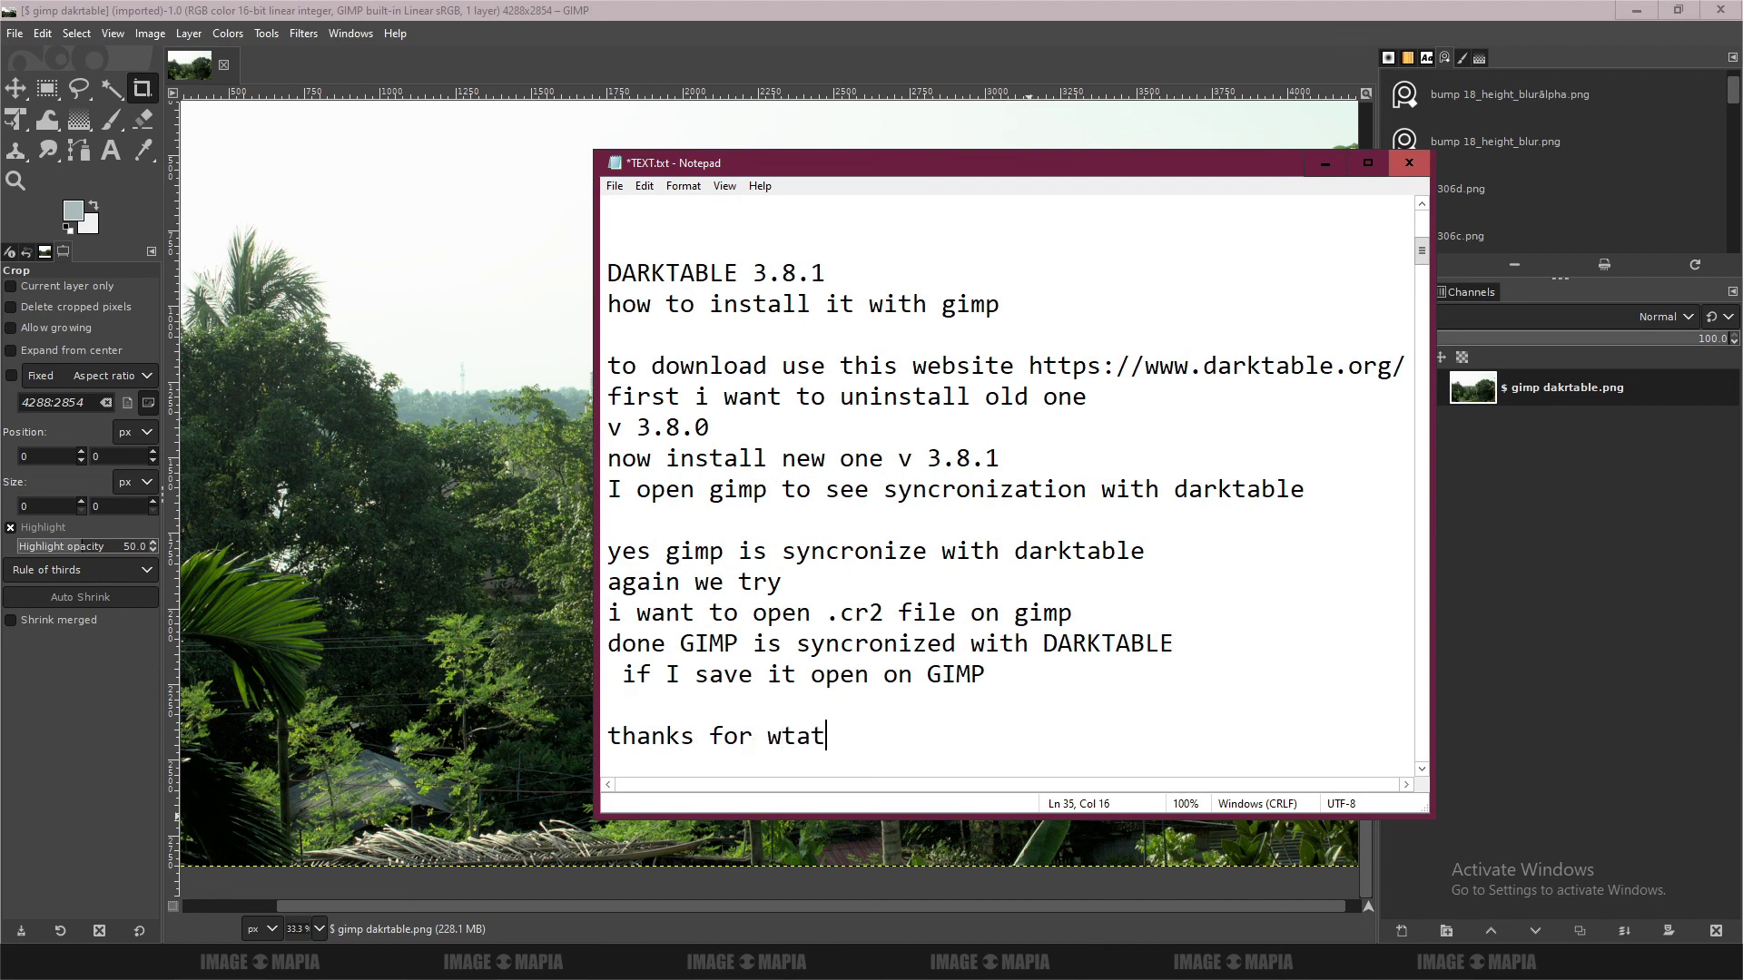
key("BackSpace")
key("BackSpace")
key("BackSpace")
type("aatc")
key("BackSpace")
key("BackSpace")
key("BackSpace")
type("tchn")
key("BackSpace")
type("ing")
key("Return")
key("Return")
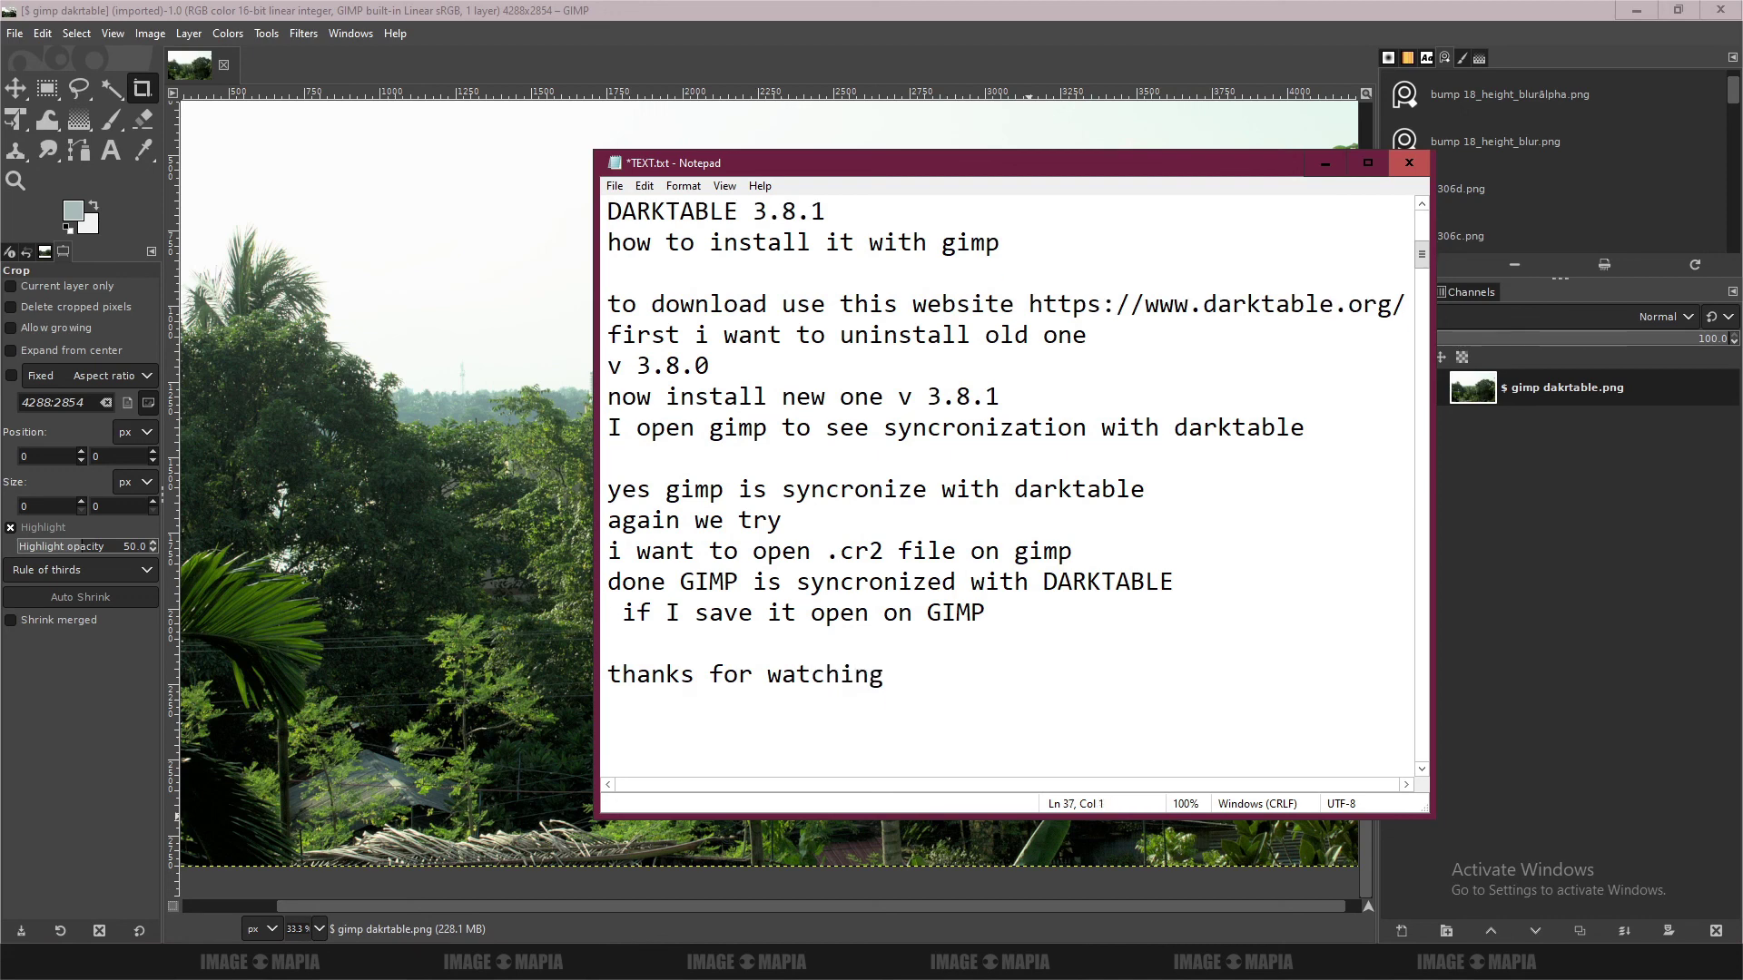
left_click(1324, 162)
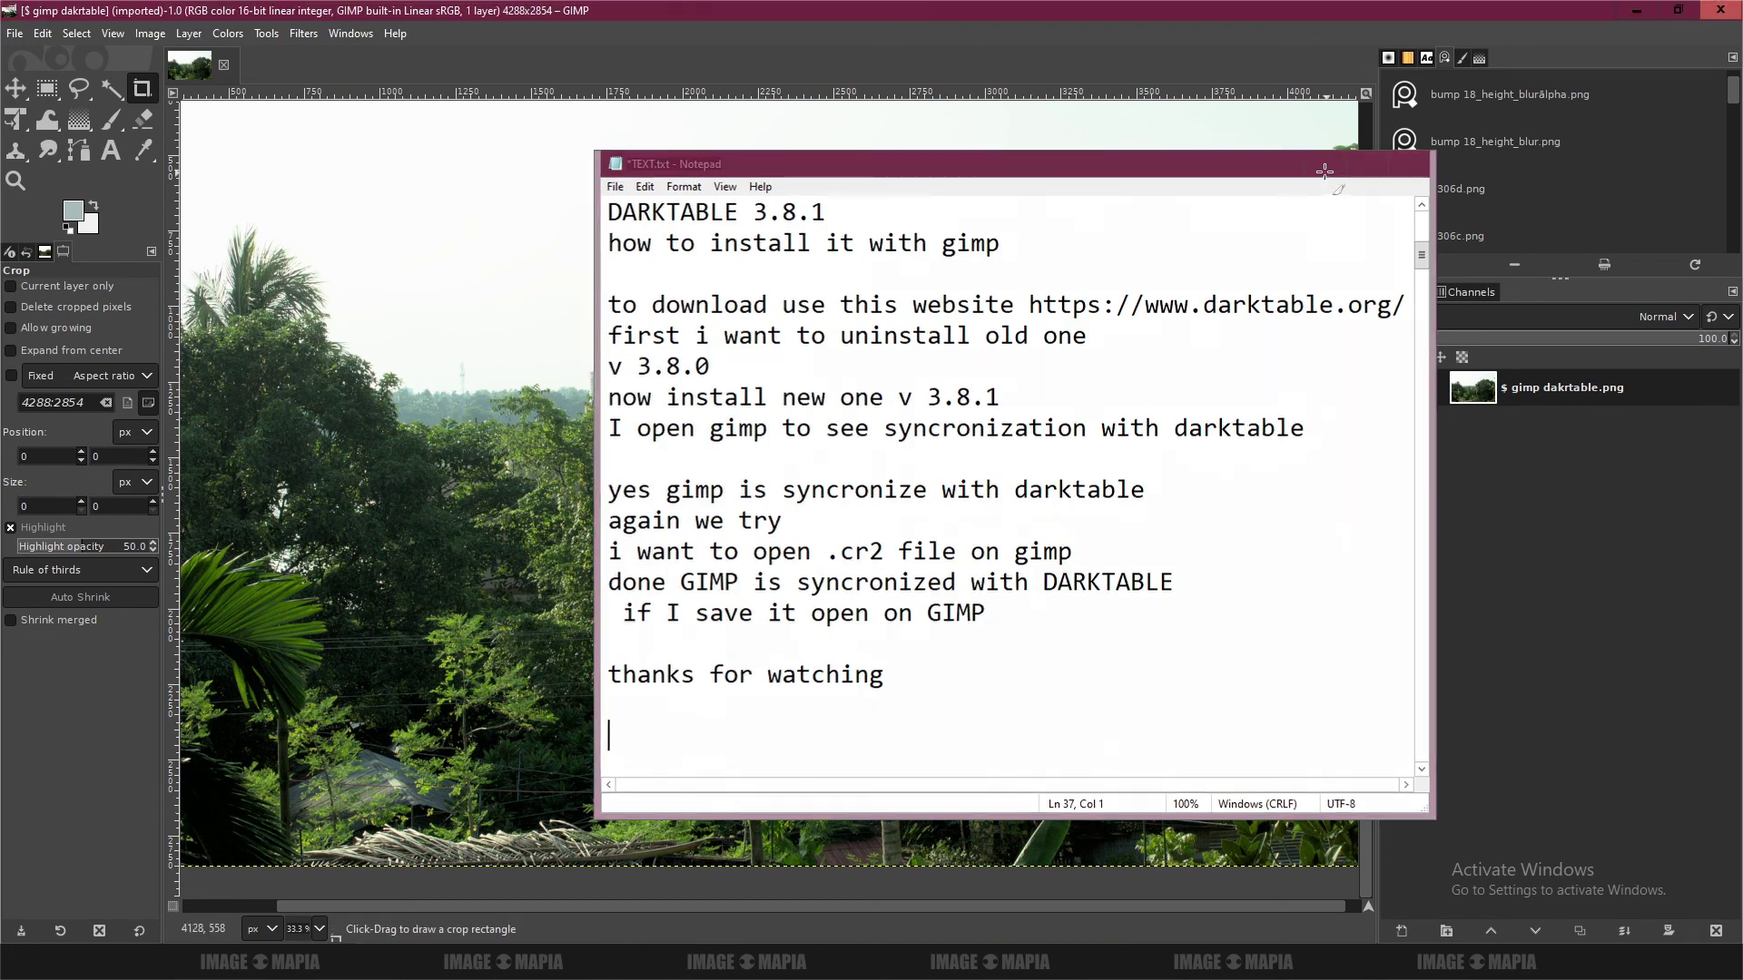
key("alt+Tab")
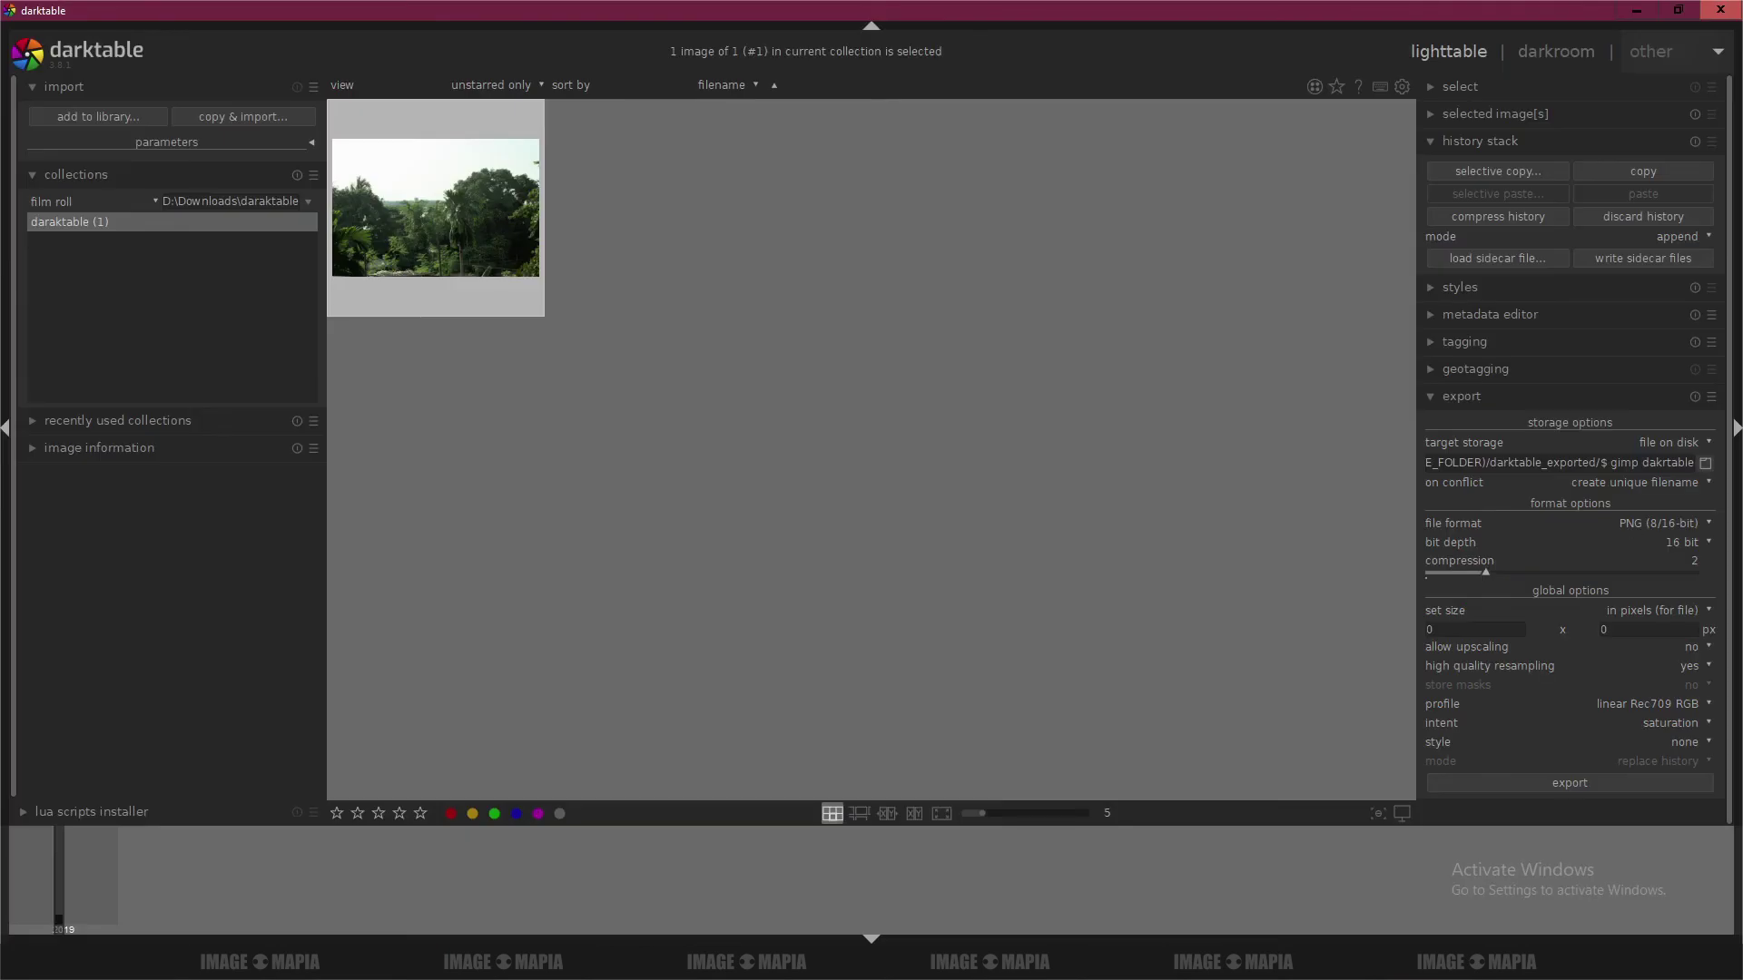